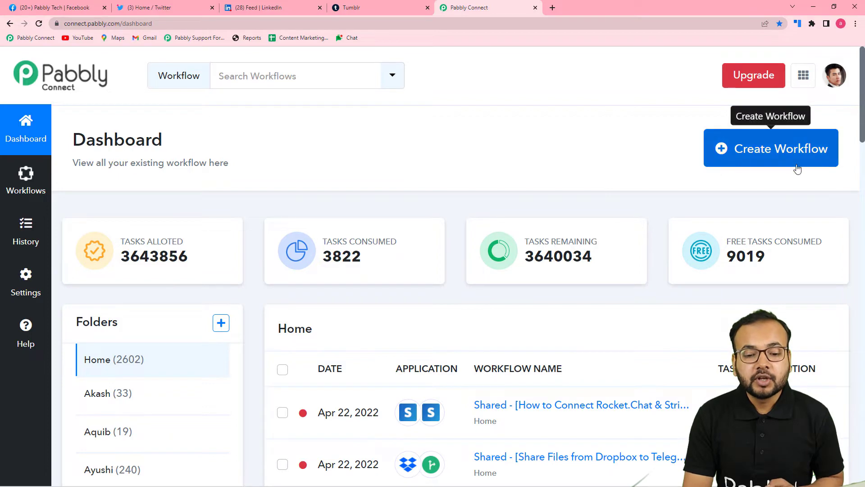
Create a workflow named "Share Facebook Media on Different Social Media Platforms".
{"action": "left_click", "coordinate": [775, 155]}
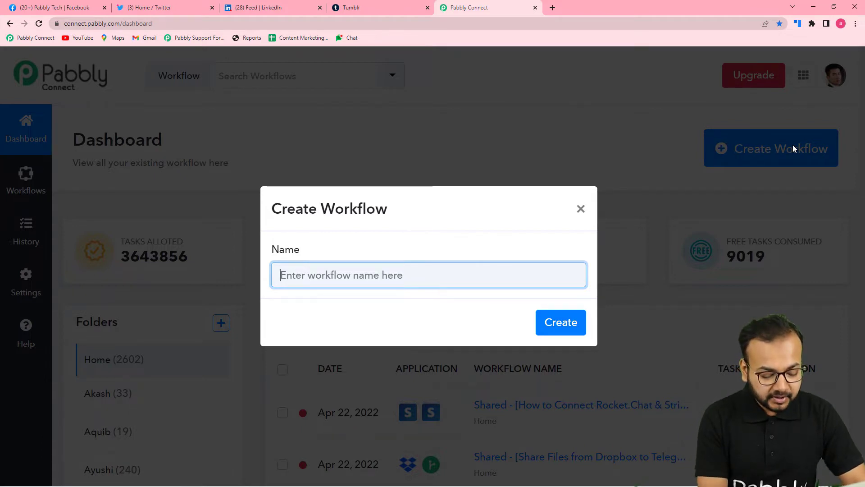
{"action": "type", "text": "Share "}
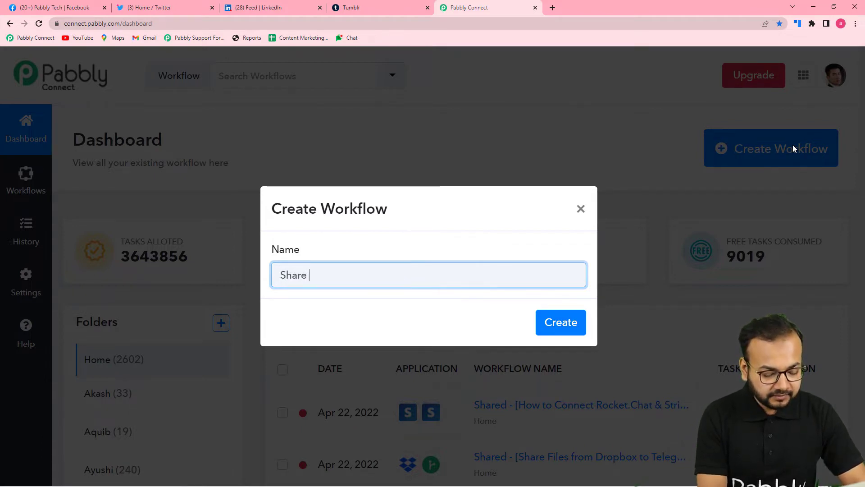
{"action": "type", "text": "Fac"}
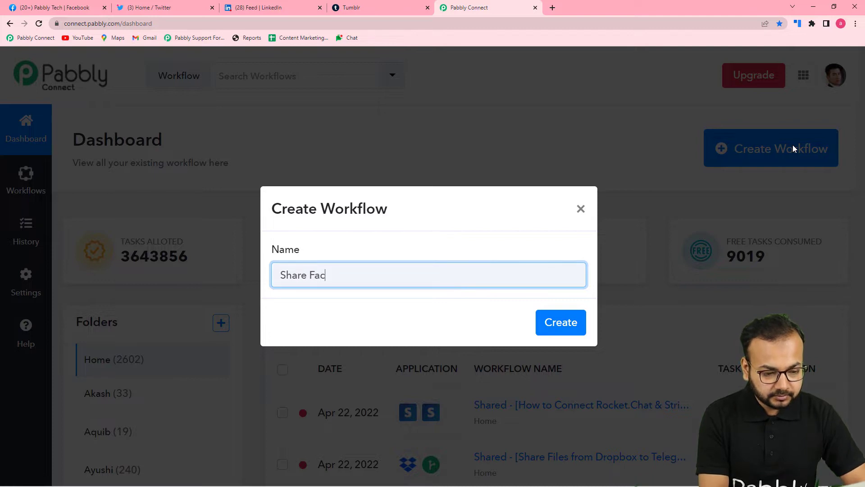
{"action": "type", "text": "book"}
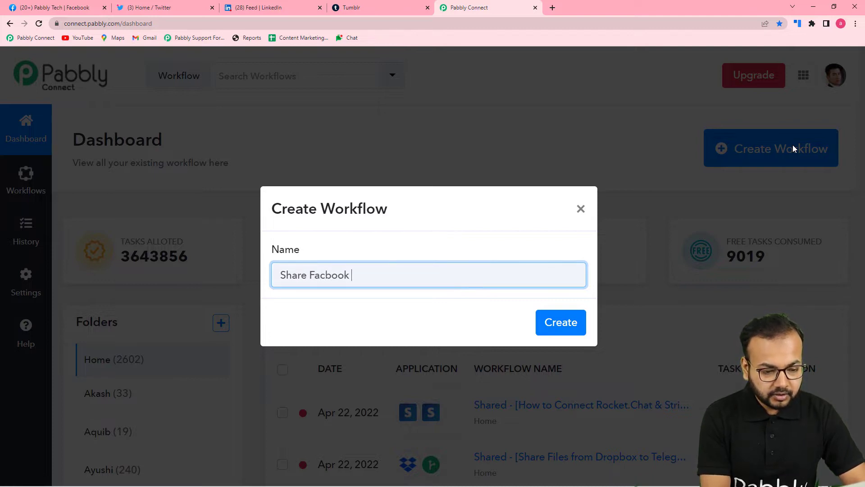
{"action": "key", "text": "BackSpace"}
{"action": "key", "text": "BackSpace"}
{"action": "key", "text": "BackSpace"}
{"action": "key", "text": "BackSpace"}
{"action": "type", "text": "ebook"}
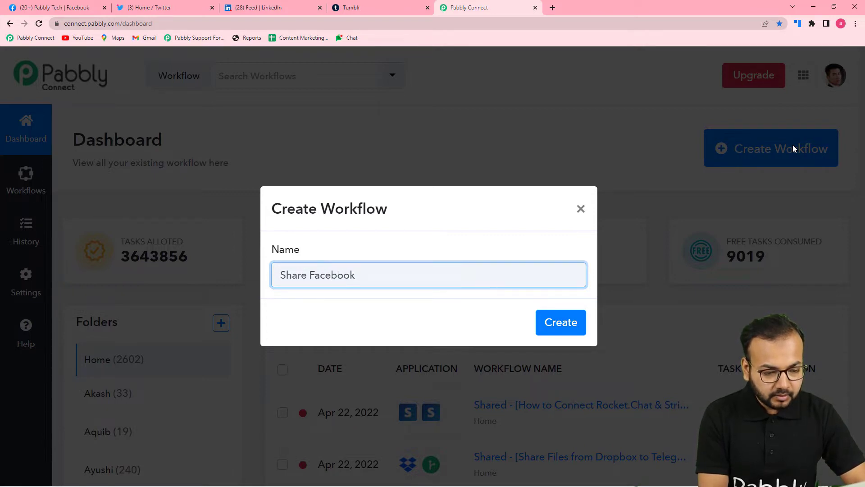
{"action": "type", "text": " Media o"}
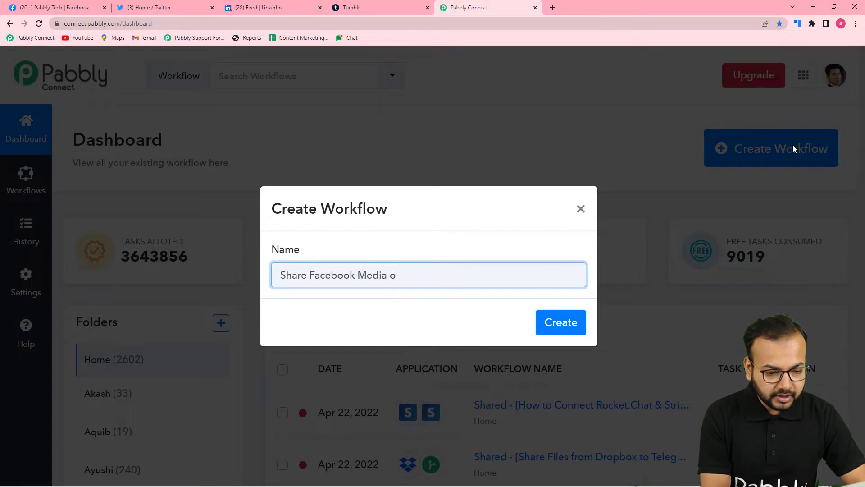
{"action": "type", "text": "n Diffe"}
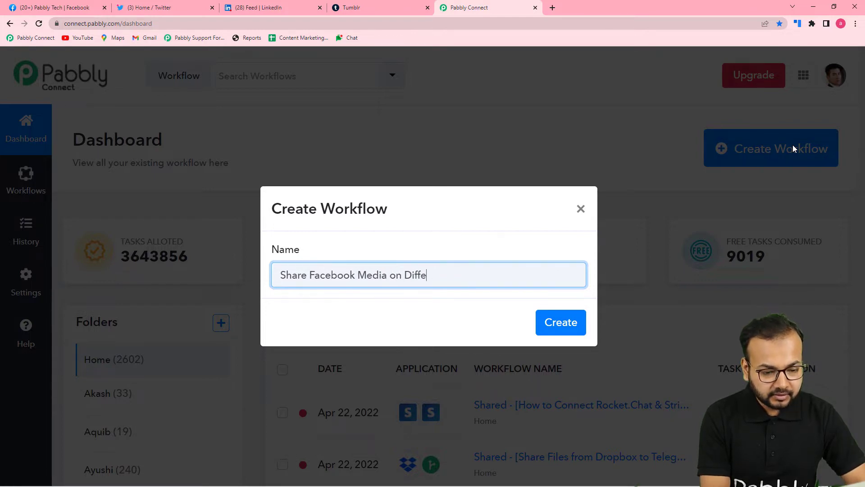
{"action": "type", "text": "rent"}
{"action": "key", "text": "BackSpace"}
{"action": "type", "text": "ent"}
{"action": "key", "text": "BackSpace"}
{"action": "key", "text": "BackSpace"}
{"action": "key", "text": "BackSpace"}
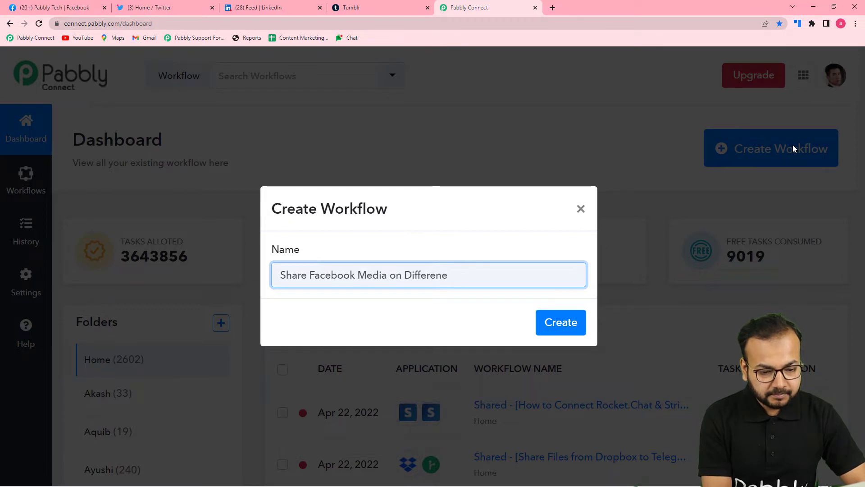
{"action": "type", "text": "t"}
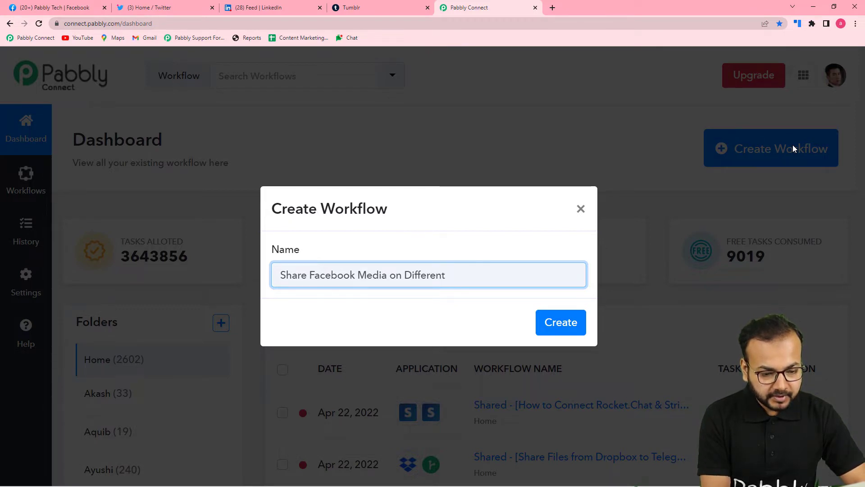
{"action": "type", "text": " sou"}
{"action": "key", "text": "BackSpace"}
{"action": "key", "text": "BackSpace"}
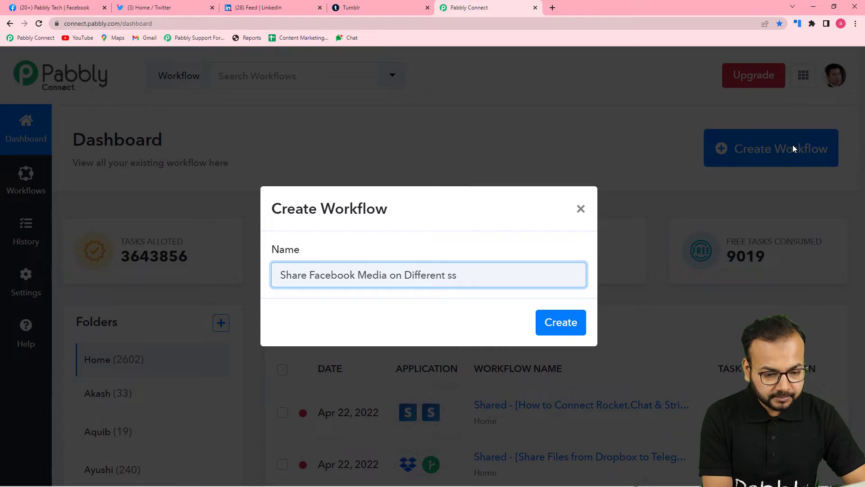
{"action": "key", "text": "BackSpace"}
{"action": "type", "text": "So"}
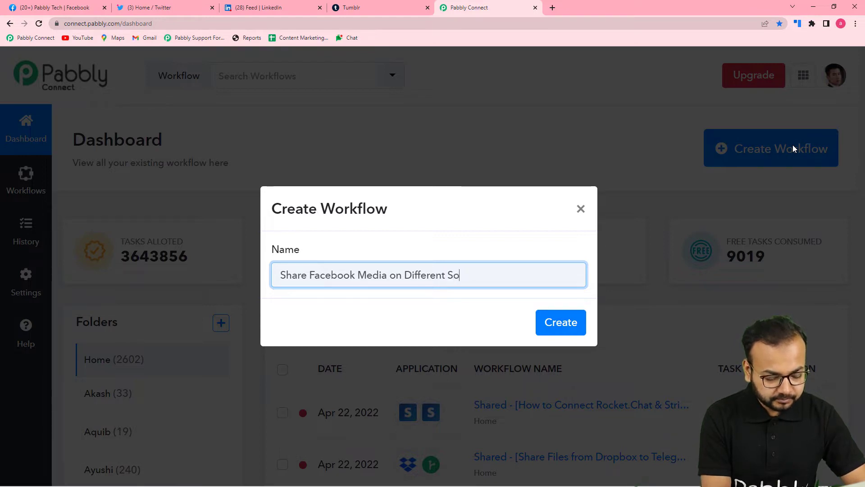
{"action": "type", "text": "cial m"}
{"action": "key", "text": "BackSpace"}
{"action": "key", "text": "BackSpace"}
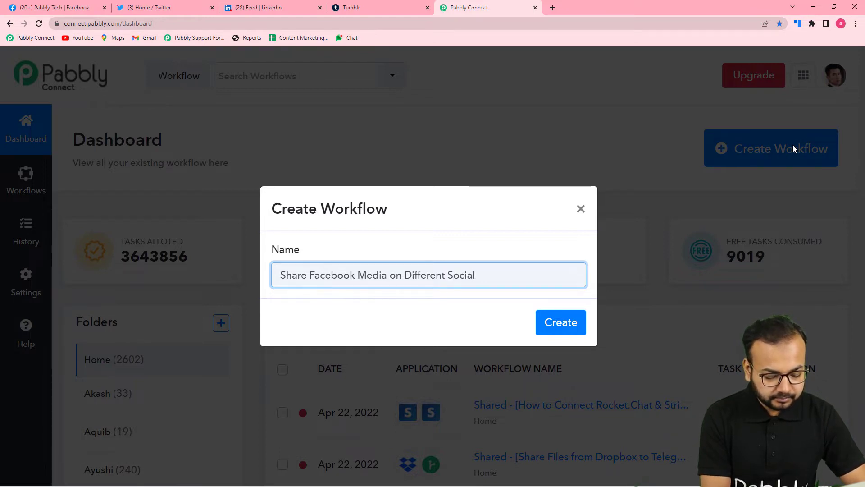
{"action": "type", "text": "Media Platforms"}
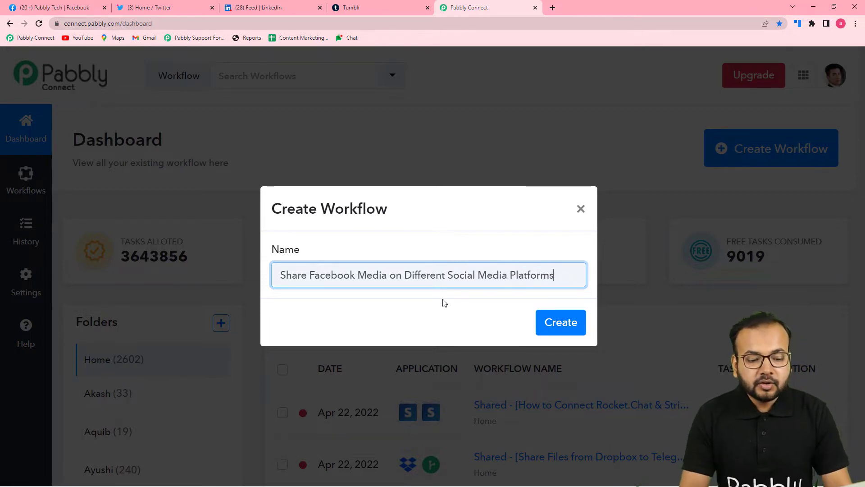
{"action": "left_click", "coordinate": [414, 309]}
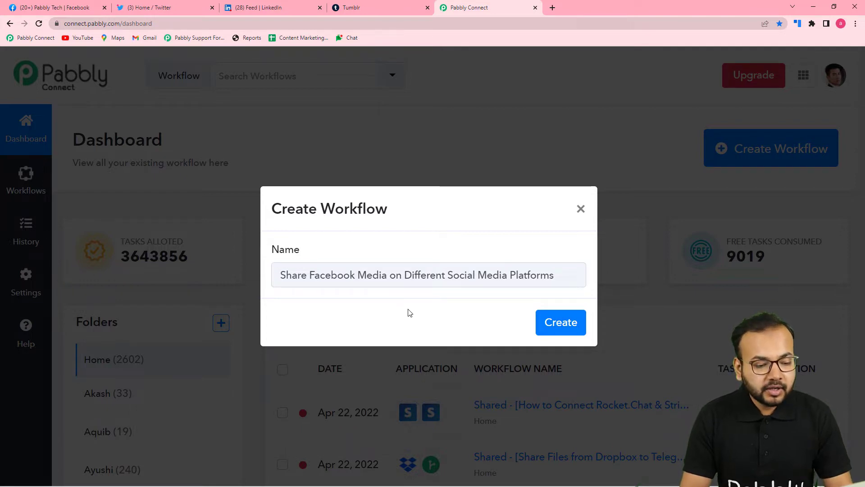
{"action": "left_click", "coordinate": [547, 323]}
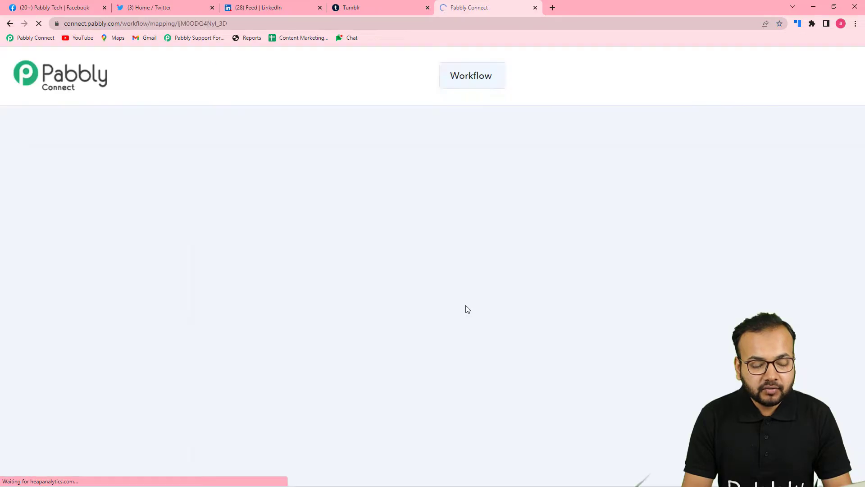
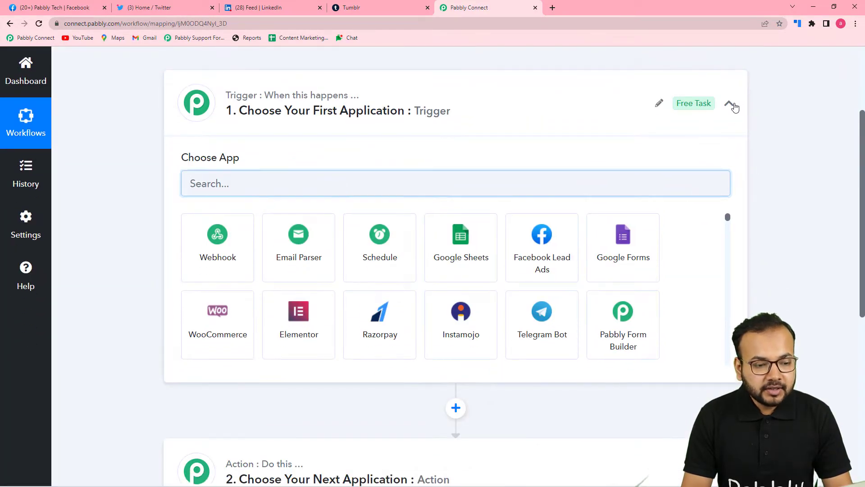
Set the workflow's trigger application to Facebook Pages with New Post as the trigger event.
{"action": "scroll", "coordinate": [281, 166], "scroll_direction": "up", "scroll_amount": 2}
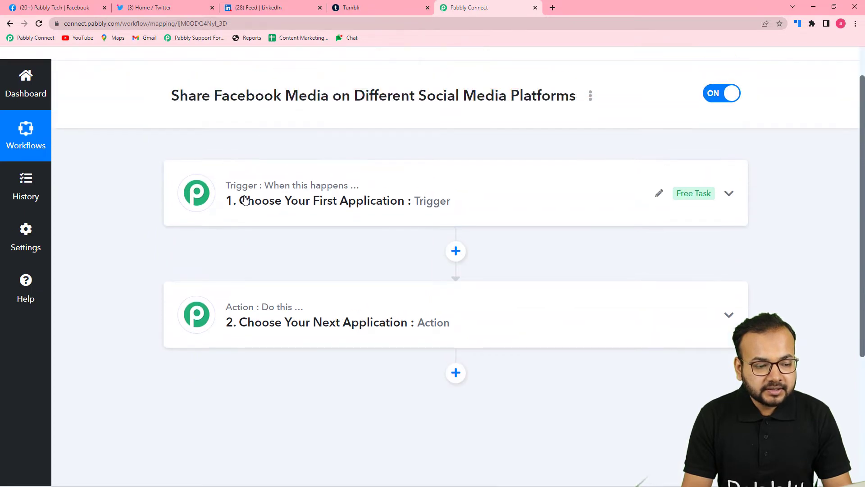
{"action": "mouse_move", "coordinate": [241, 313]}
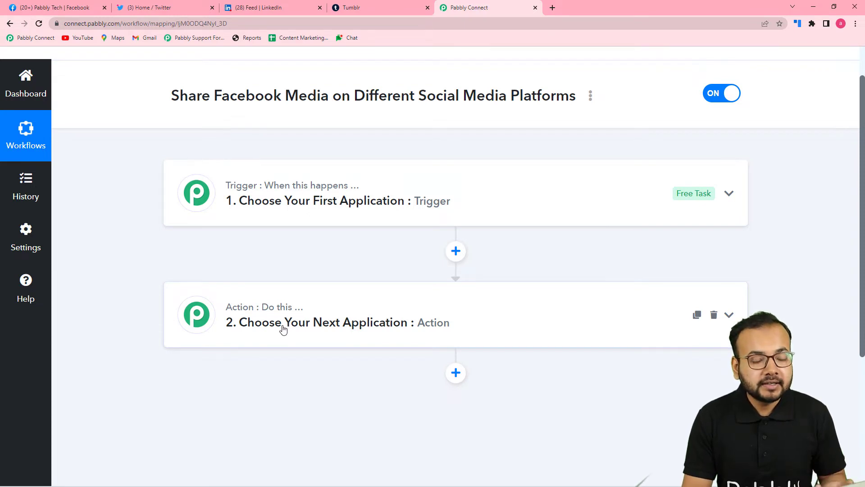
{"action": "left_click", "coordinate": [290, 198]}
{"action": "scroll", "coordinate": [289, 219], "scroll_direction": "down", "scroll_amount": 3}
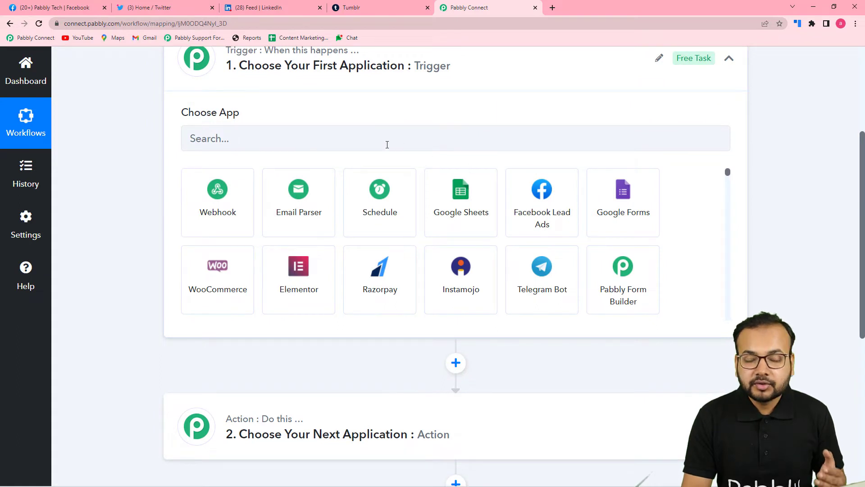
{"action": "scroll", "coordinate": [385, 165], "scroll_direction": "up", "scroll_amount": 1}
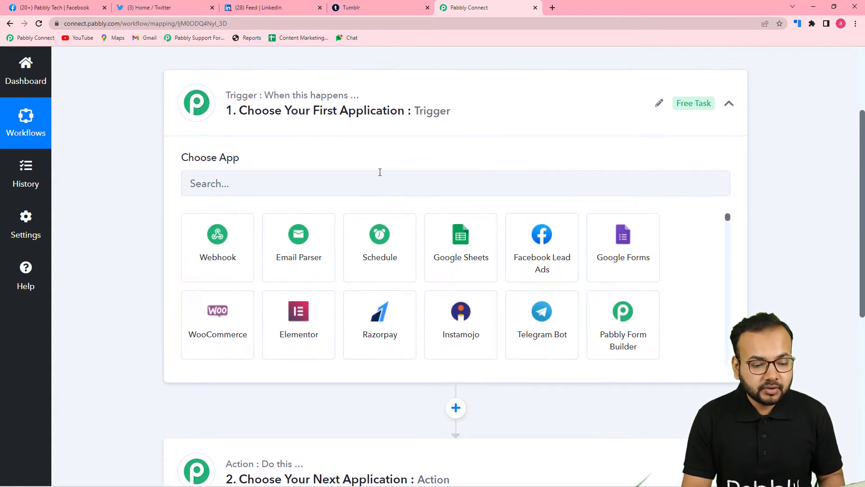
{"action": "left_click", "coordinate": [324, 195]}
{"action": "type", "text": "fac"}
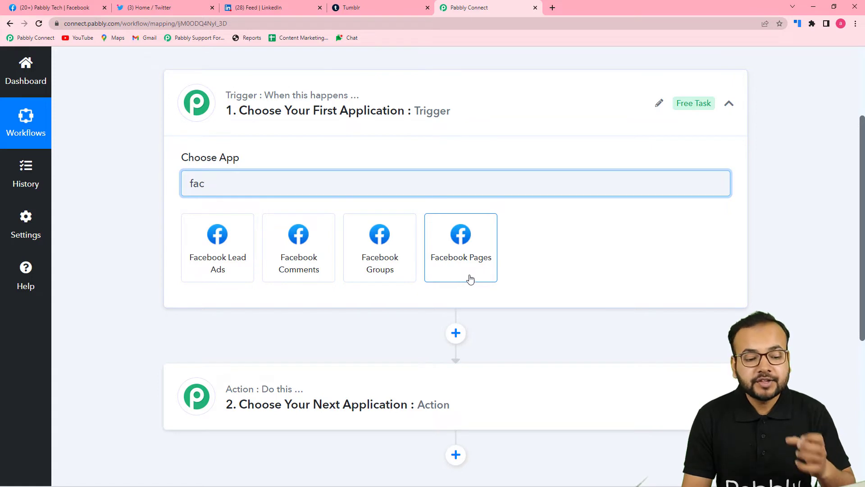
{"action": "left_click", "coordinate": [467, 260]}
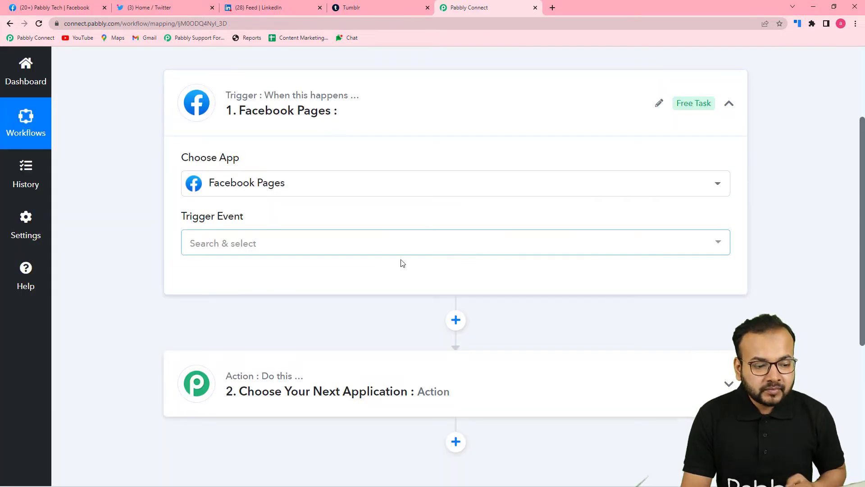
{"action": "left_click", "coordinate": [241, 244]}
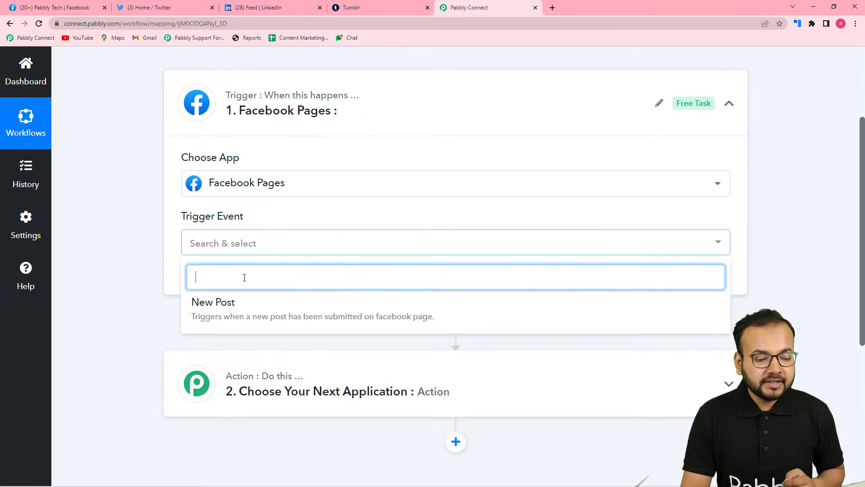
{"action": "left_click", "coordinate": [223, 316]}
Add and authorize a new Facebook Pages connection for the trigger, keeping the suggested connection name.
{"action": "left_click", "coordinate": [221, 283]}
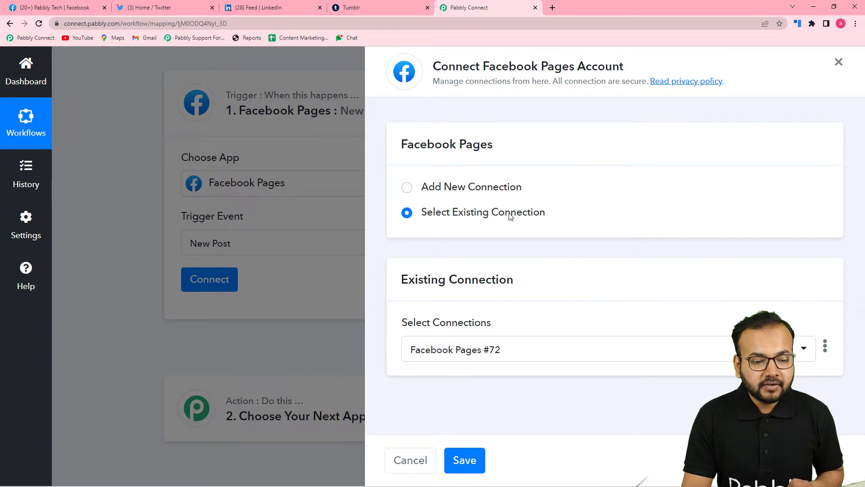
{"action": "left_click", "coordinate": [408, 191]}
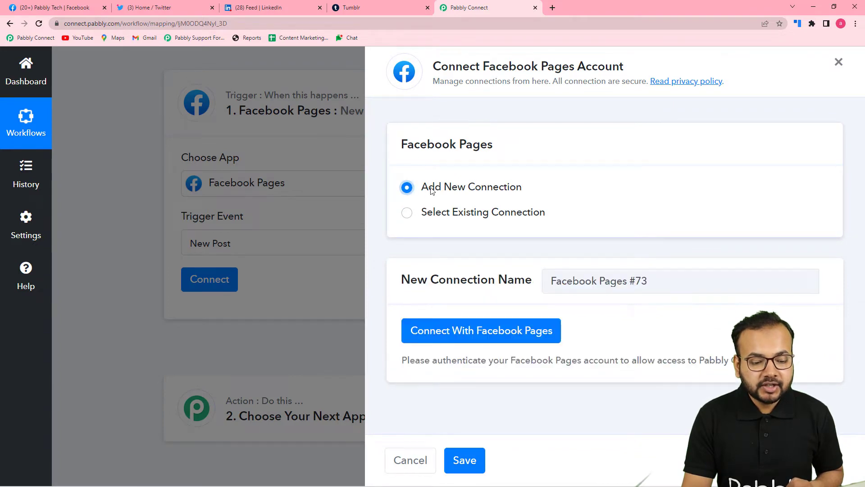
{"action": "left_click", "coordinate": [434, 333]}
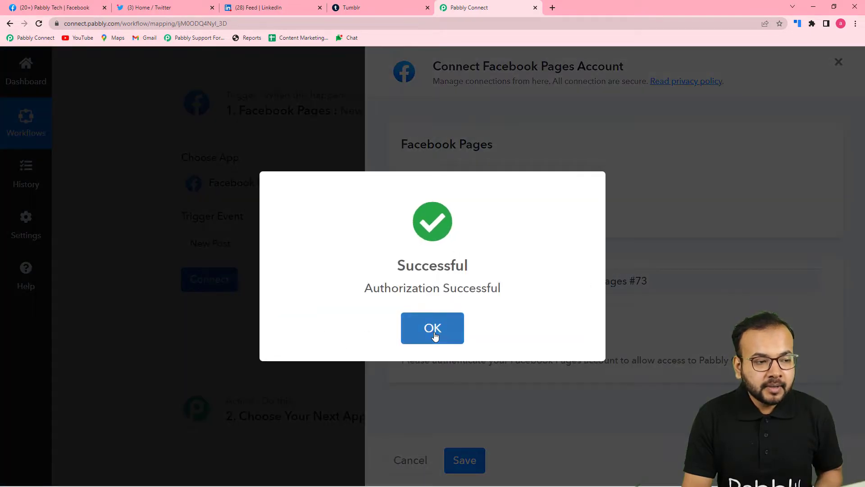
{"action": "left_click", "coordinate": [436, 334]}
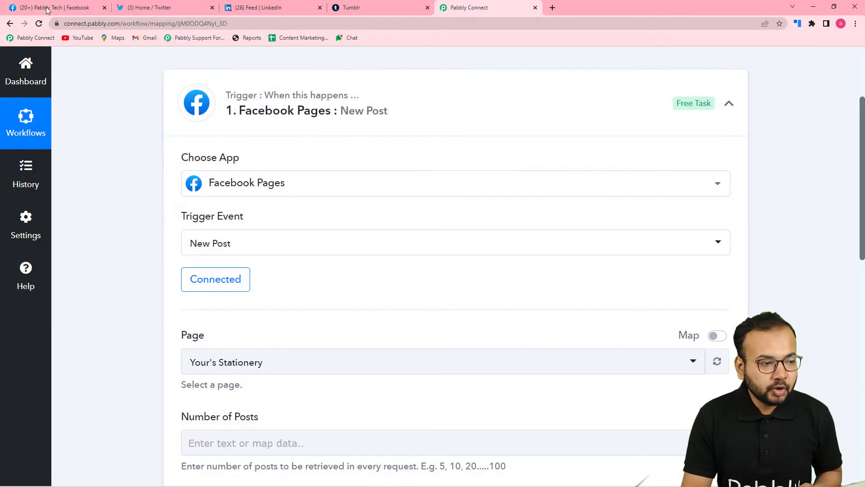
Check the page name on Facebook and select Pabbly Tech as the page for the New Post trigger.
{"action": "left_click", "coordinate": [53, 8]}
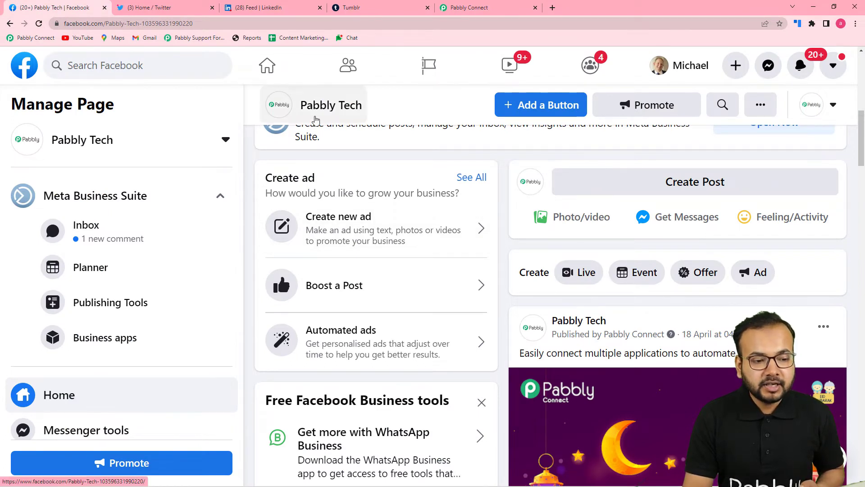
{"action": "left_click", "coordinate": [498, 7]}
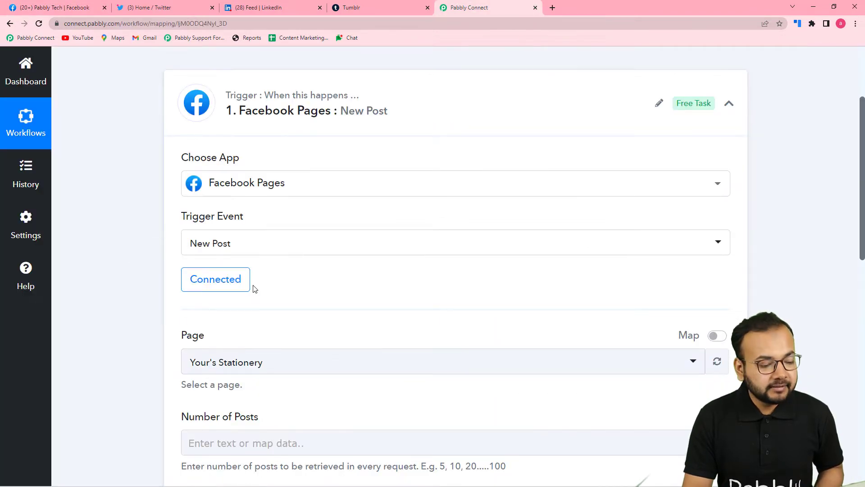
{"action": "scroll", "coordinate": [198, 256], "scroll_direction": "down", "scroll_amount": 2}
{"action": "scroll", "coordinate": [129, 246], "scroll_direction": "down", "scroll_amount": 1}
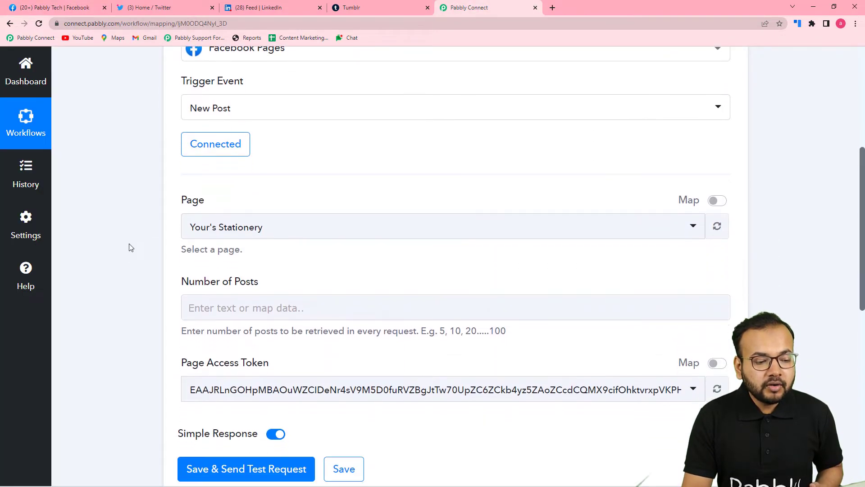
{"action": "left_click", "coordinate": [323, 230]}
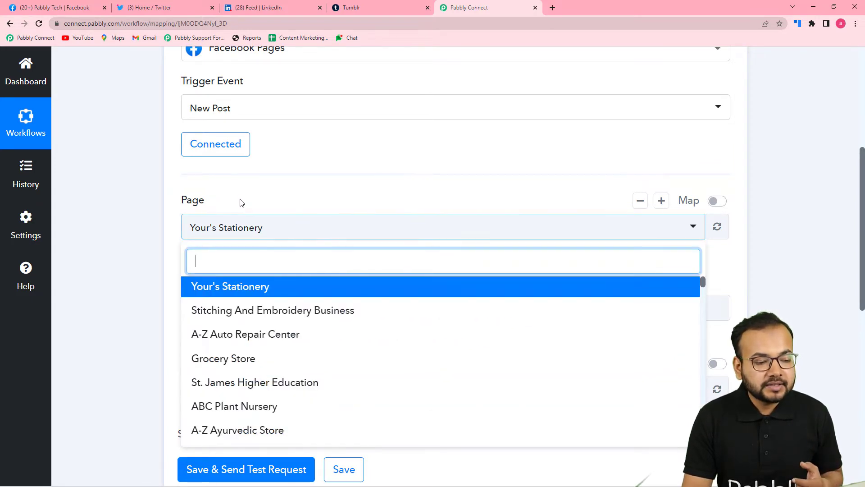
{"action": "left_click", "coordinate": [235, 202]}
{"action": "left_click", "coordinate": [246, 232]}
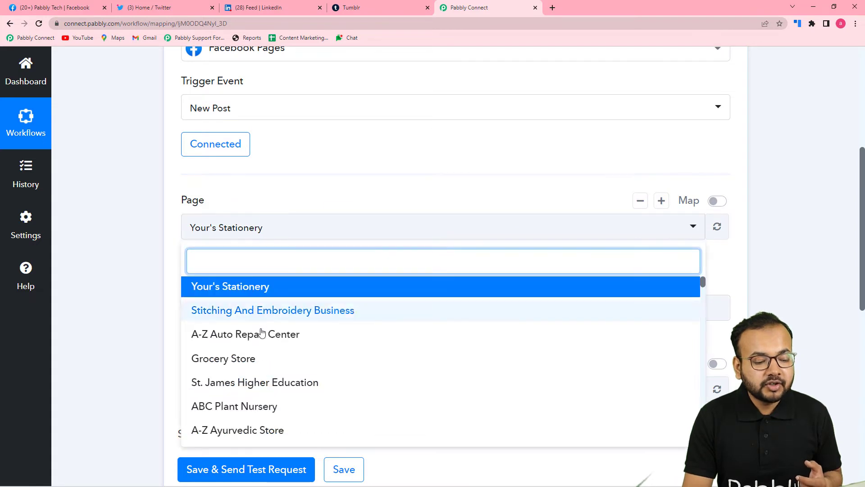
{"action": "scroll", "coordinate": [261, 332], "scroll_direction": "down", "scroll_amount": 2}
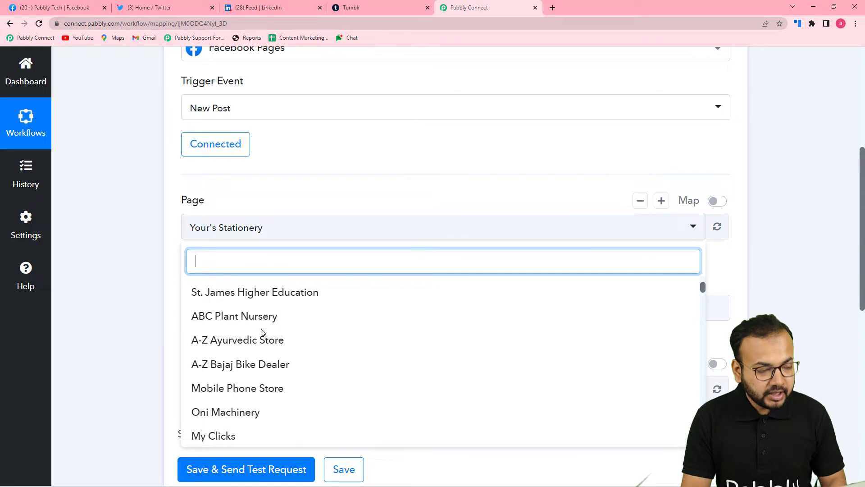
{"action": "type", "text": "pabb"}
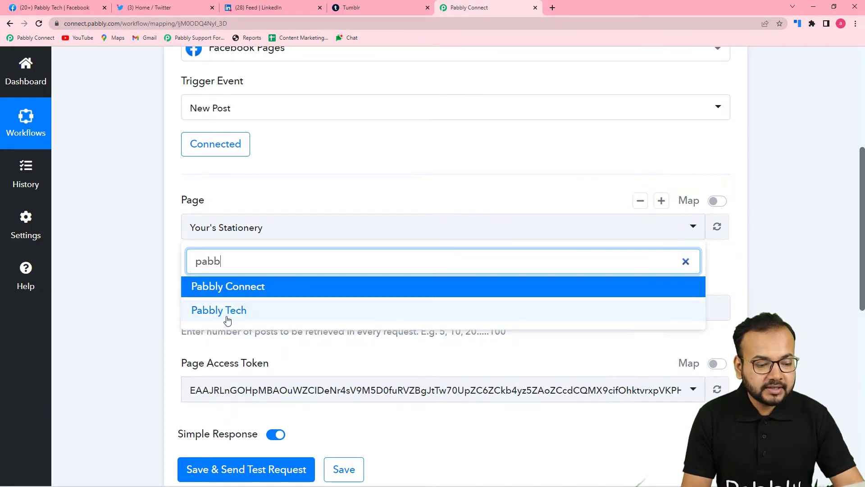
{"action": "left_click", "coordinate": [228, 315]}
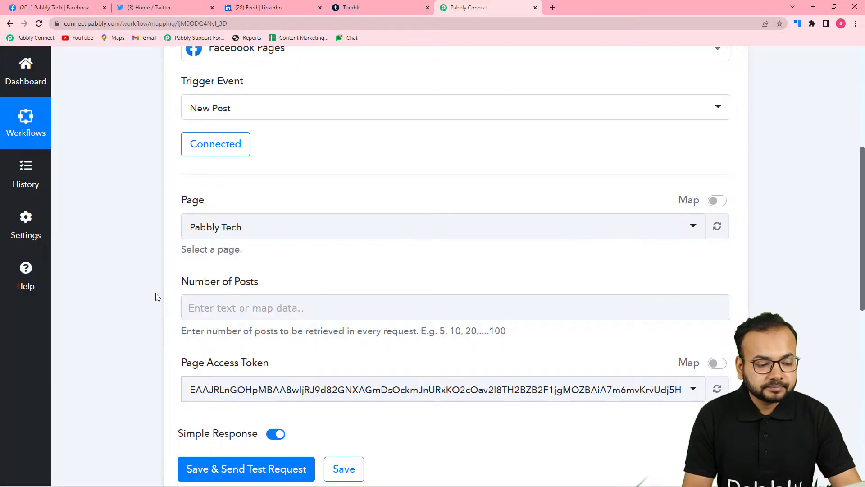
Set the trigger's number of posts to 1, then save it and send a test request.
{"action": "scroll", "coordinate": [157, 296], "scroll_direction": "down", "scroll_amount": 2}
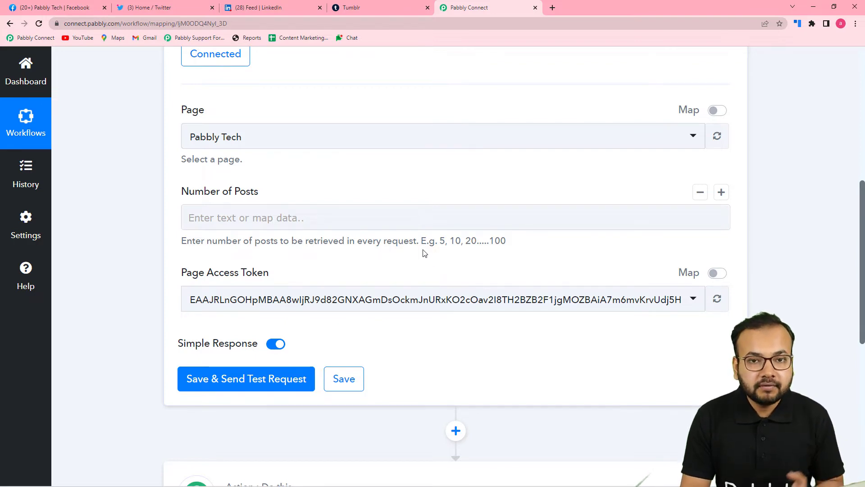
{"action": "left_click", "coordinate": [298, 218]}
{"action": "type", "text": "1"}
{"action": "left_click", "coordinate": [155, 241]}
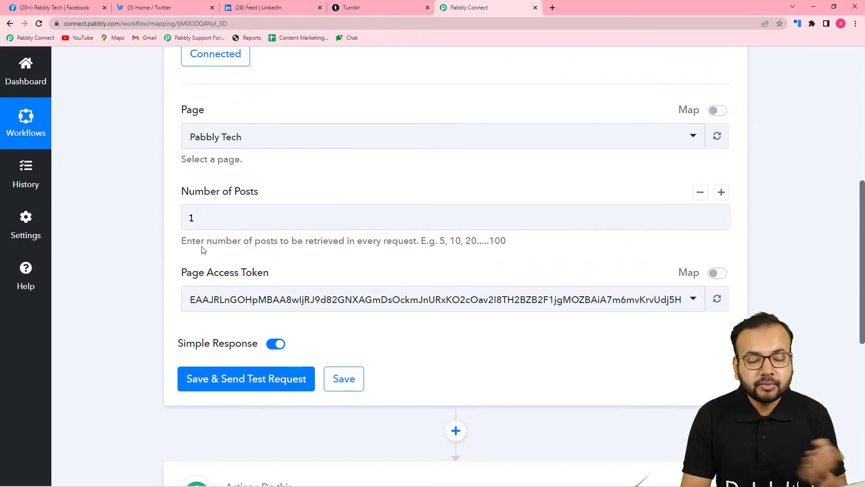
{"action": "scroll", "coordinate": [204, 251], "scroll_direction": "down", "scroll_amount": 3}
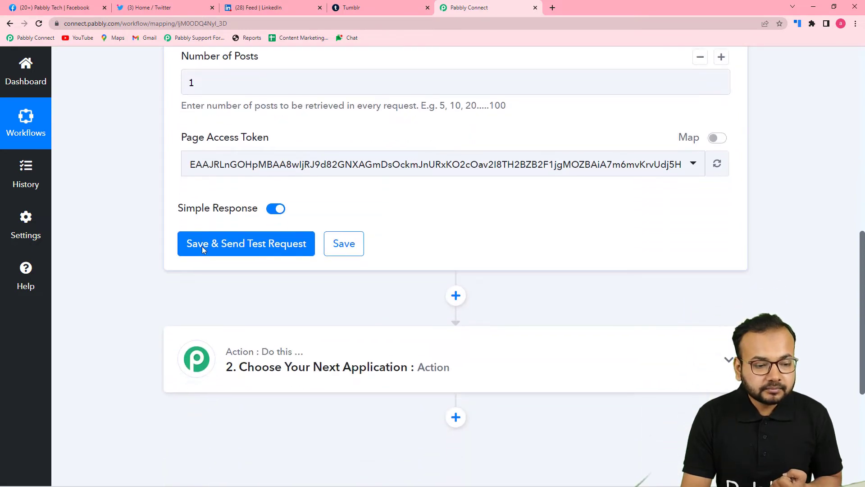
{"action": "left_click", "coordinate": [234, 249]}
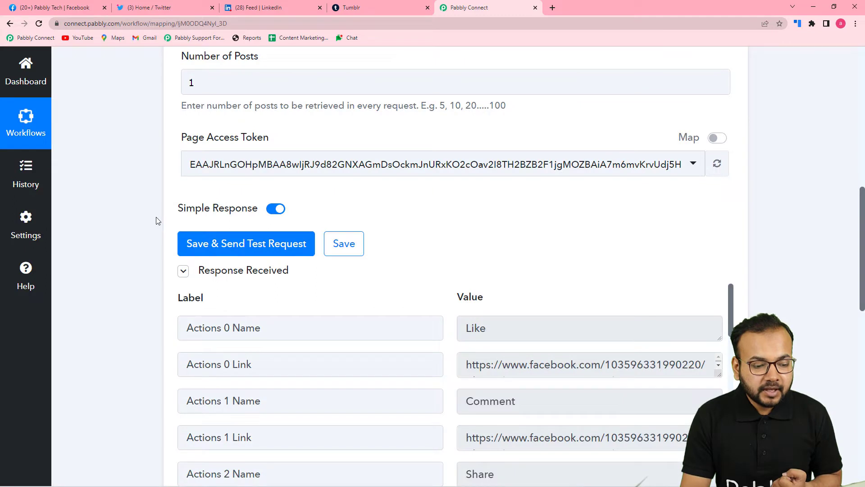
Examine the test response fields, expanding the Message and Picture values to read them in full.
{"action": "scroll", "coordinate": [157, 221], "scroll_direction": "down", "scroll_amount": 3}
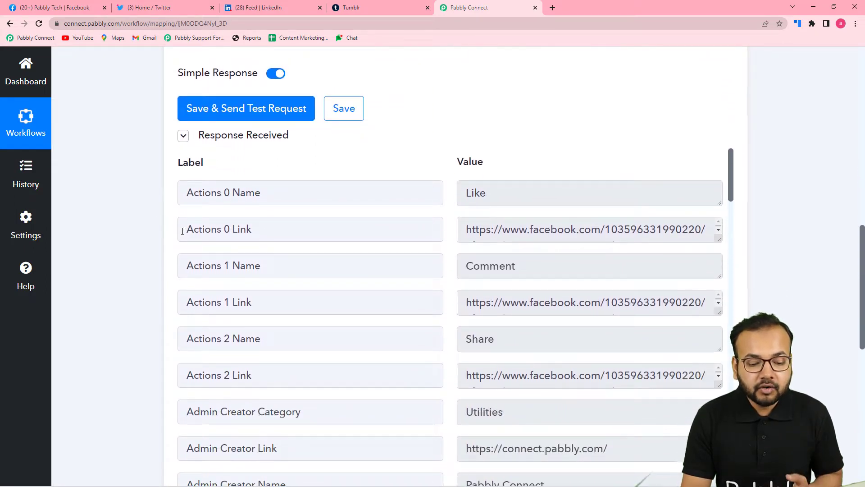
{"action": "scroll", "coordinate": [377, 322], "scroll_direction": "down", "scroll_amount": 5}
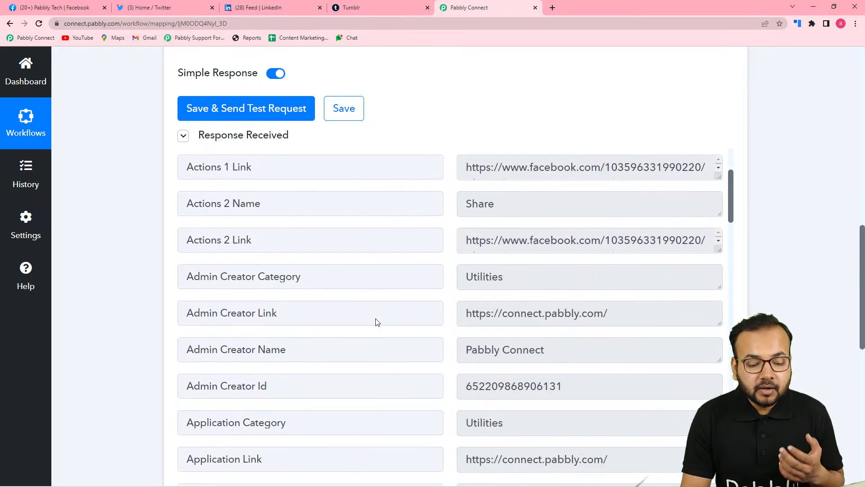
{"action": "scroll", "coordinate": [352, 325], "scroll_direction": "down", "scroll_amount": 6}
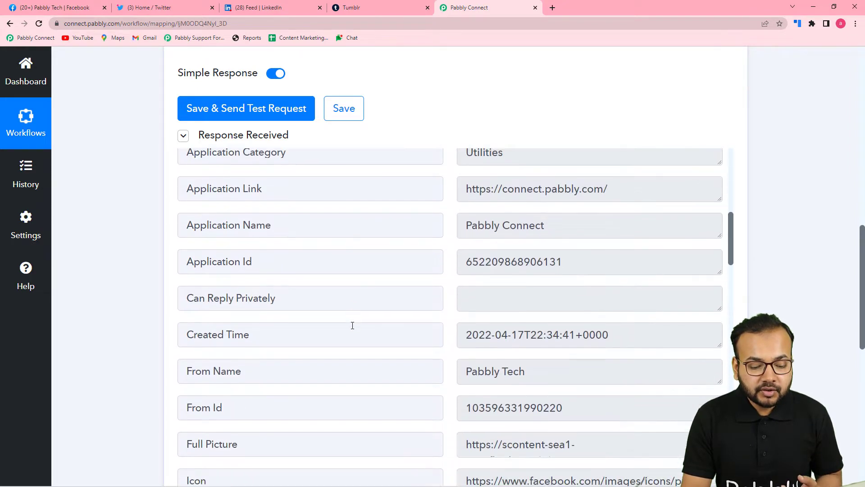
{"action": "scroll", "coordinate": [212, 310], "scroll_direction": "down", "scroll_amount": 6}
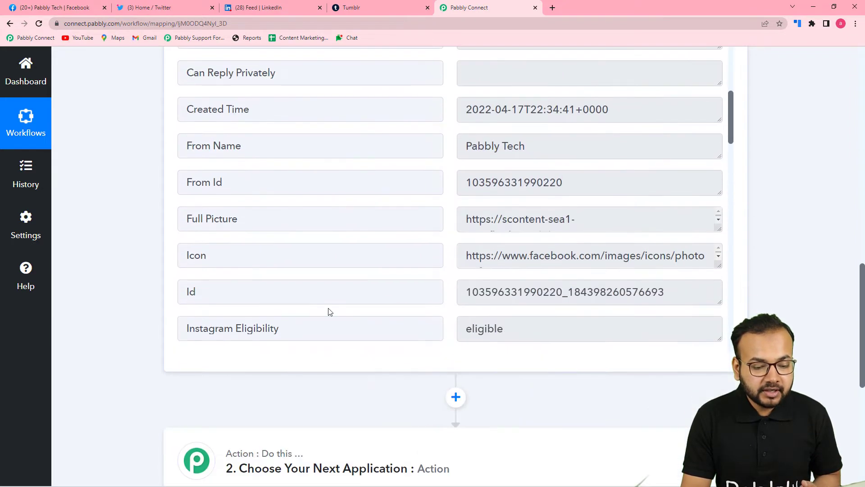
{"action": "scroll", "coordinate": [328, 311], "scroll_direction": "down", "scroll_amount": 6}
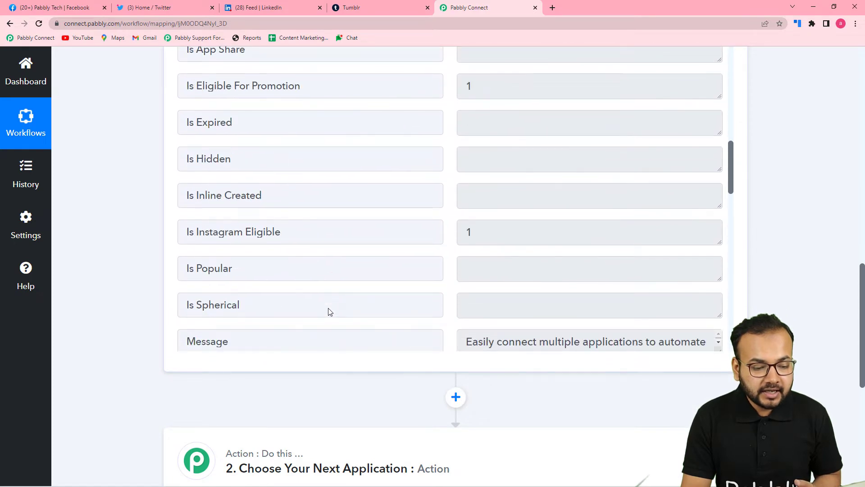
{"action": "left_click_drag", "start_coordinate": [718, 259], "coordinate": [719, 337]}
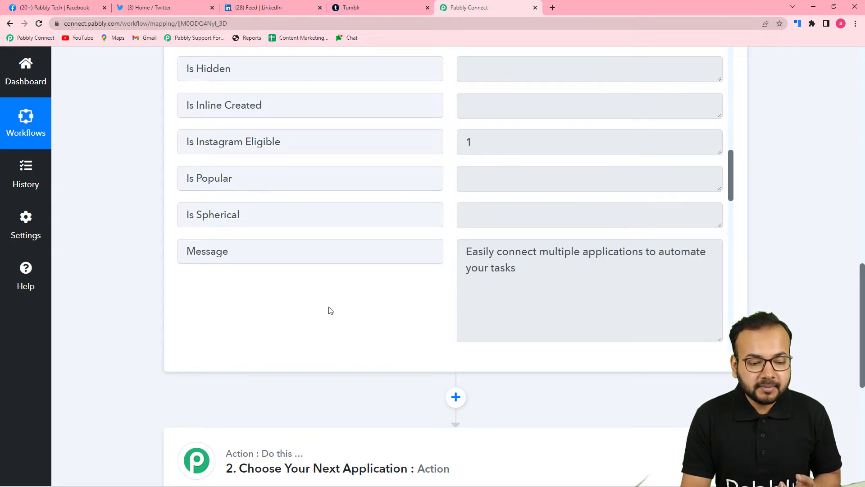
{"action": "scroll", "coordinate": [329, 308], "scroll_direction": "down", "scroll_amount": 5}
{"action": "scroll", "coordinate": [329, 310], "scroll_direction": "down", "scroll_amount": 2}
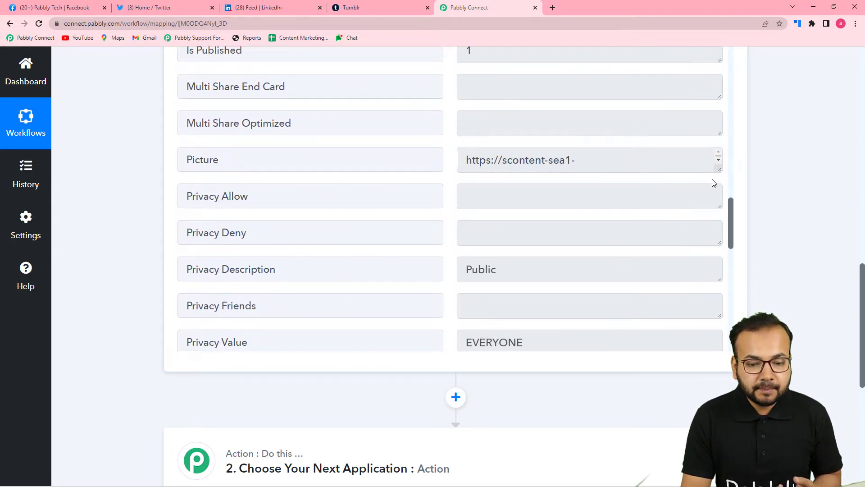
{"action": "left_click_drag", "start_coordinate": [717, 169], "coordinate": [720, 331]}
{"action": "scroll", "coordinate": [391, 236], "scroll_direction": "down", "scroll_amount": 7}
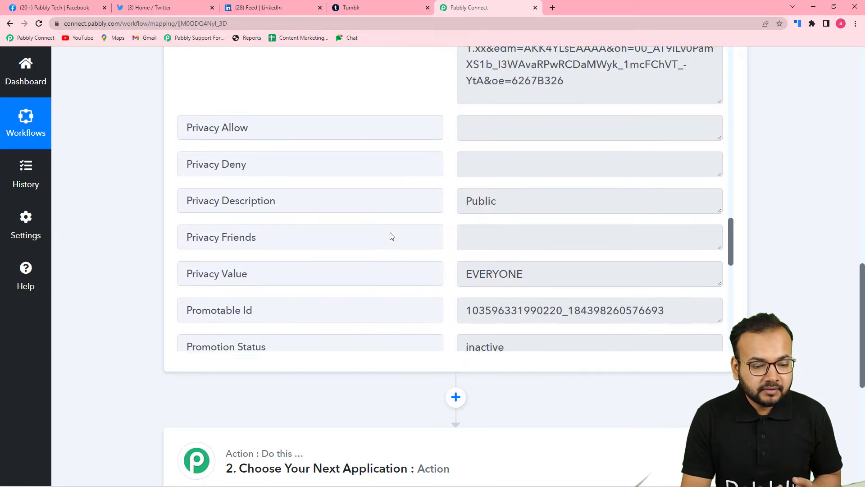
{"action": "scroll", "coordinate": [391, 236], "scroll_direction": "down", "scroll_amount": 4}
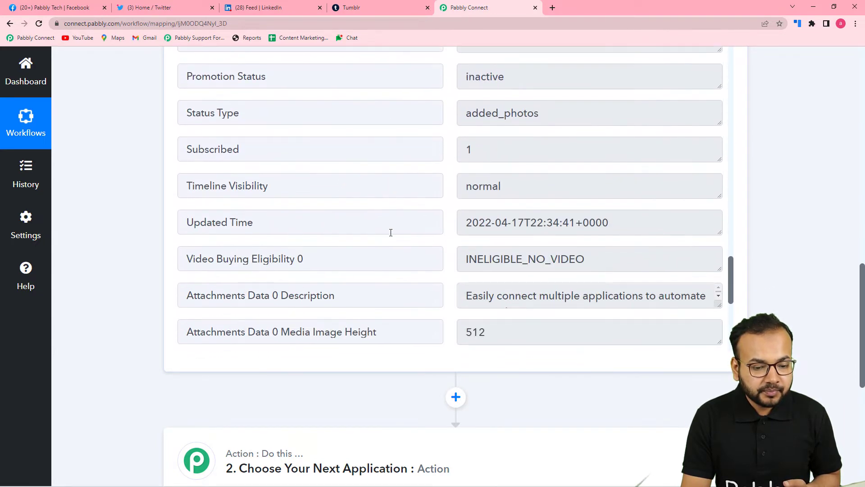
{"action": "scroll", "coordinate": [391, 232], "scroll_direction": "down", "scroll_amount": 4}
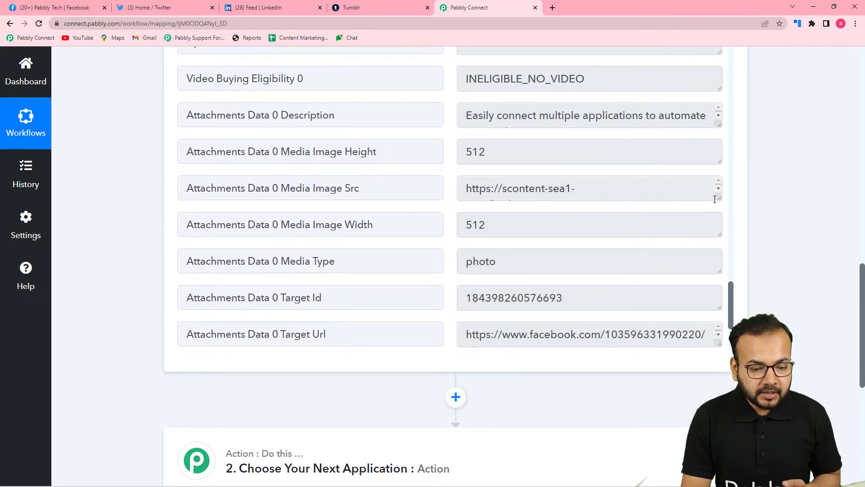
Open the Attachments Data 0 Target Url from the response in a new tab and compare it with the Pabbly Tech page's post.
{"action": "scroll", "coordinate": [703, 297], "scroll_direction": "down", "scroll_amount": 1}
{"action": "left_click_drag", "start_coordinate": [718, 296], "coordinate": [719, 339]}
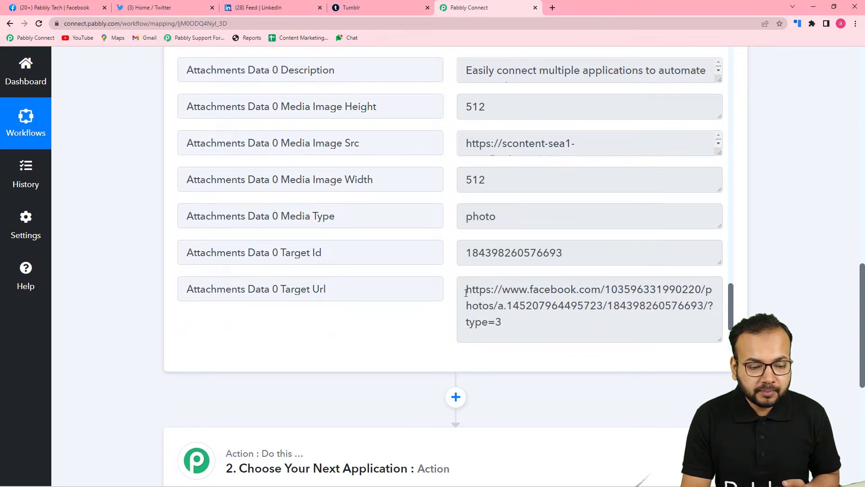
{"action": "left_click_drag", "start_coordinate": [466, 290], "coordinate": [495, 317]}
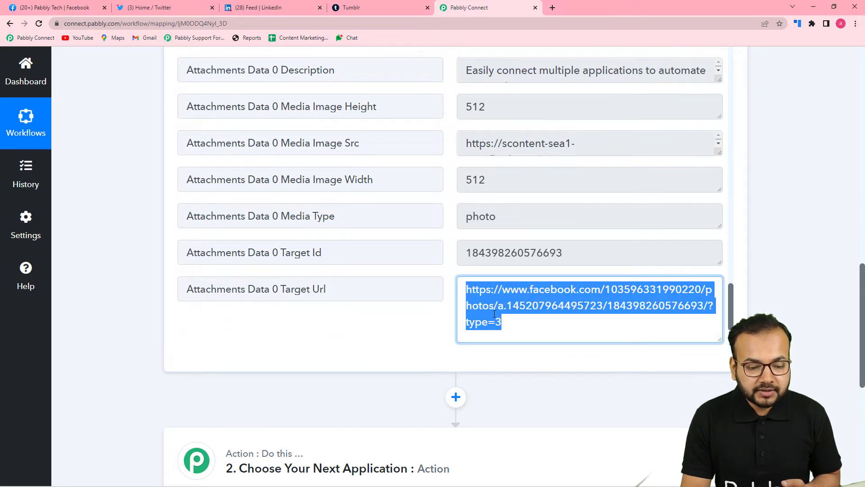
{"action": "right_click", "coordinate": [493, 299]}
{"action": "left_click", "coordinate": [514, 329]}
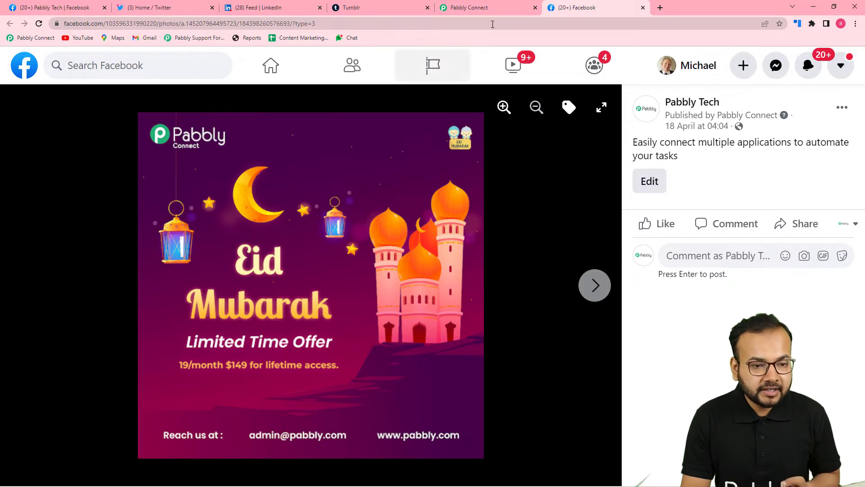
{"action": "left_click", "coordinate": [79, 9]}
{"action": "scroll", "coordinate": [498, 332], "scroll_direction": "down", "scroll_amount": 5}
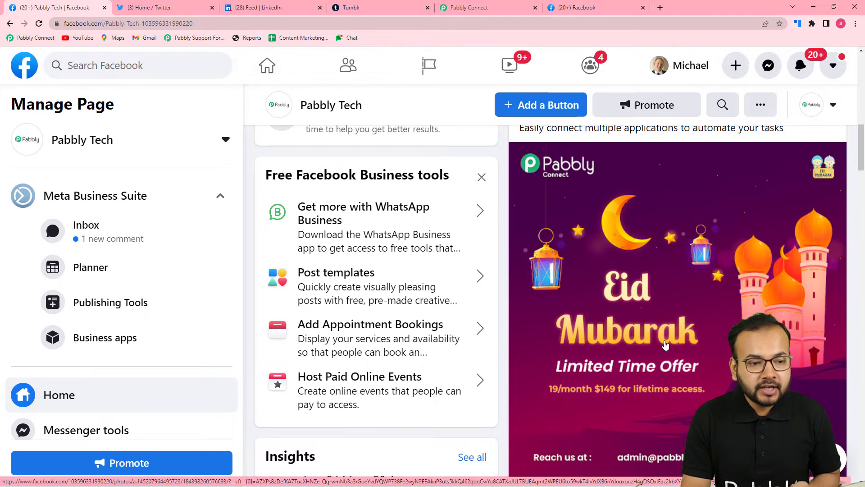
{"action": "left_click", "coordinate": [481, 7]}
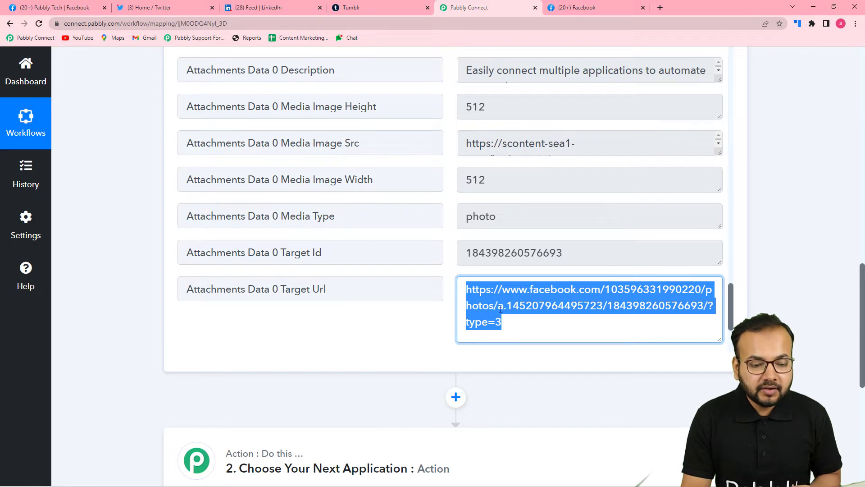
Examine the attachment fields in the response, expanding the Media Image Src and Description values.
{"action": "scroll", "coordinate": [472, 244], "scroll_direction": "up", "scroll_amount": 2}
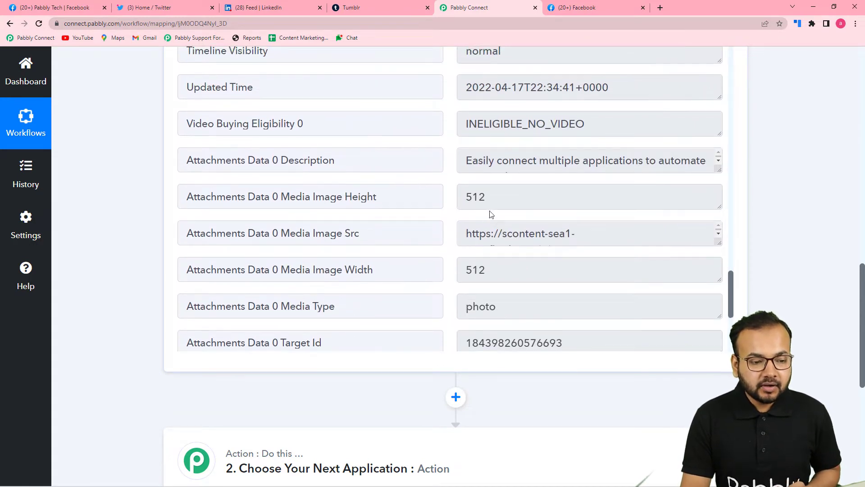
{"action": "left_click_drag", "start_coordinate": [720, 244], "coordinate": [719, 348]}
{"action": "scroll", "coordinate": [625, 309], "scroll_direction": "down", "scroll_amount": 1}
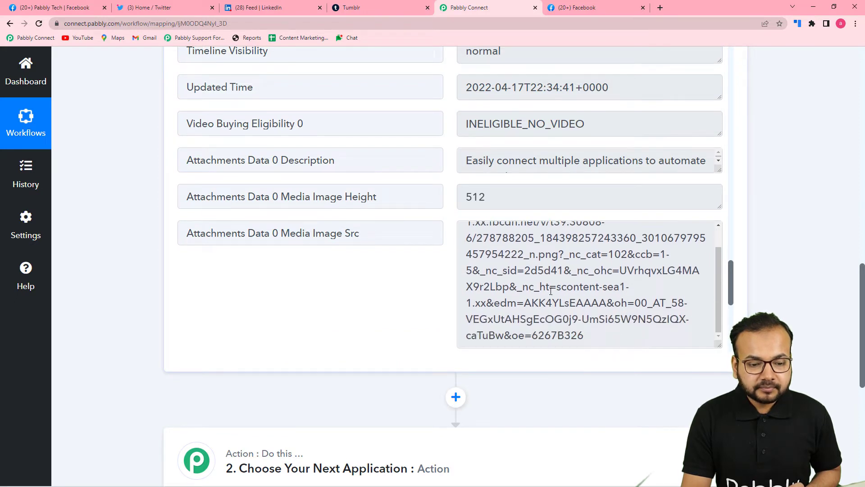
{"action": "scroll", "coordinate": [551, 291], "scroll_direction": "up", "scroll_amount": 1}
{"action": "left_click", "coordinate": [718, 172]}
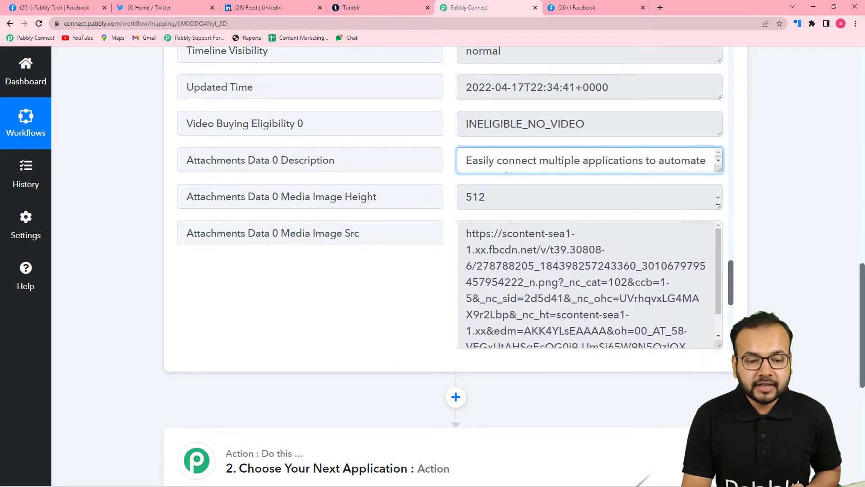
{"action": "left_click_drag", "start_coordinate": [718, 170], "coordinate": [720, 233]}
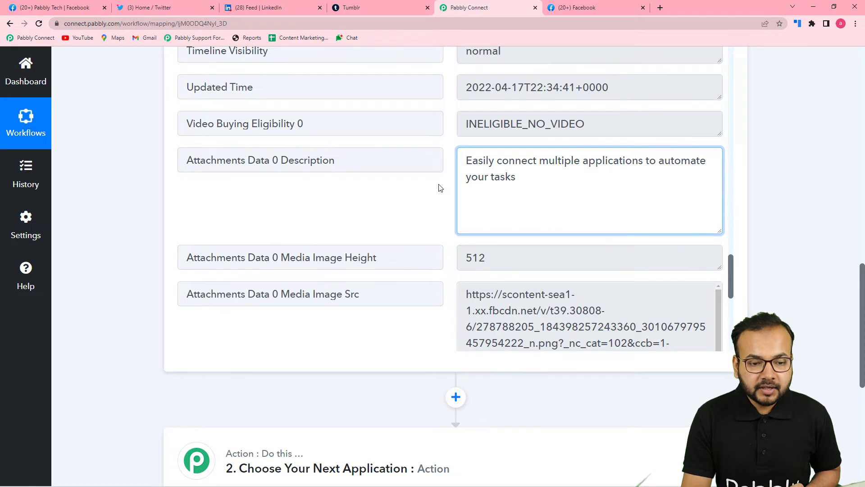
{"action": "scroll", "coordinate": [440, 187], "scroll_direction": "up", "scroll_amount": 1}
{"action": "scroll", "coordinate": [441, 187], "scroll_direction": "down", "scroll_amount": 11}
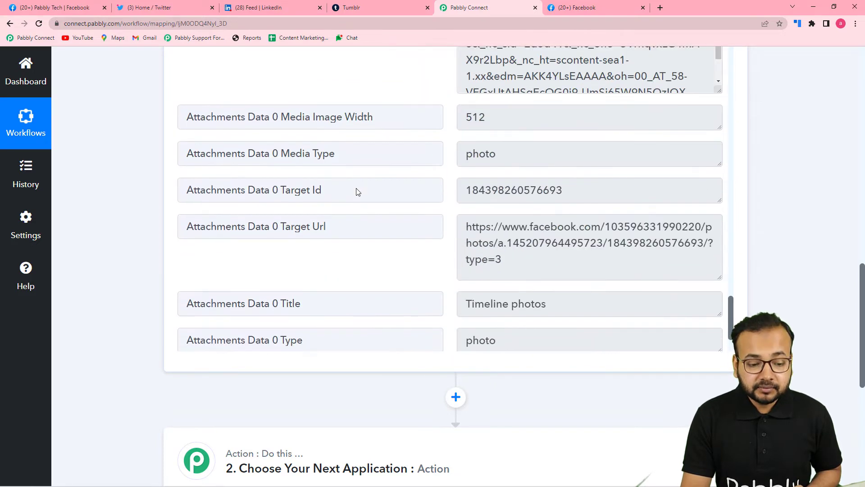
{"action": "scroll", "coordinate": [357, 189], "scroll_direction": "down", "scroll_amount": 2}
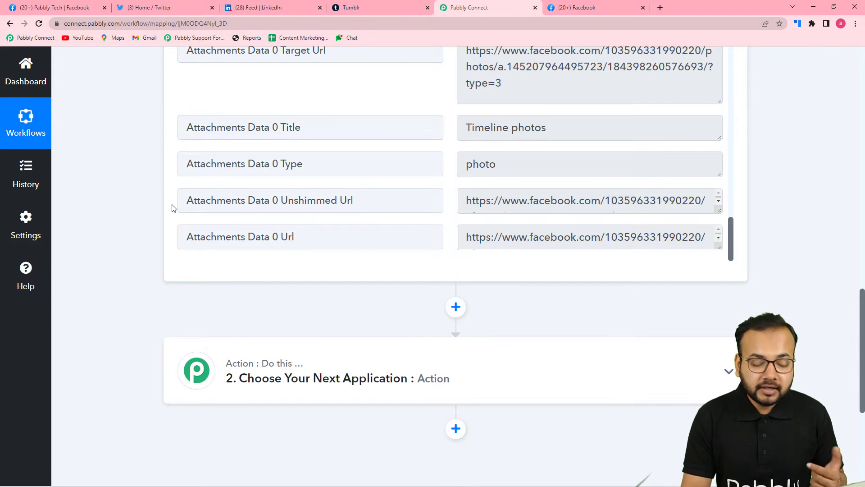
Set the application of the workflow's second step to Twitter.
{"action": "scroll", "coordinate": [158, 206], "scroll_direction": "down", "scroll_amount": 4}
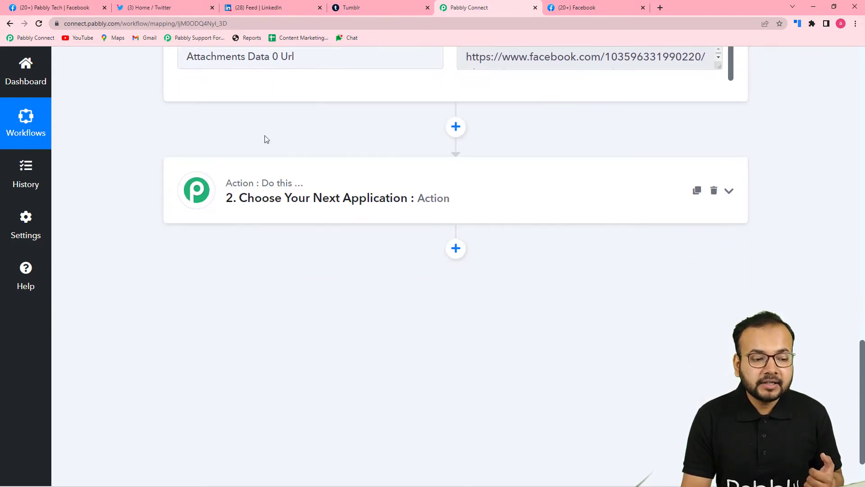
{"action": "left_click", "coordinate": [287, 190]}
{"action": "scroll", "coordinate": [279, 194], "scroll_direction": "down", "scroll_amount": 3}
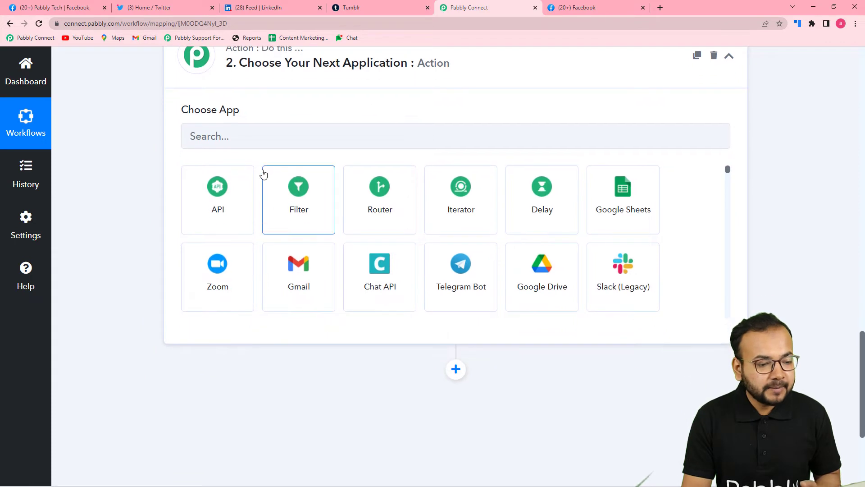
{"action": "type", "text": "te"}
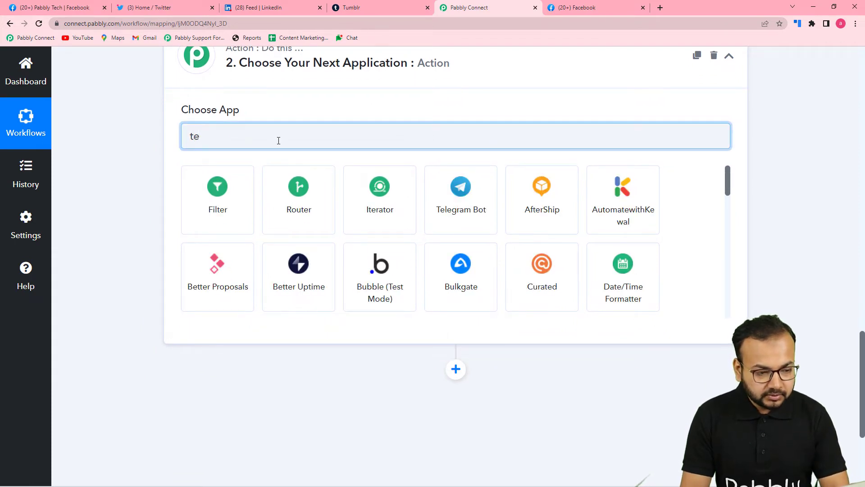
{"action": "key", "text": "BackSpace"}
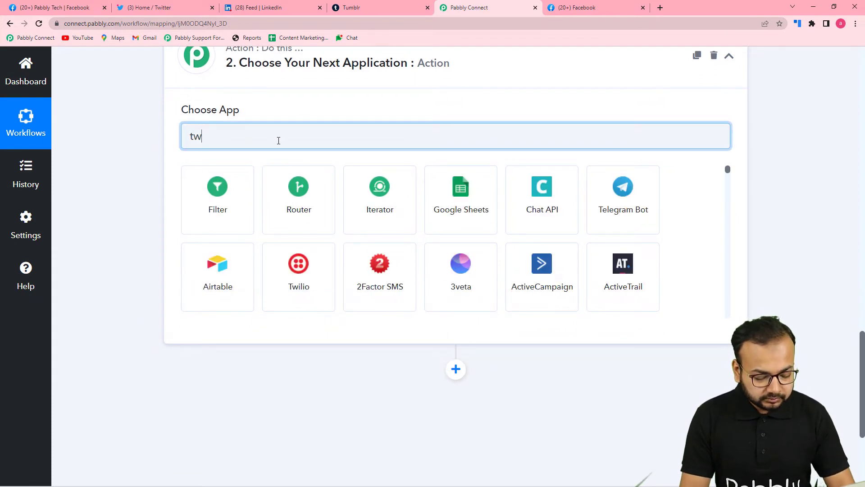
{"action": "type", "text": "witt"}
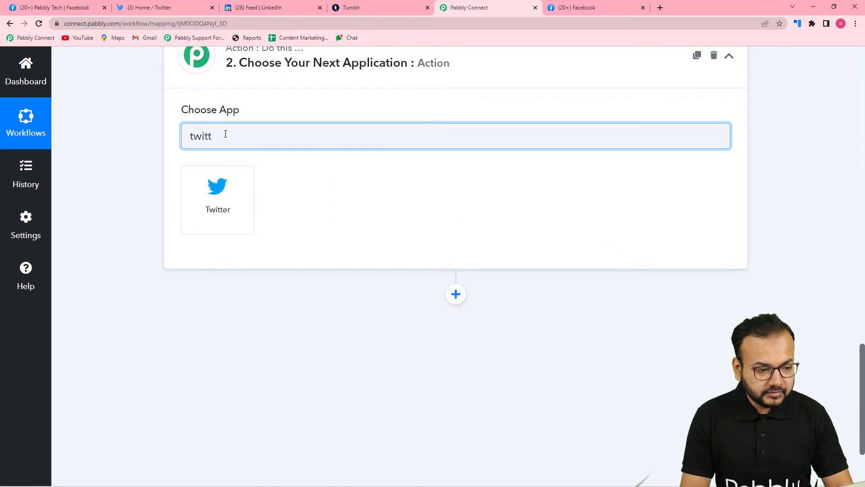
{"action": "left_click", "coordinate": [218, 210]}
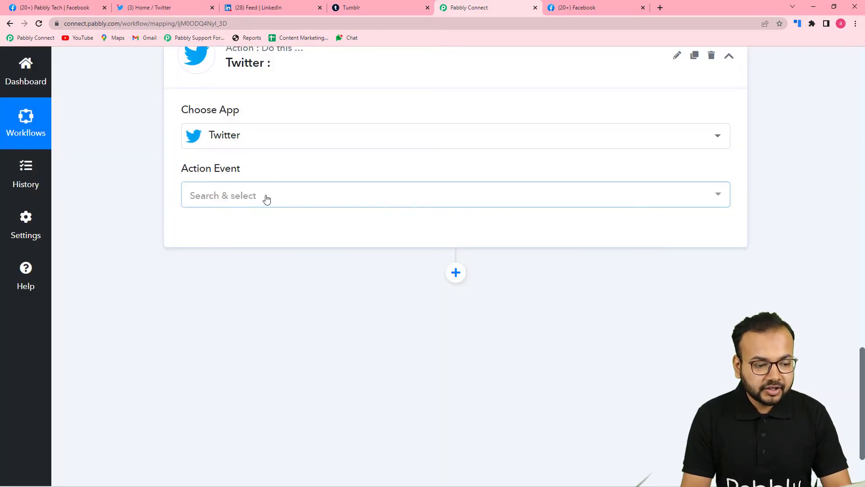
Check the opened Facebook photo post and set the Twitter action event to Create Tweet with Media.
{"action": "left_click", "coordinate": [266, 199]}
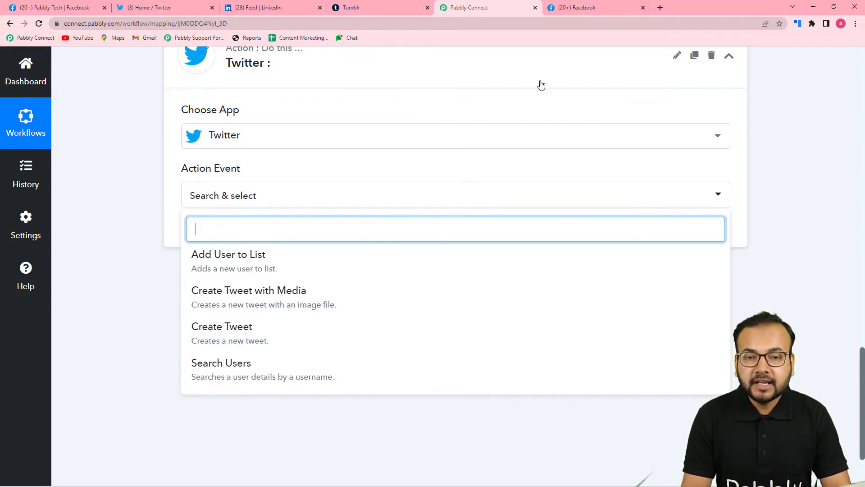
{"action": "left_click", "coordinate": [565, 11]}
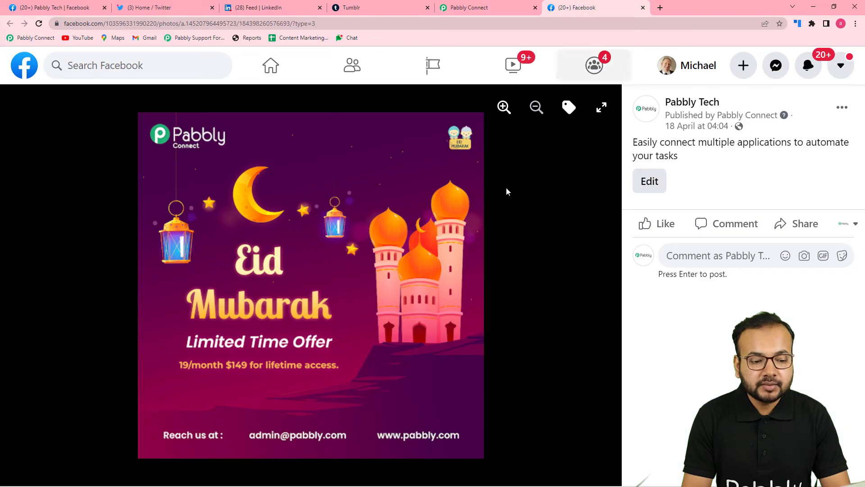
{"action": "left_click", "coordinate": [466, 14]}
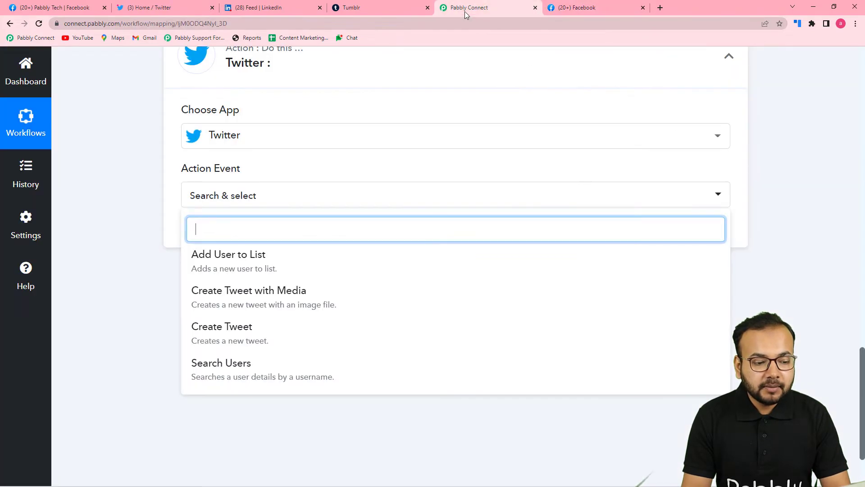
{"action": "left_click", "coordinate": [249, 307]}
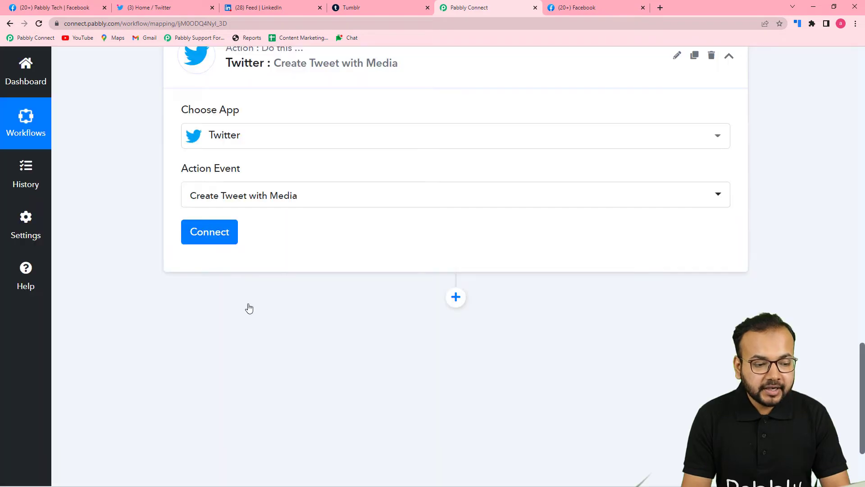
Start a new Twitter connection for the Create Tweet with Media action, checking which Twitter account is signed in.
{"action": "left_click", "coordinate": [208, 240]}
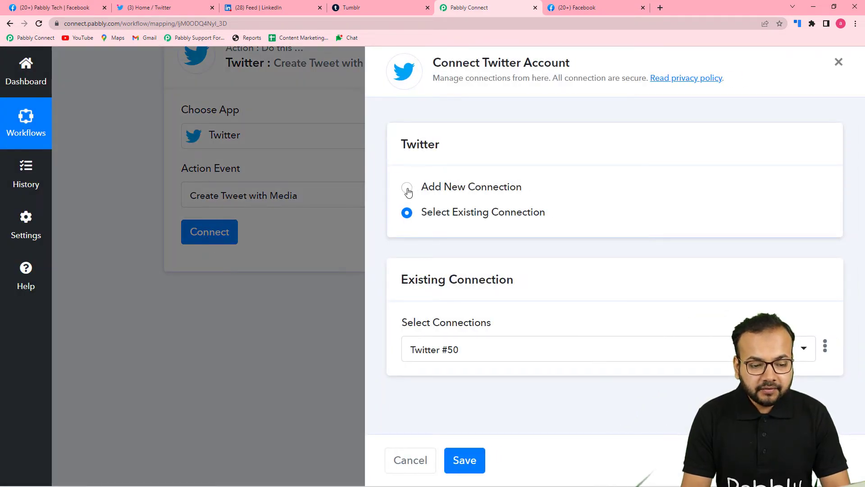
{"action": "left_click", "coordinate": [408, 188]}
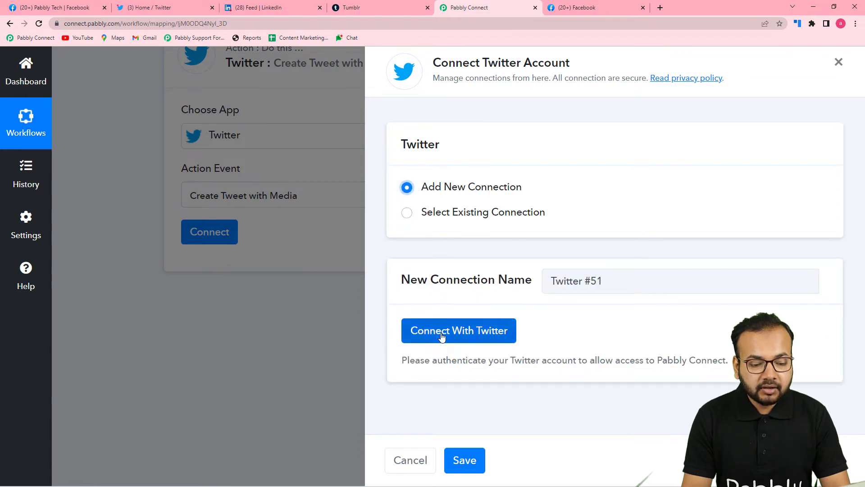
{"action": "left_click", "coordinate": [158, 8]}
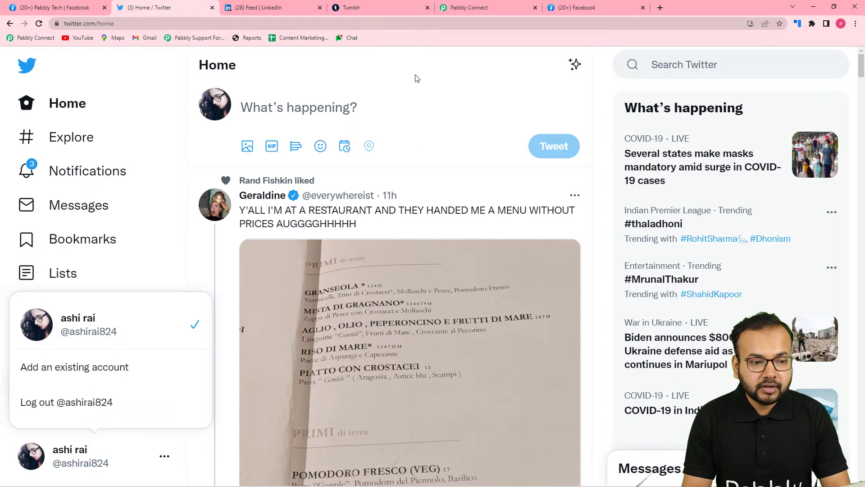
{"action": "left_click", "coordinate": [469, 8]}
{"action": "left_click", "coordinate": [508, 332]}
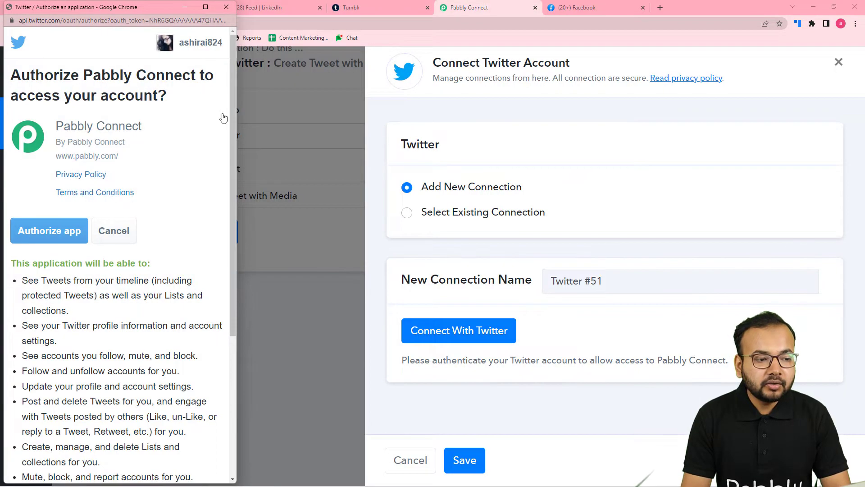
Review the permissions Pabbly Connect requests and authorize its access to the Twitter account.
{"action": "mouse_move", "coordinate": [202, 14]}
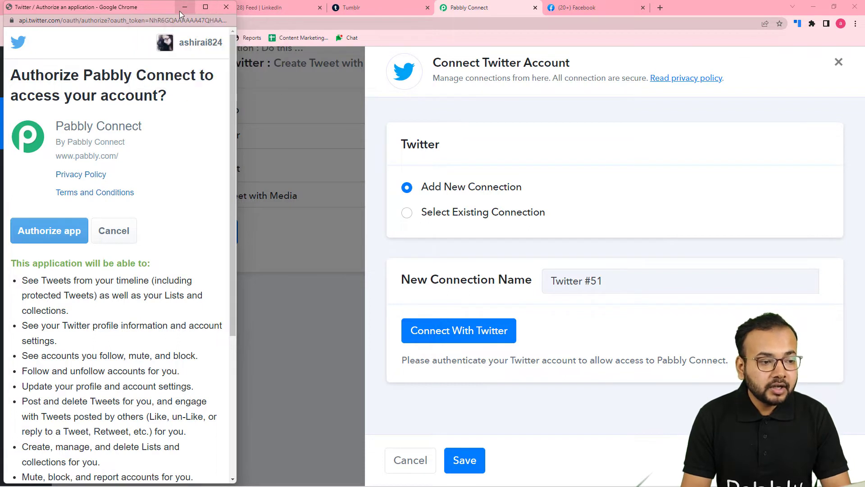
{"action": "left_click_drag", "start_coordinate": [163, 12], "coordinate": [393, 26]}
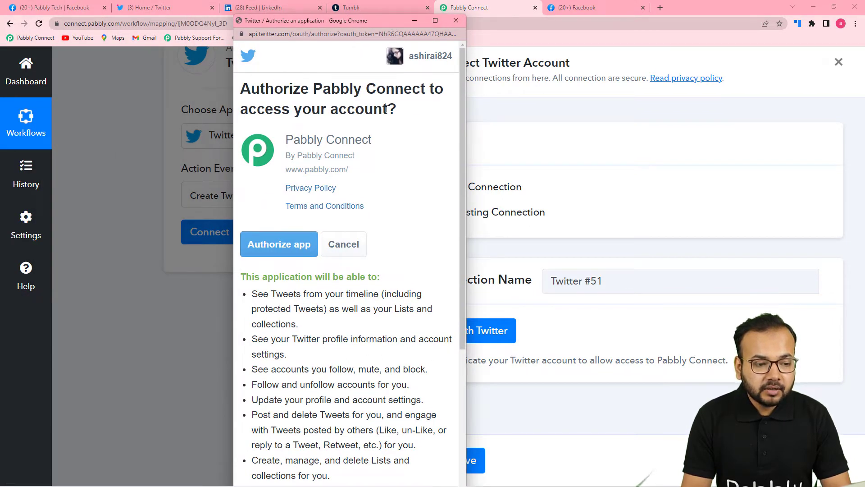
{"action": "scroll", "coordinate": [292, 133], "scroll_direction": "down", "scroll_amount": 1}
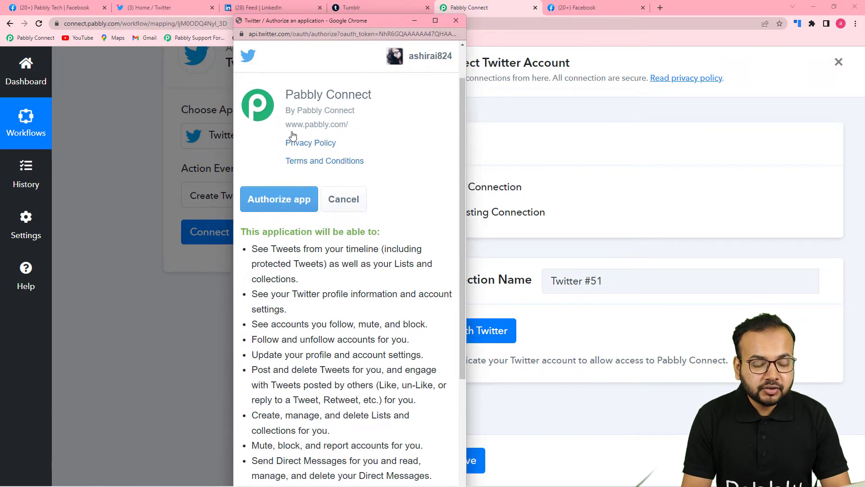
{"action": "scroll", "coordinate": [292, 135], "scroll_direction": "down", "scroll_amount": 2}
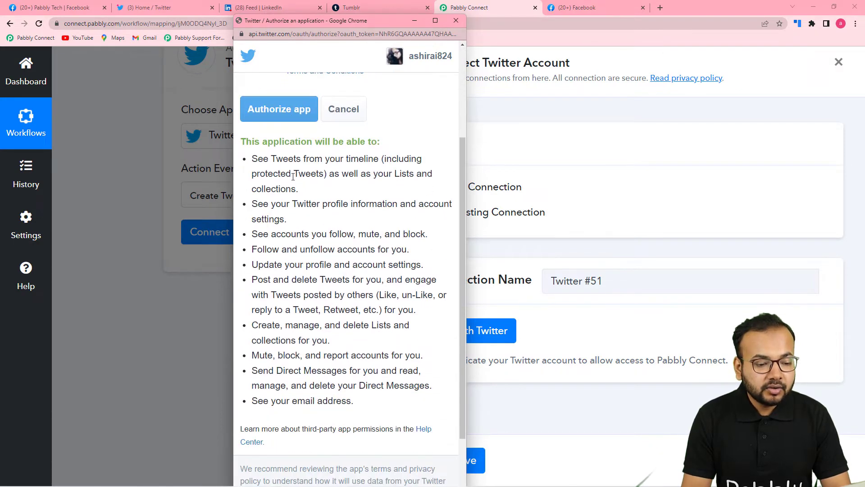
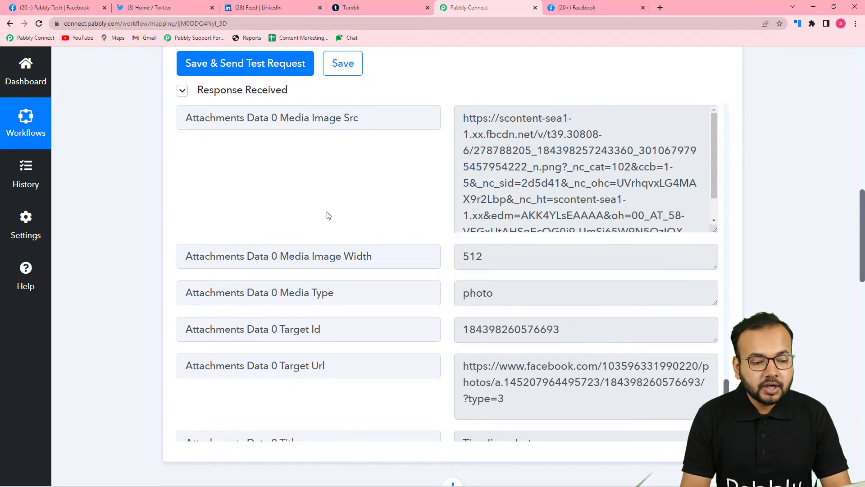
Examine the Twitter action's required fields and look through the Facebook response for the matching message and image values.
{"action": "scroll", "coordinate": [329, 216], "scroll_direction": "up", "scroll_amount": 1}
{"action": "scroll", "coordinate": [77, 176], "scroll_direction": "down", "scroll_amount": 8}
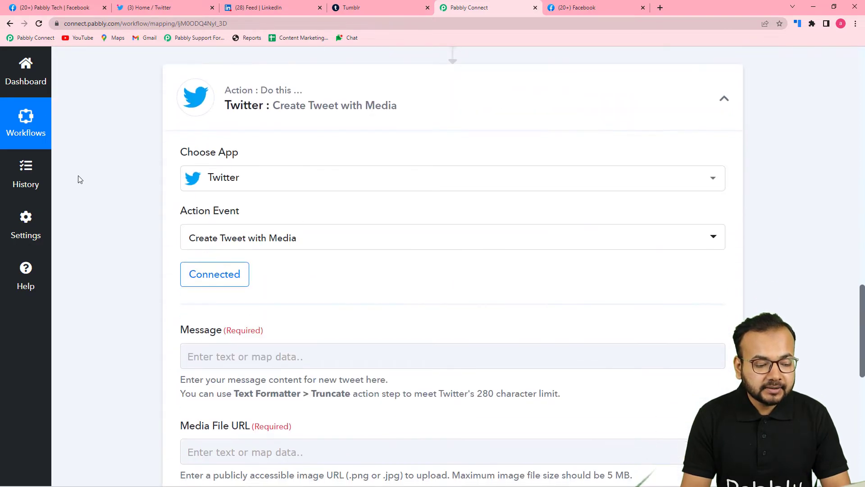
{"action": "scroll", "coordinate": [79, 180], "scroll_direction": "down", "scroll_amount": 3}
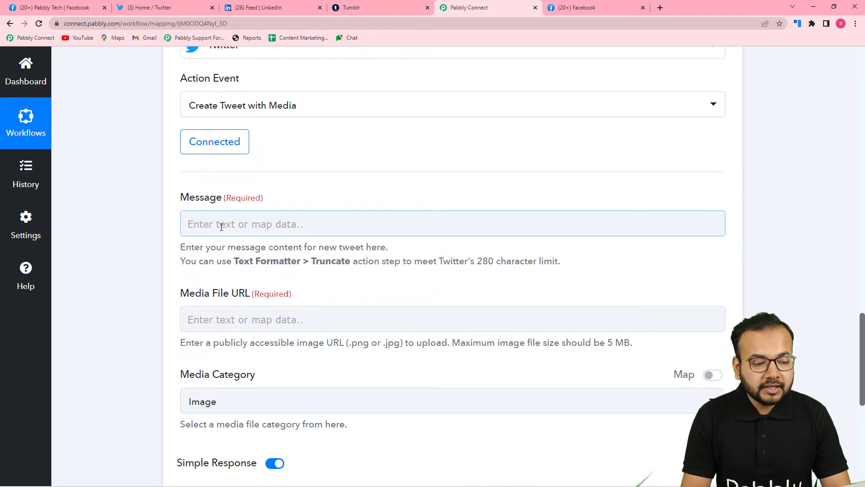
{"action": "scroll", "coordinate": [147, 196], "scroll_direction": "up", "scroll_amount": 9}
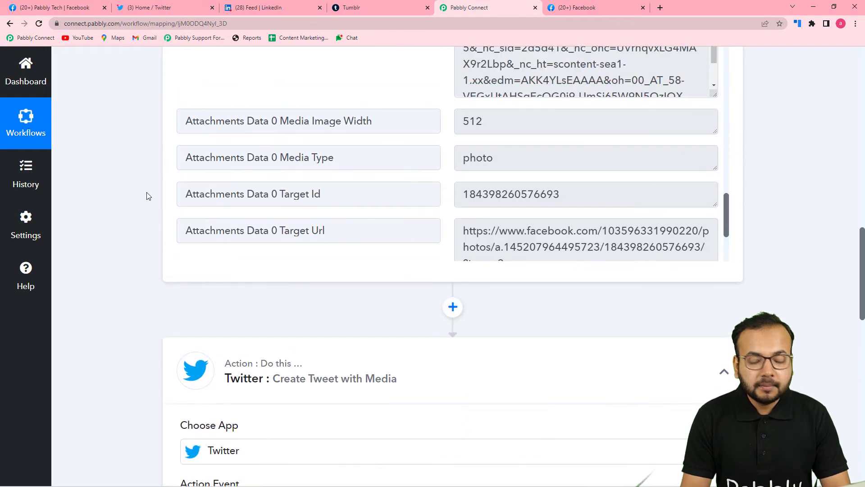
{"action": "scroll", "coordinate": [146, 196], "scroll_direction": "up", "scroll_amount": 1}
{"action": "scroll", "coordinate": [370, 180], "scroll_direction": "up", "scroll_amount": 6}
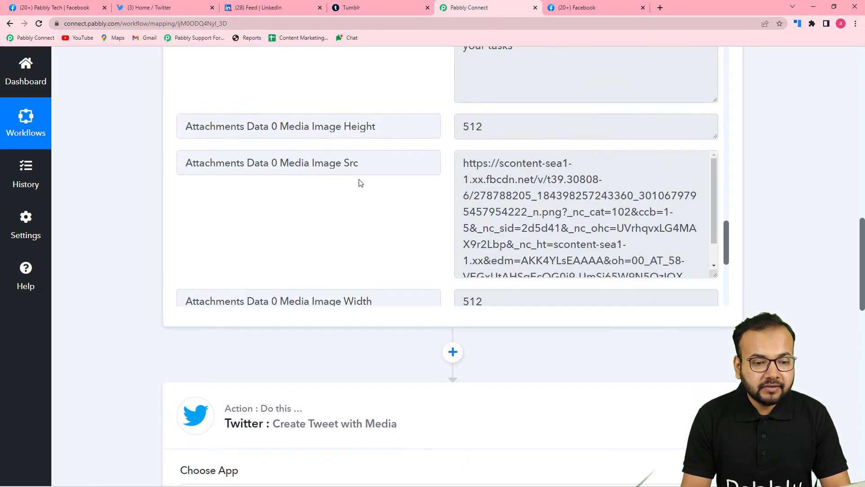
{"action": "scroll", "coordinate": [298, 182], "scroll_direction": "up", "scroll_amount": 12}
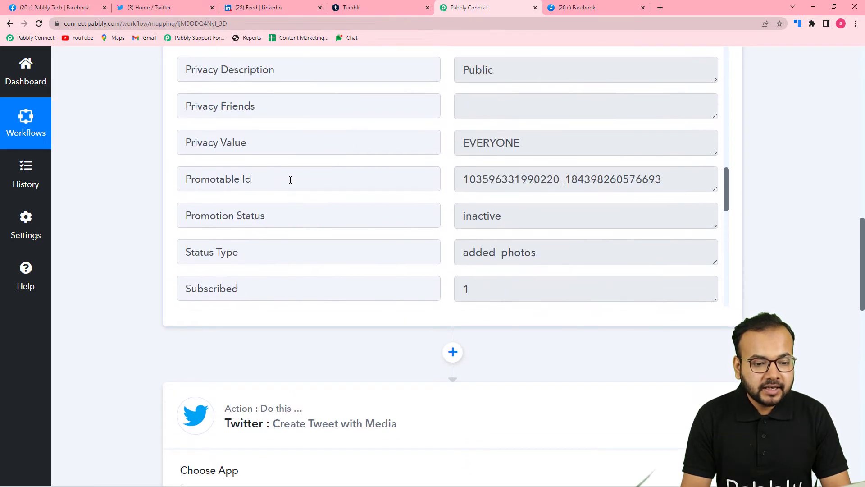
{"action": "scroll", "coordinate": [290, 180], "scroll_direction": "up", "scroll_amount": 8}
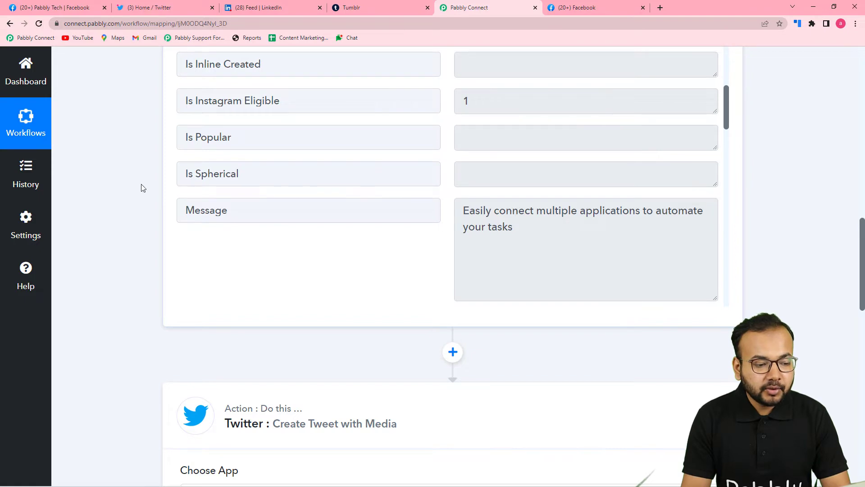
{"action": "scroll", "coordinate": [133, 196], "scroll_direction": "down", "scroll_amount": 13}
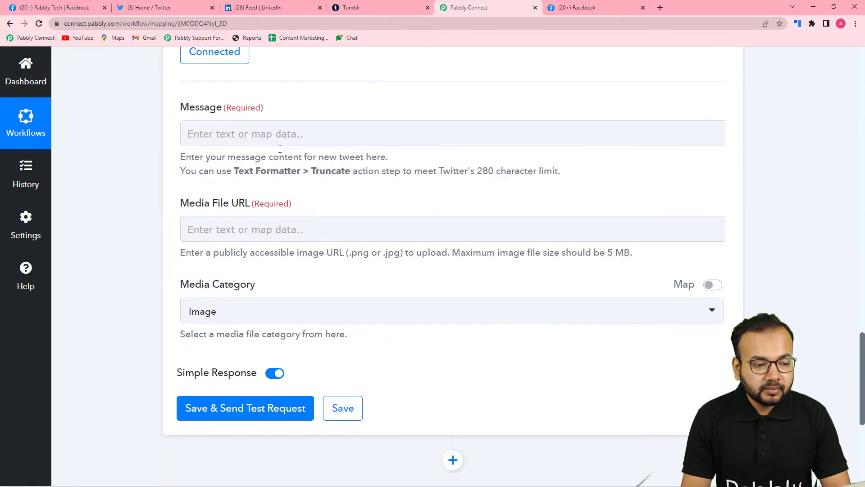
Map the tweet's Message field to the Message value from the Facebook Pages New Post step.
{"action": "left_click", "coordinate": [274, 131]}
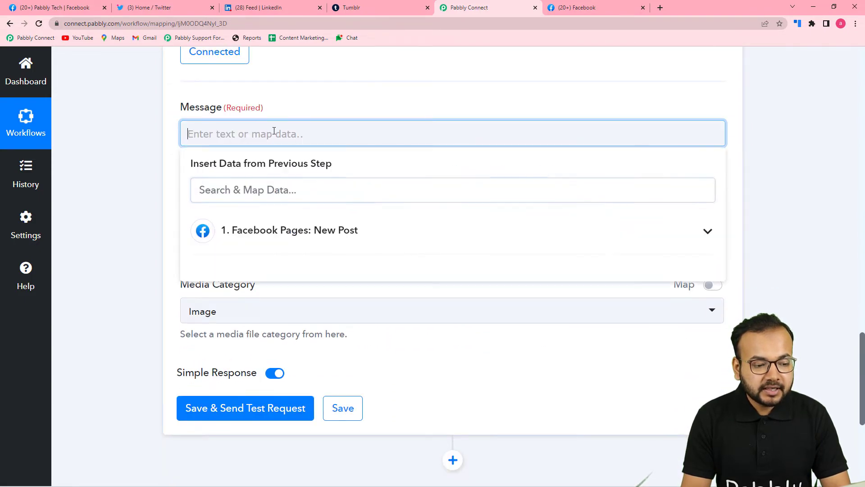
{"action": "left_click", "coordinate": [328, 233]}
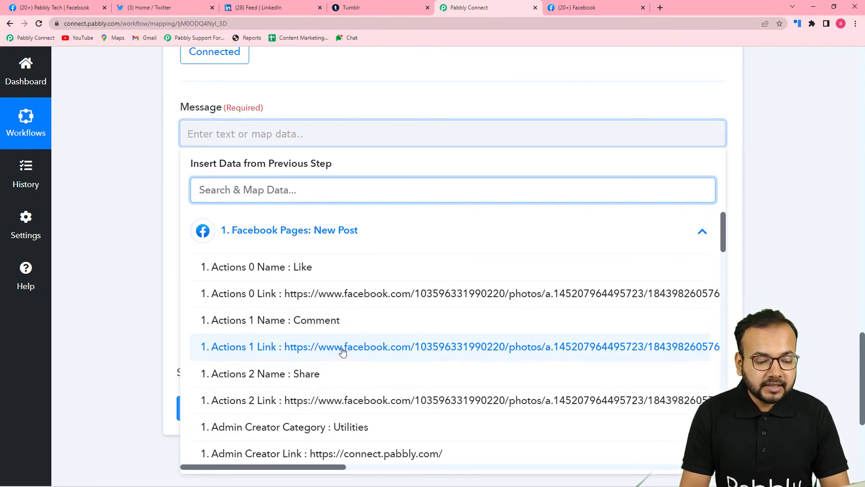
{"action": "scroll", "coordinate": [343, 352], "scroll_direction": "down", "scroll_amount": 6}
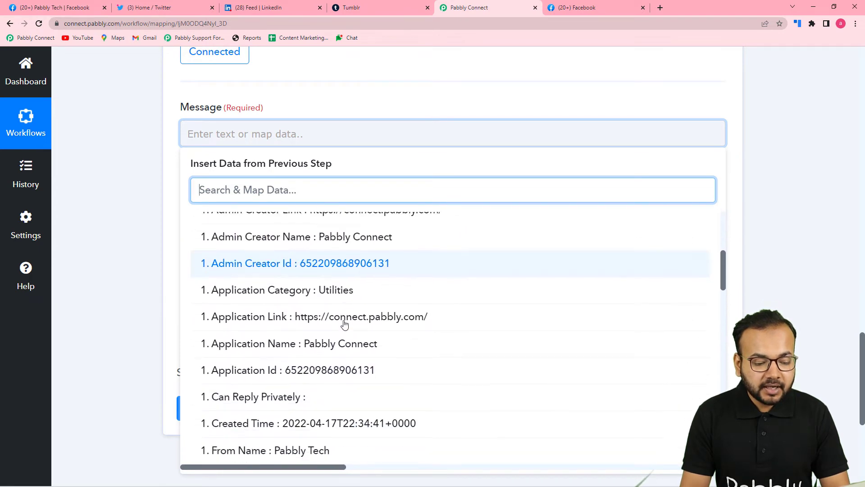
{"action": "scroll", "coordinate": [345, 325], "scroll_direction": "down", "scroll_amount": 3}
{"action": "scroll", "coordinate": [341, 316], "scroll_direction": "down", "scroll_amount": 1}
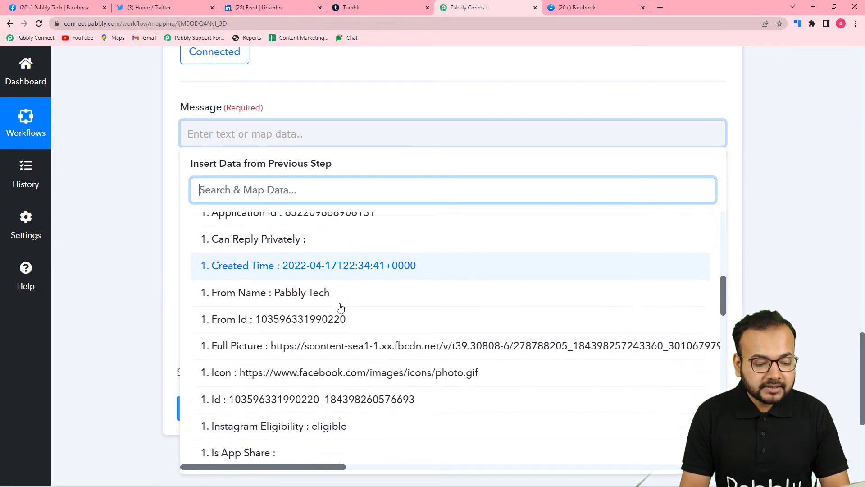
{"action": "scroll", "coordinate": [340, 308], "scroll_direction": "down", "scroll_amount": 2}
{"action": "scroll", "coordinate": [341, 307], "scroll_direction": "up", "scroll_amount": 6}
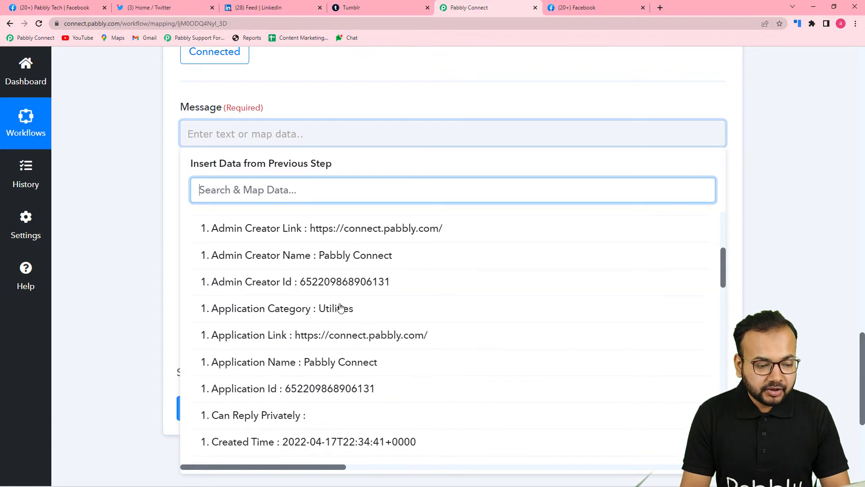
{"action": "scroll", "coordinate": [341, 308], "scroll_direction": "up", "scroll_amount": 5}
{"action": "scroll", "coordinate": [340, 308], "scroll_direction": "down", "scroll_amount": 6}
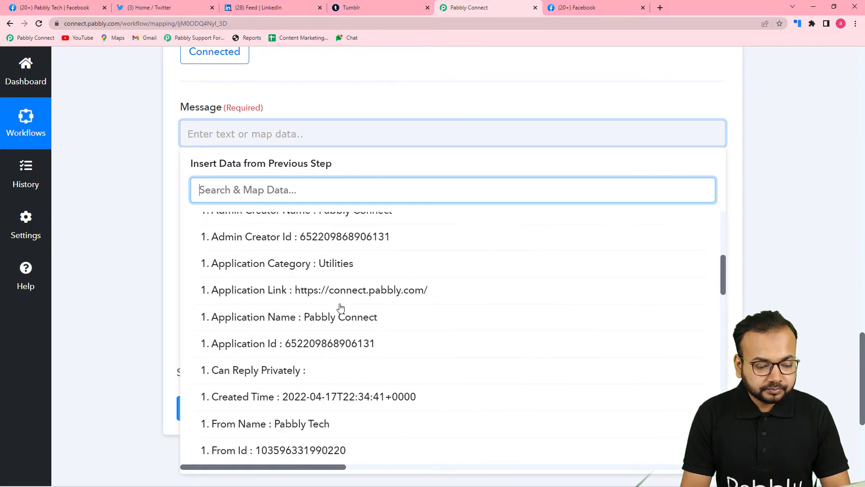
{"action": "scroll", "coordinate": [340, 307], "scroll_direction": "down", "scroll_amount": 10}
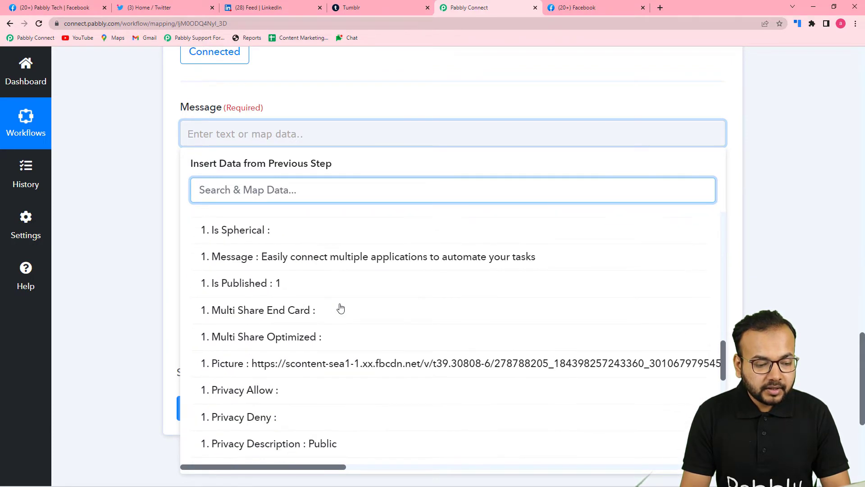
{"action": "left_click", "coordinate": [303, 256]}
{"action": "left_click", "coordinate": [120, 203]}
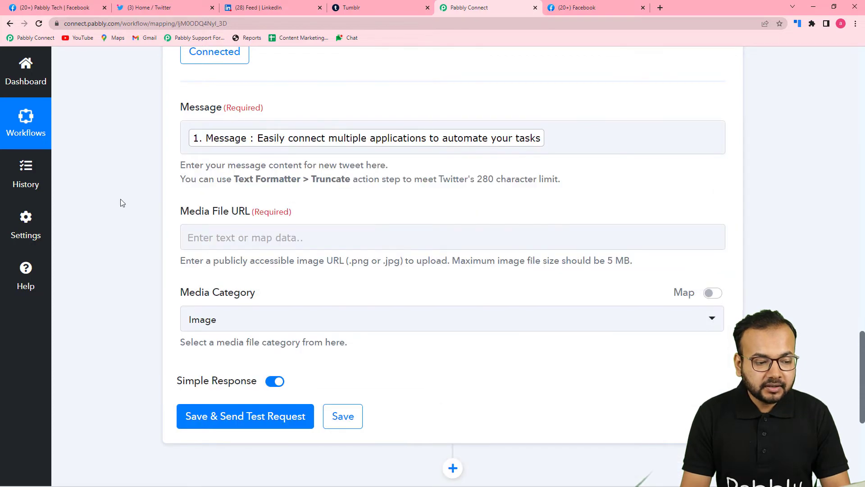
Map the tweet's Media File URL to the Full Picture value from the Facebook Pages New Post step.
{"action": "scroll", "coordinate": [180, 199], "scroll_direction": "down", "scroll_amount": 2}
{"action": "left_click", "coordinate": [257, 147]}
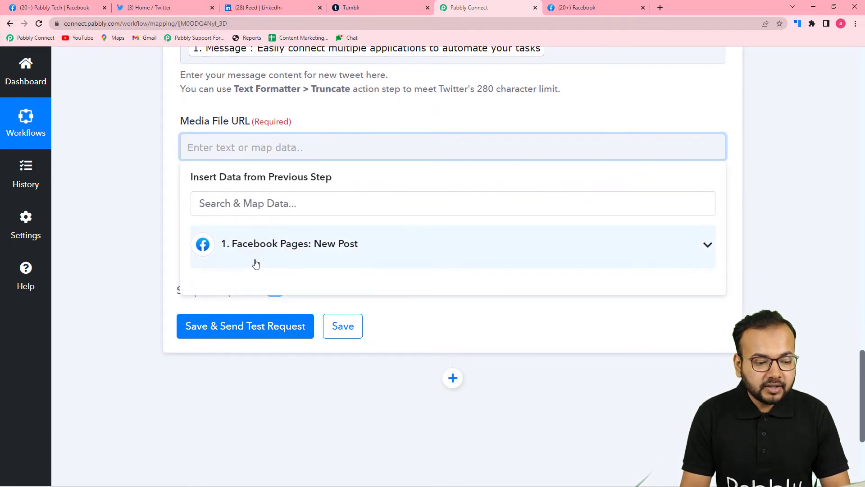
{"action": "left_click", "coordinate": [260, 252]}
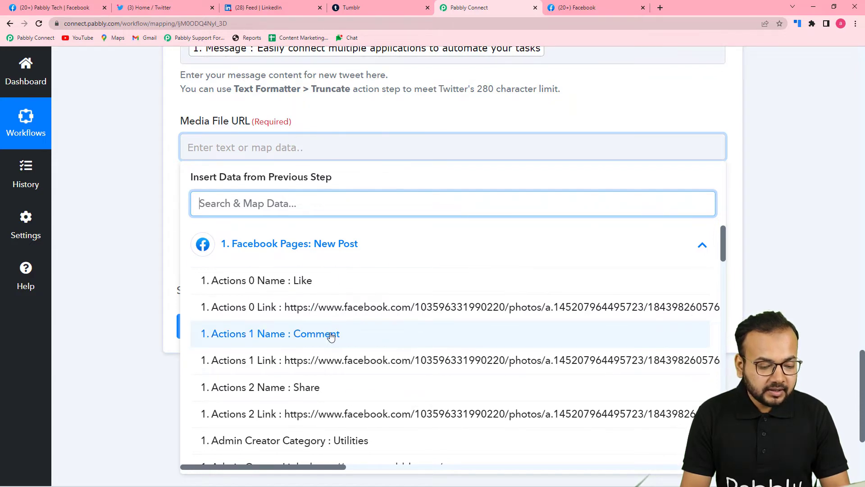
{"action": "scroll", "coordinate": [330, 336], "scroll_direction": "down", "scroll_amount": 9}
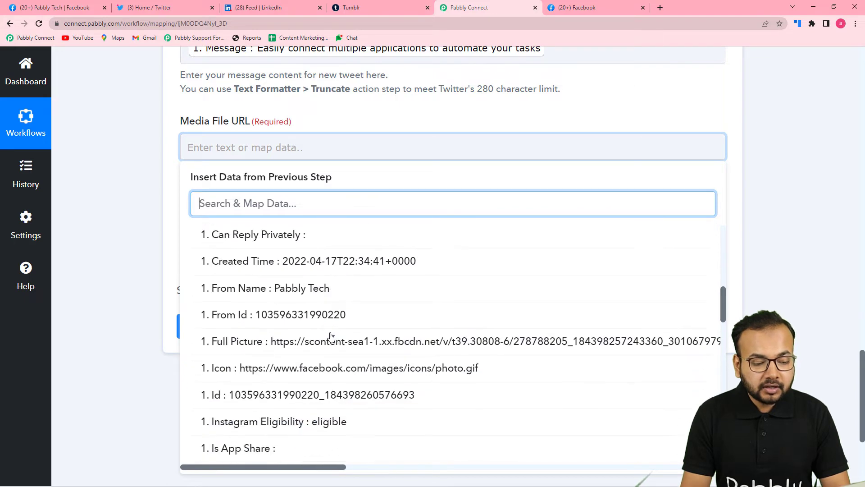
{"action": "scroll", "coordinate": [331, 335], "scroll_direction": "down", "scroll_amount": 3}
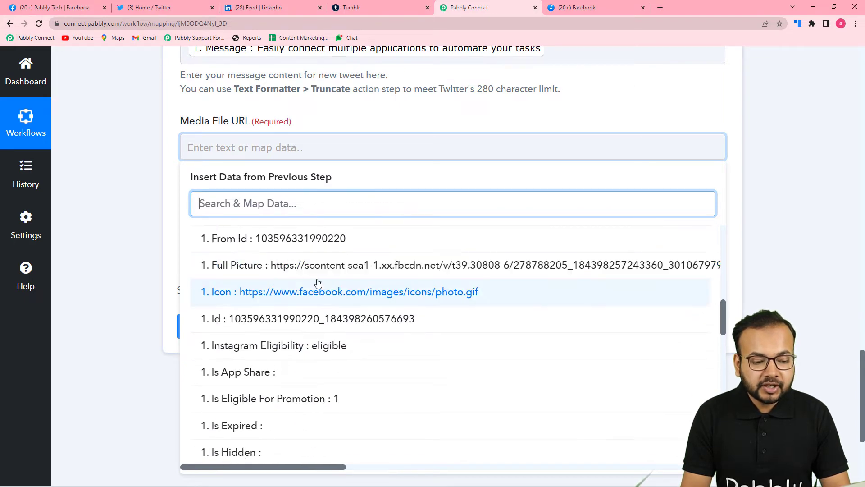
{"action": "left_click", "coordinate": [228, 269]}
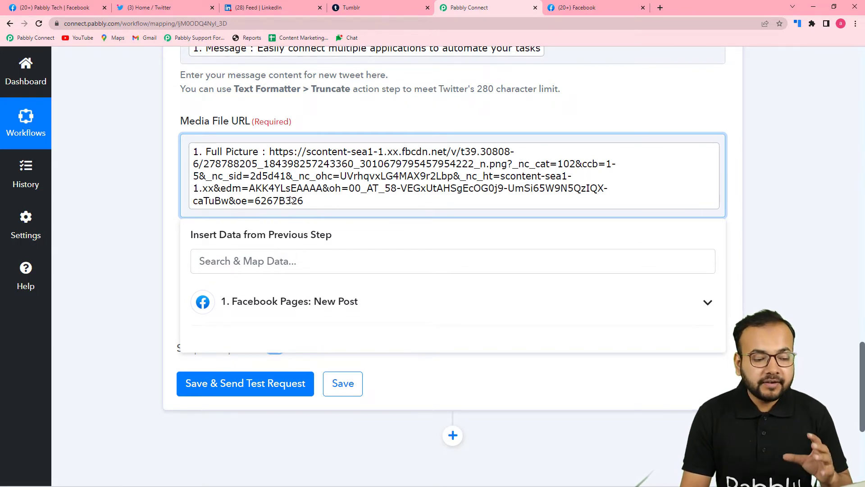
{"action": "left_click", "coordinate": [113, 190]}
Choose Image as the media category for the tweet.
{"action": "scroll", "coordinate": [277, 250], "scroll_direction": "down", "scroll_amount": 2}
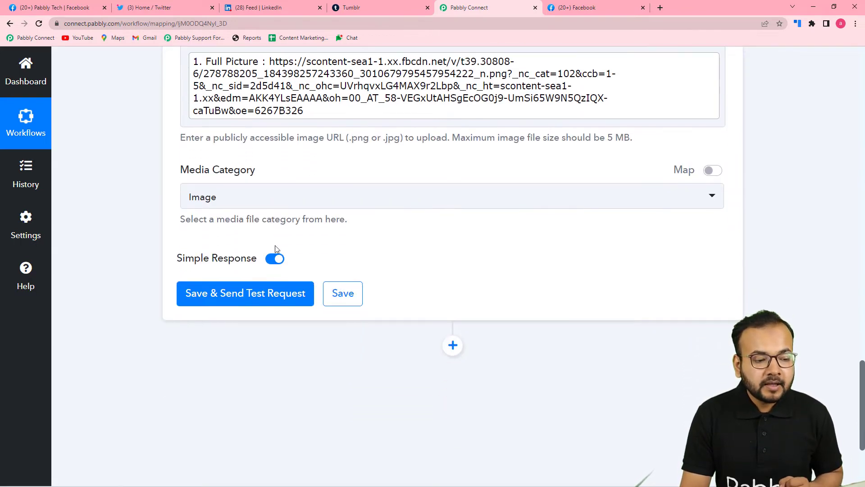
{"action": "left_click", "coordinate": [313, 200]}
{"action": "left_click", "coordinate": [210, 260]}
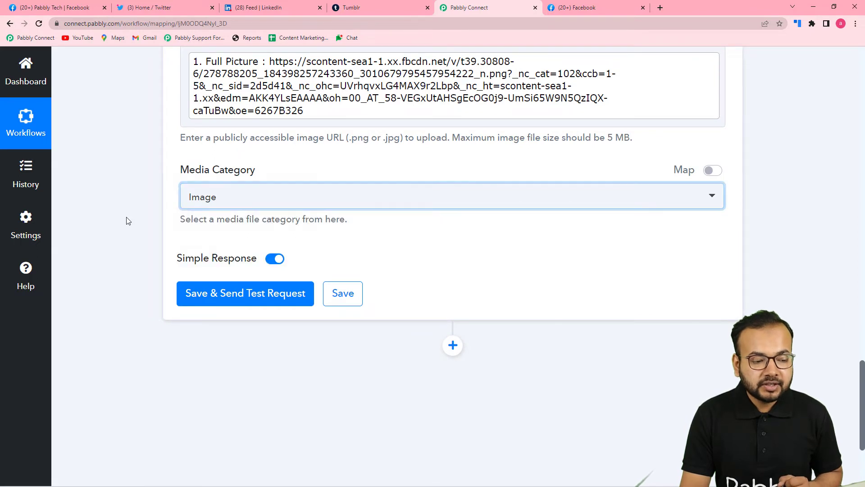
{"action": "left_click", "coordinate": [127, 220]}
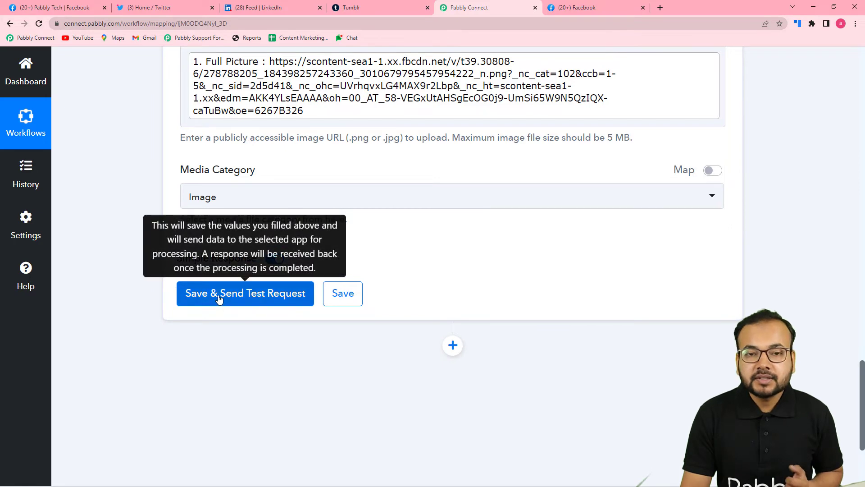
Switch to Twitter, dismiss the account menu and open the signed-in account's profile page.
{"action": "left_click", "coordinate": [154, 10]}
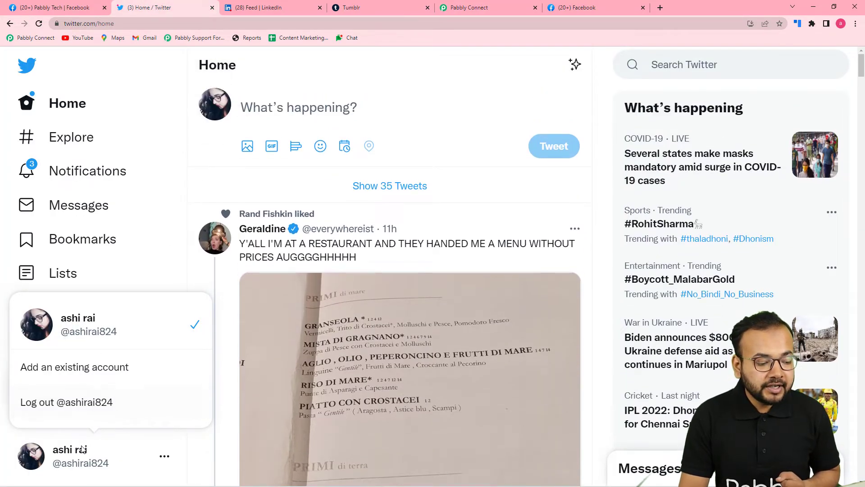
{"action": "left_click", "coordinate": [158, 267]}
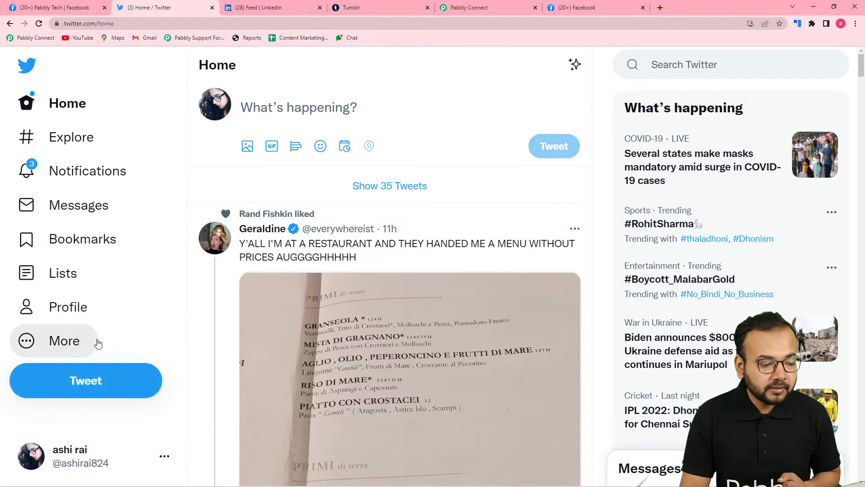
{"action": "left_click", "coordinate": [86, 319]}
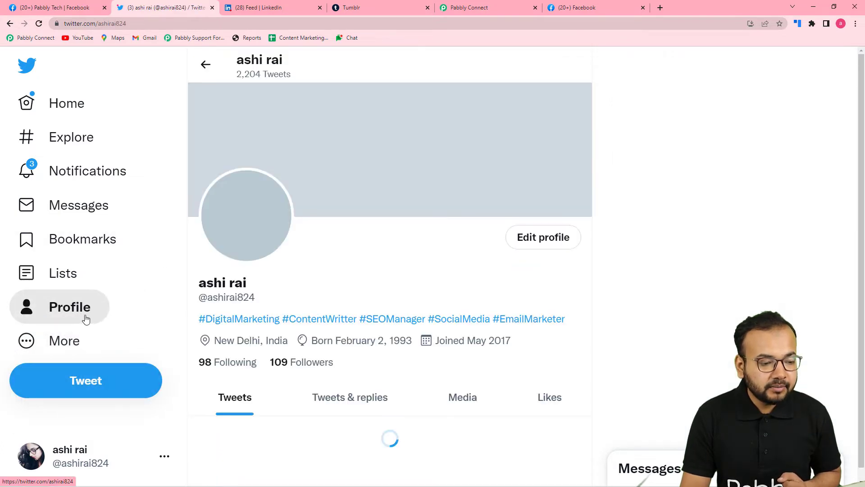
Examine the most recent tweets on the signed-in account's Twitter profile.
{"action": "scroll", "coordinate": [391, 215], "scroll_direction": "down", "scroll_amount": 3}
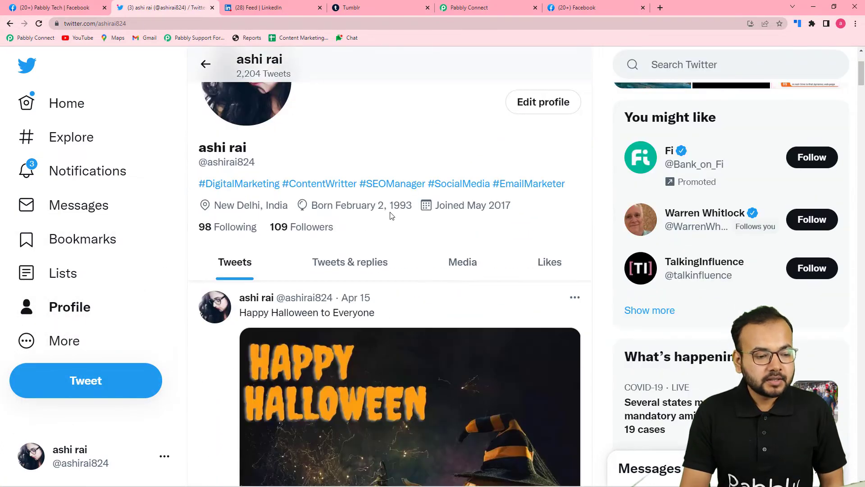
{"action": "scroll", "coordinate": [391, 215], "scroll_direction": "up", "scroll_amount": 2}
{"action": "scroll", "coordinate": [391, 215], "scroll_direction": "down", "scroll_amount": 3}
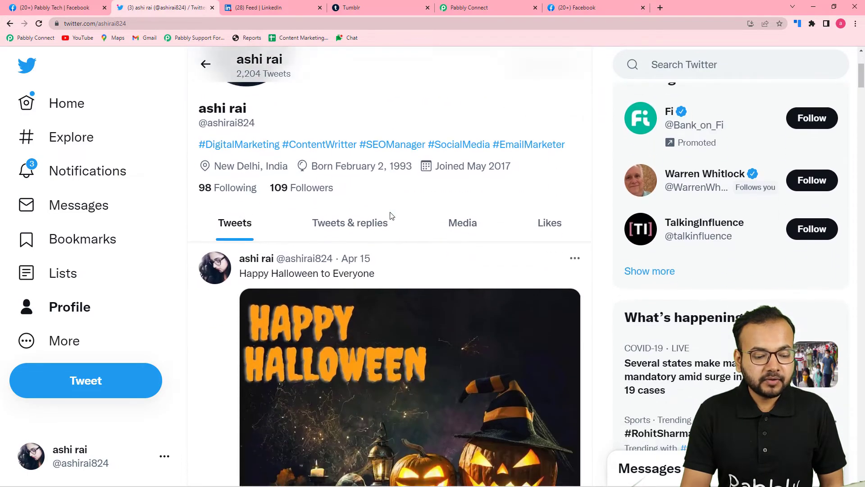
Switch to Pabbly Connect, save the Twitter step with a test request and look through the response received.
{"action": "left_click", "coordinate": [504, 6]}
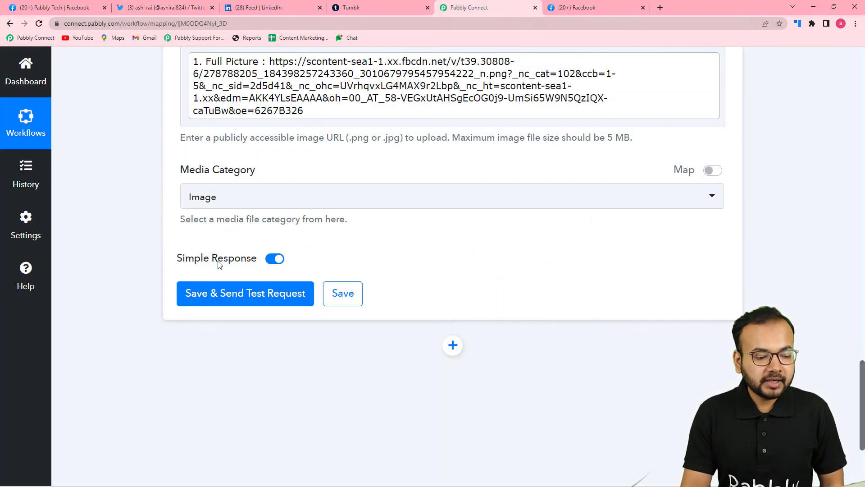
{"action": "left_click", "coordinate": [239, 293]}
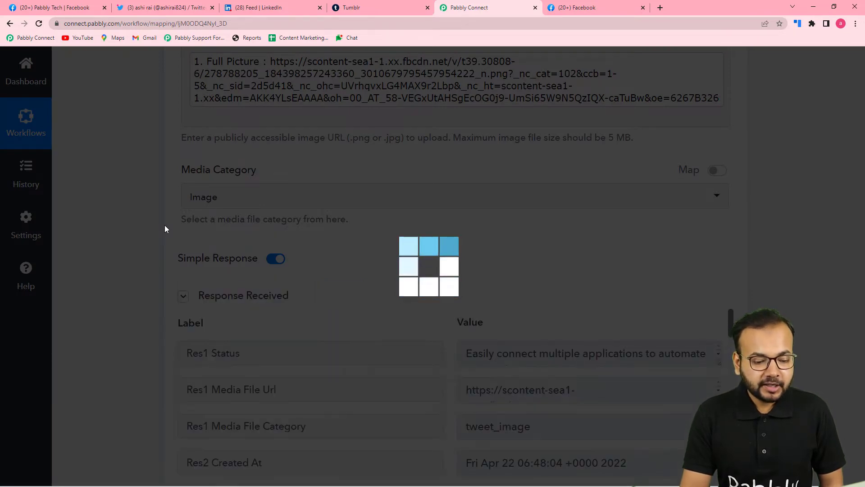
{"action": "scroll", "coordinate": [164, 229], "scroll_direction": "down", "scroll_amount": 4}
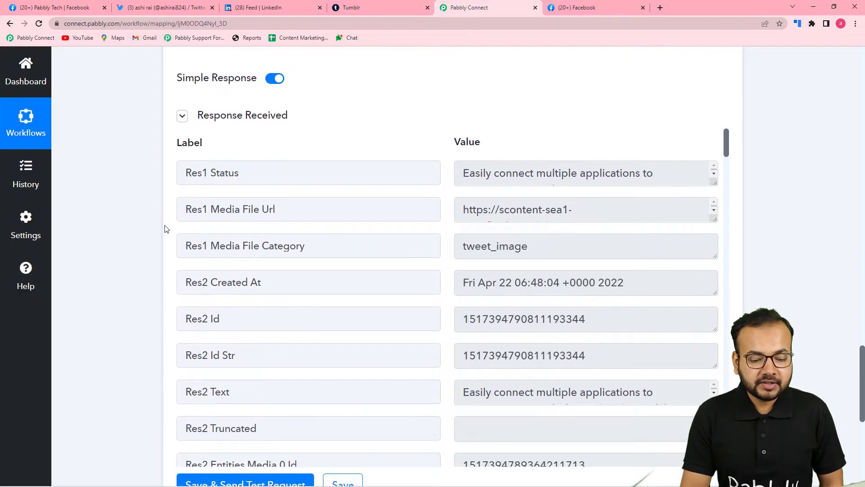
{"action": "scroll", "coordinate": [164, 228], "scroll_direction": "down", "scroll_amount": 1}
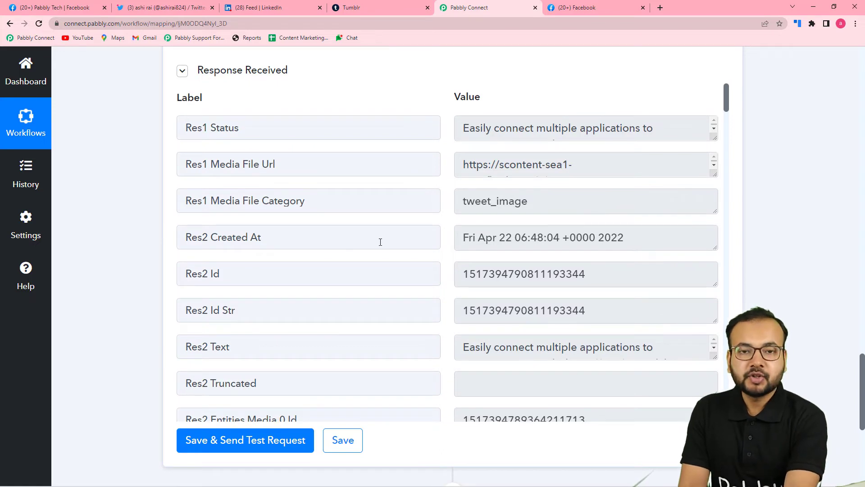
Switch to Twitter, reload the profile page and check its latest tweet.
{"action": "left_click", "coordinate": [167, 12]}
{"action": "left_click", "coordinate": [38, 23]}
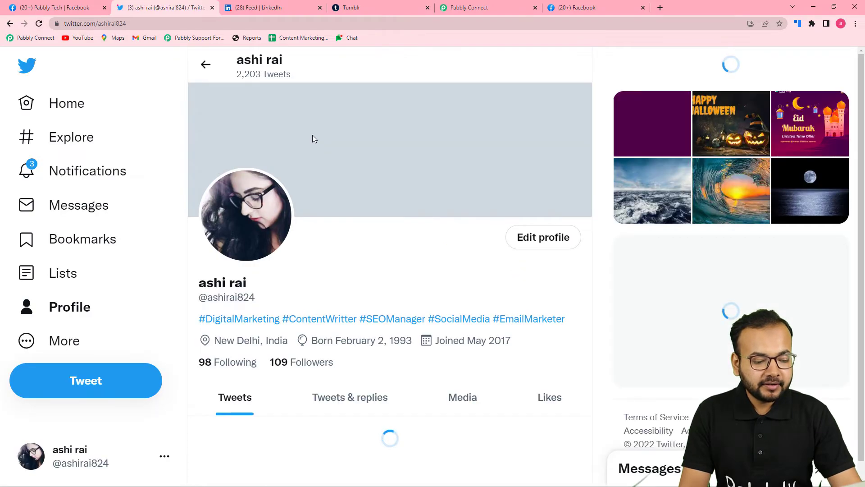
{"action": "scroll", "coordinate": [314, 137], "scroll_direction": "down", "scroll_amount": 4}
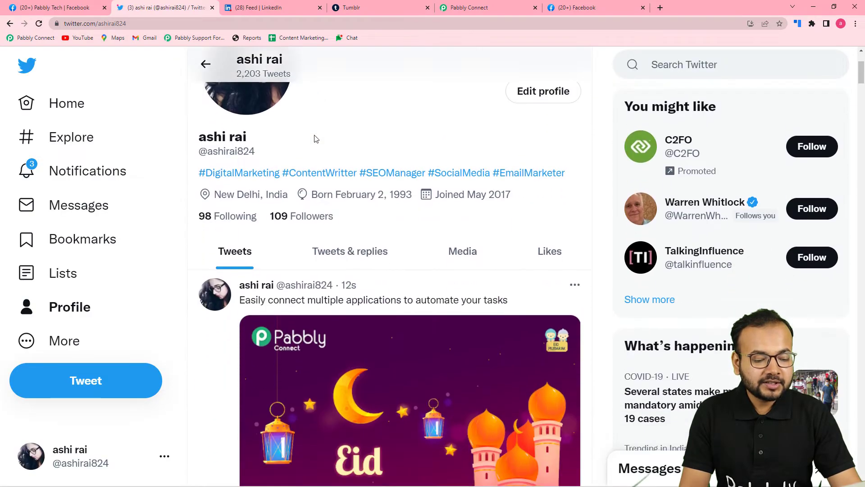
{"action": "scroll", "coordinate": [315, 138], "scroll_direction": "down", "scroll_amount": 3}
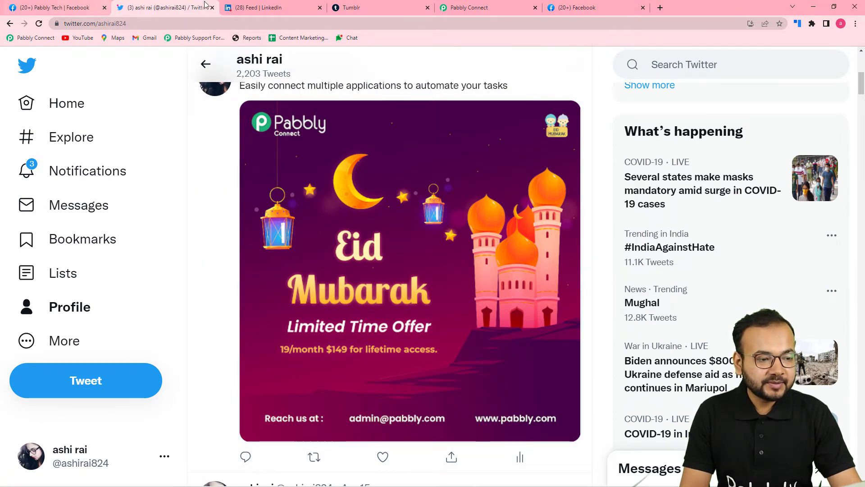
Compare the tweet's text and image with the original post on the Pabbly Tech Facebook page.
{"action": "left_click", "coordinate": [65, 8]}
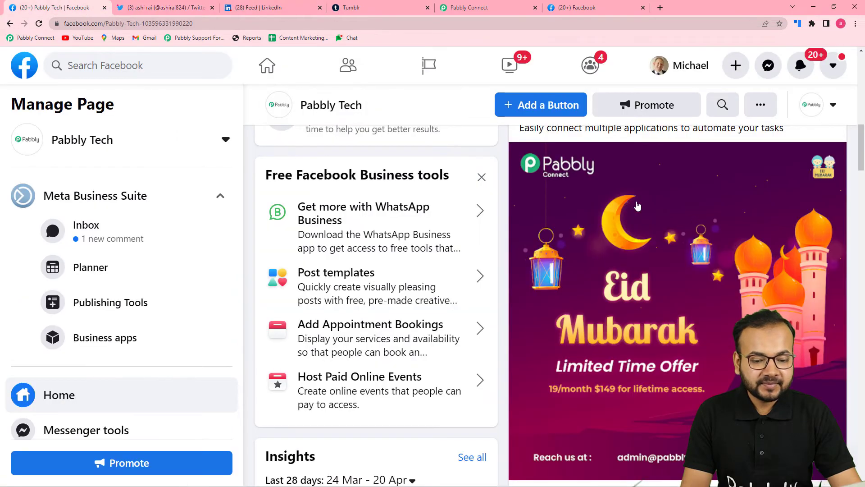
{"action": "left_click", "coordinate": [171, 7]}
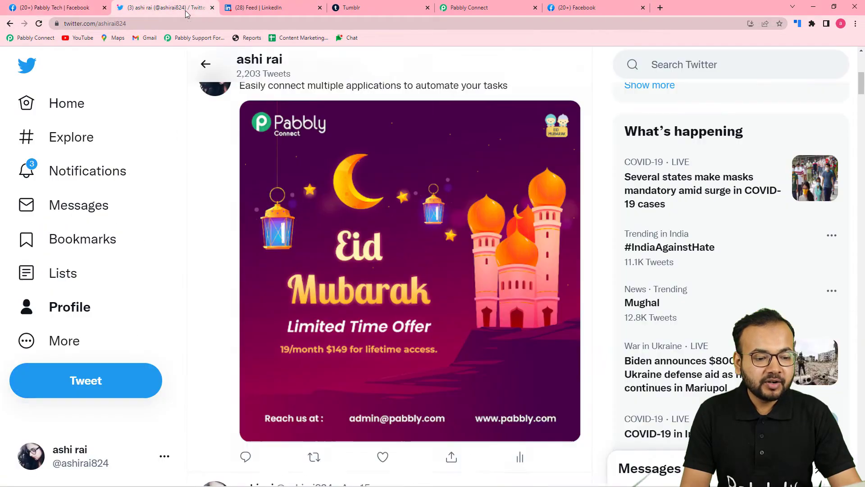
{"action": "scroll", "coordinate": [302, 198], "scroll_direction": "up", "scroll_amount": 1}
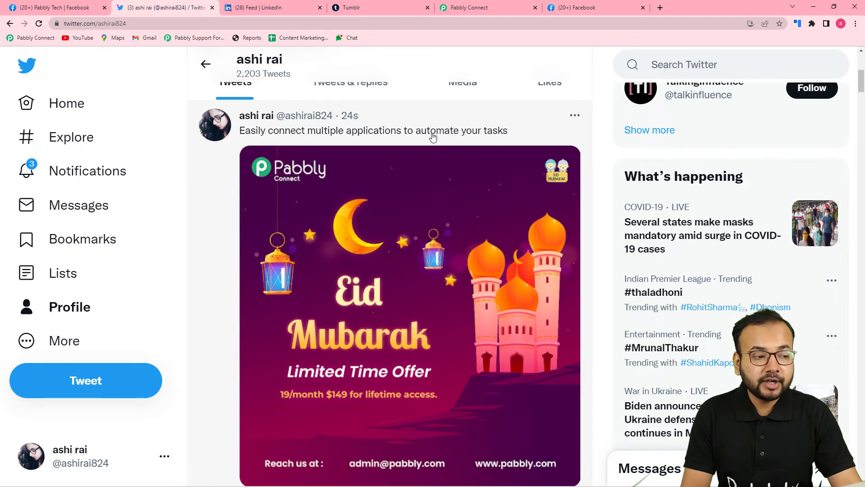
{"action": "left_click", "coordinate": [65, 7]}
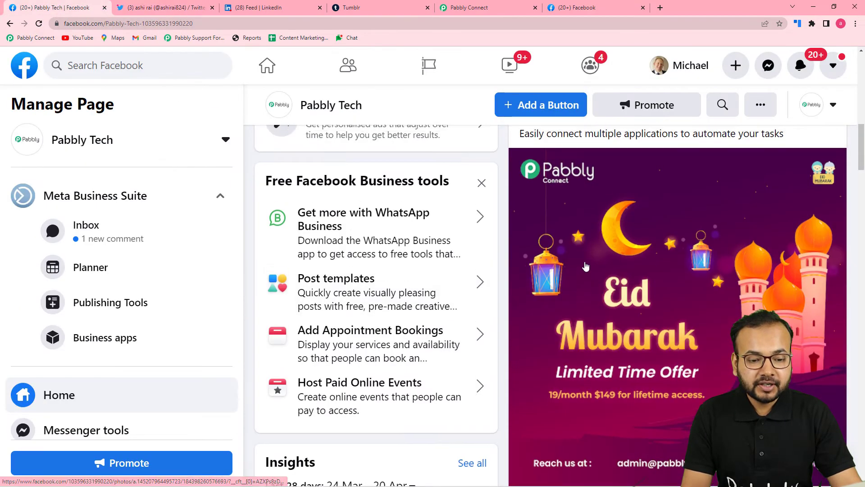
{"action": "scroll", "coordinate": [585, 266], "scroll_direction": "up", "scroll_amount": 2}
{"action": "left_click", "coordinate": [178, 8]}
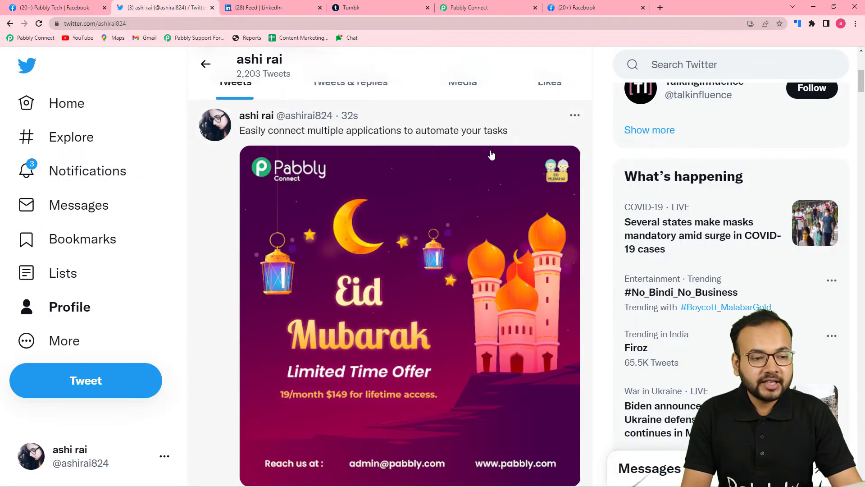
Switch to Pabbly Connect and add a new action step after the Twitter step with LinkedIn as its app.
{"action": "left_click", "coordinate": [466, 10]}
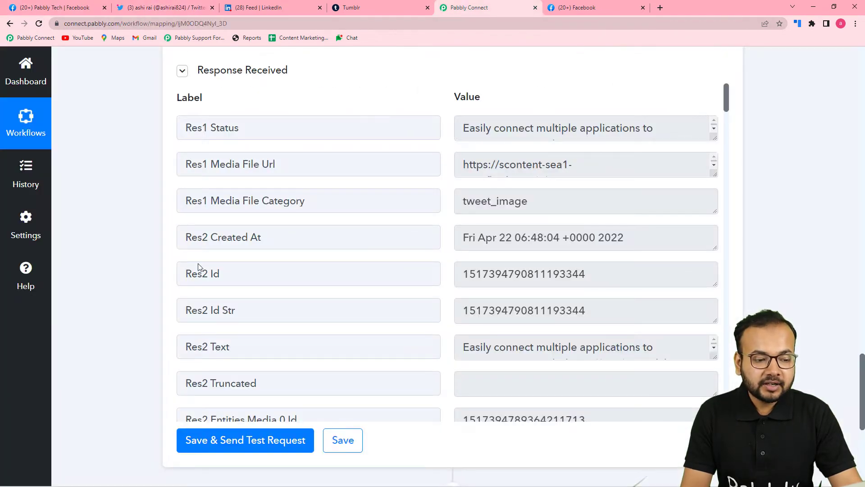
{"action": "scroll", "coordinate": [174, 282], "scroll_direction": "down", "scroll_amount": 3}
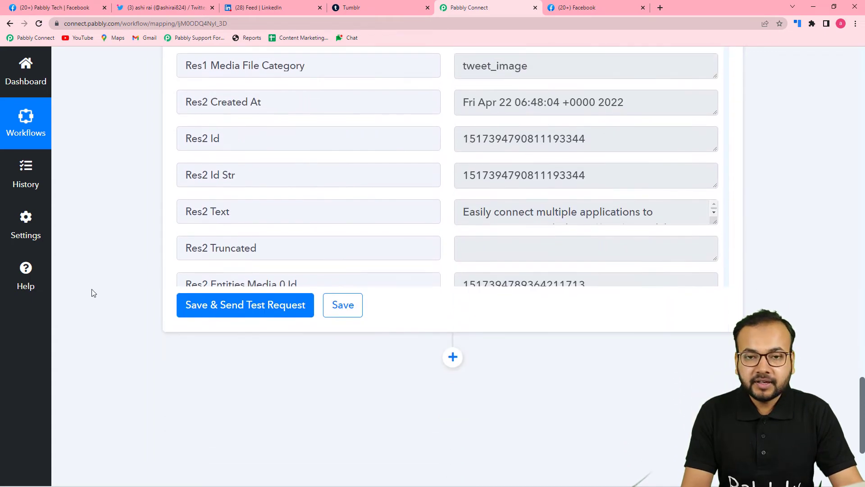
{"action": "scroll", "coordinate": [94, 294], "scroll_direction": "down", "scroll_amount": 3}
{"action": "scroll", "coordinate": [94, 294], "scroll_direction": "down", "scroll_amount": 1}
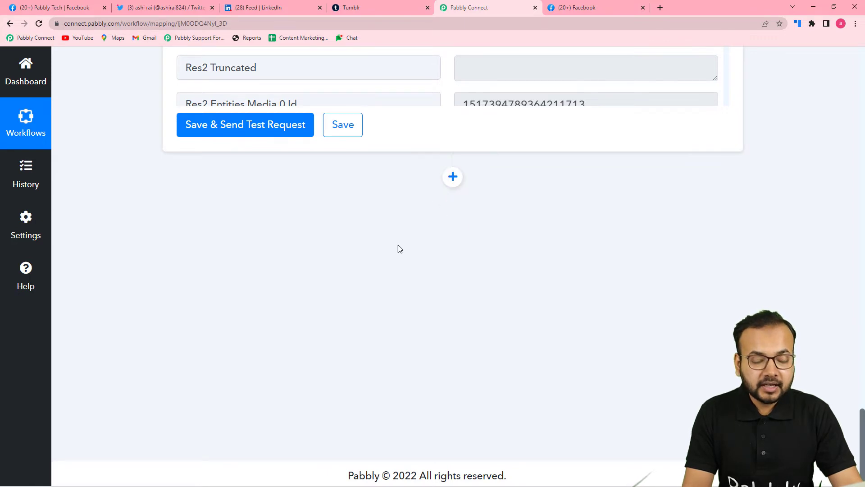
{"action": "left_click", "coordinate": [453, 177]}
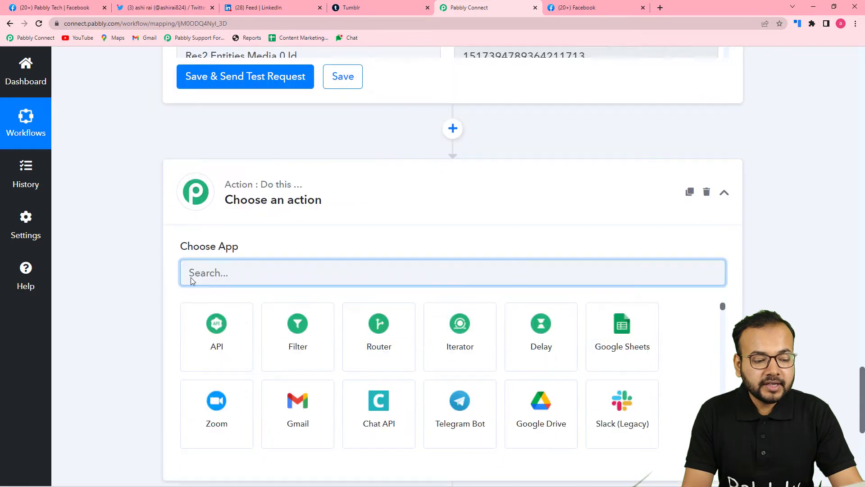
{"action": "type", "text": "link"}
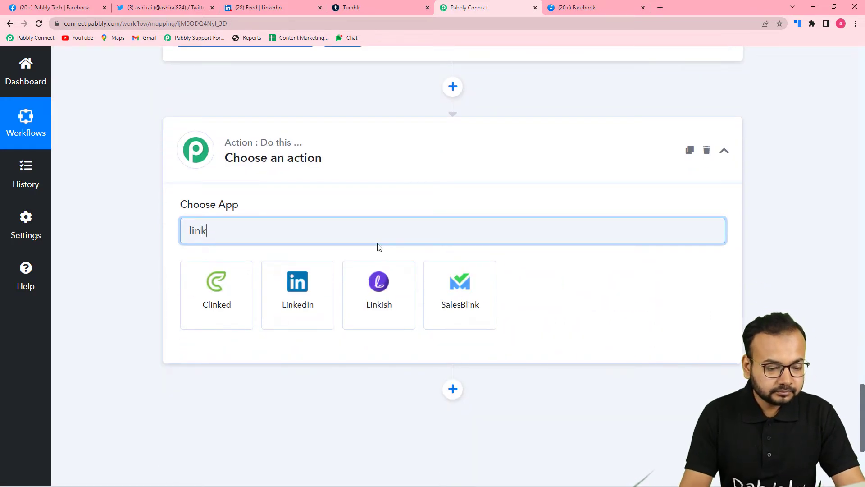
{"action": "left_click", "coordinate": [302, 303]}
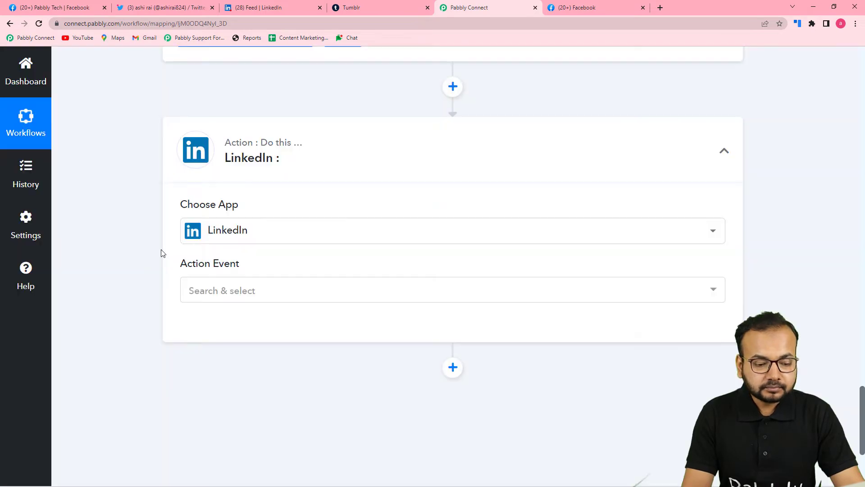
Set the LinkedIn step's action event to Share an Article or URL.
{"action": "scroll", "coordinate": [212, 225], "scroll_direction": "down", "scroll_amount": 2}
{"action": "left_click", "coordinate": [265, 197]}
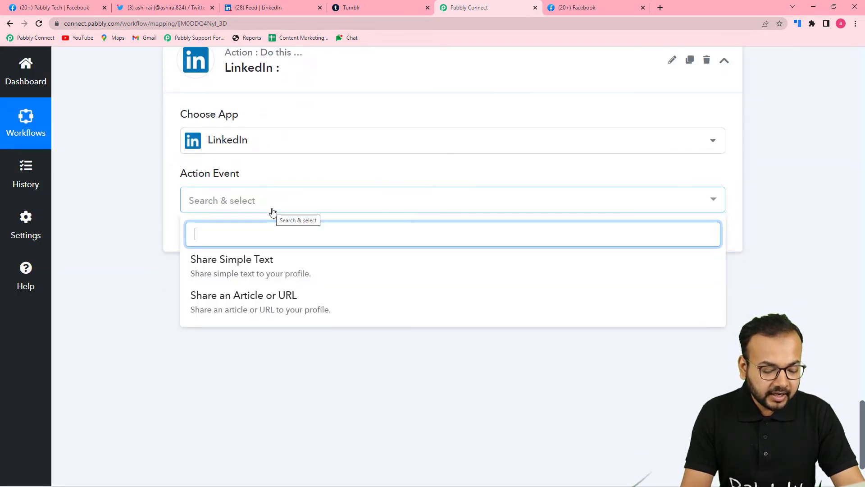
{"action": "left_click", "coordinate": [230, 311]}
Add a new LinkedIn connection for the step and start its account authorization.
{"action": "left_click", "coordinate": [211, 238]}
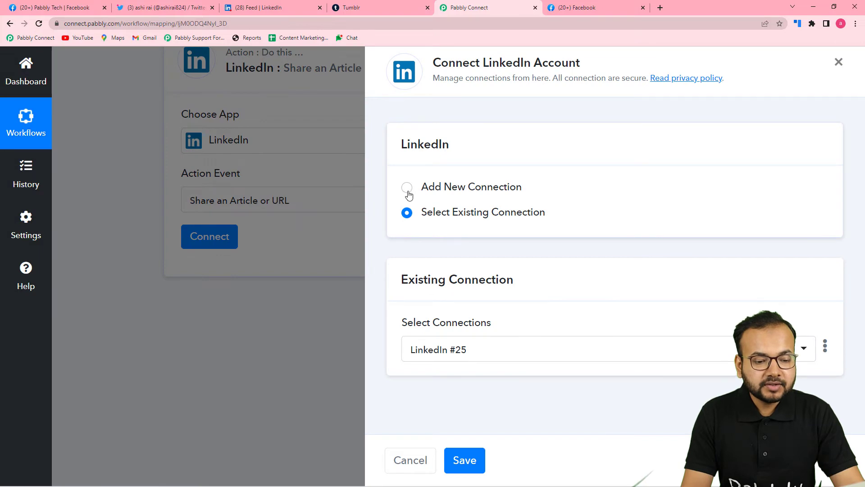
{"action": "left_click", "coordinate": [408, 189]}
{"action": "left_click", "coordinate": [434, 337]}
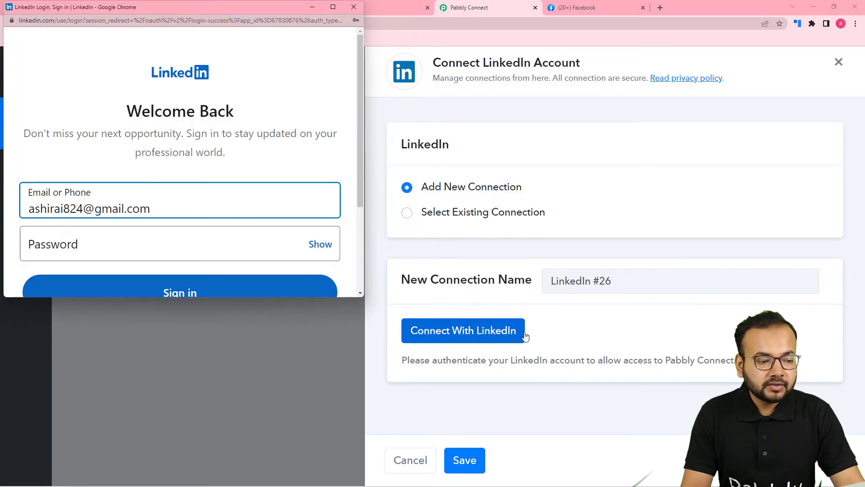
Enter the LinkedIn account's password and sign in to authorize the connection.
{"action": "scroll", "coordinate": [282, 224], "scroll_direction": "down", "scroll_amount": 2}
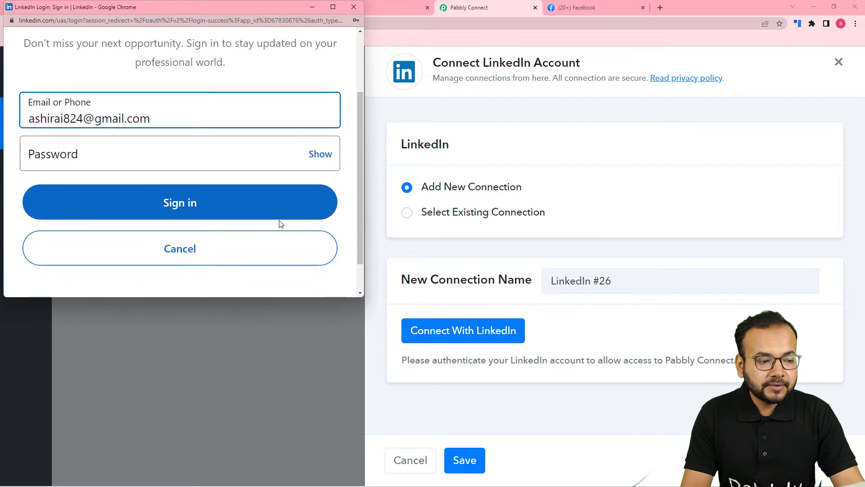
{"action": "scroll", "coordinate": [257, 242], "scroll_direction": "up", "scroll_amount": 2}
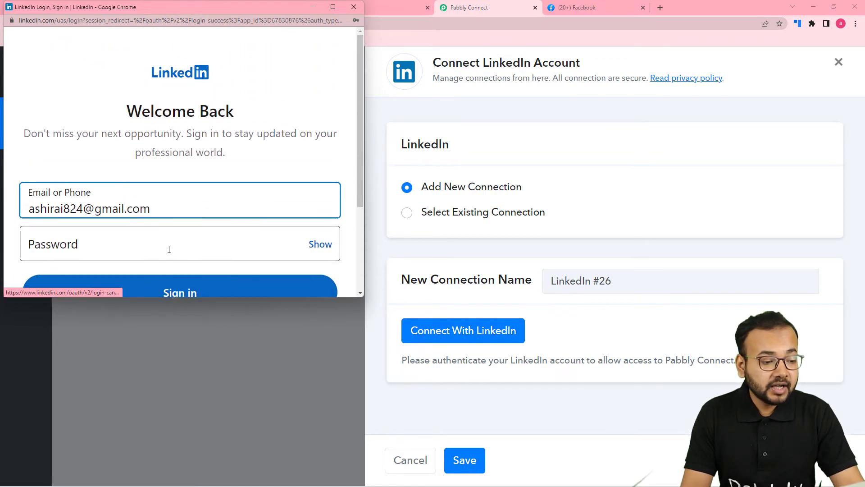
{"action": "scroll", "coordinate": [169, 250], "scroll_direction": "down", "scroll_amount": 1}
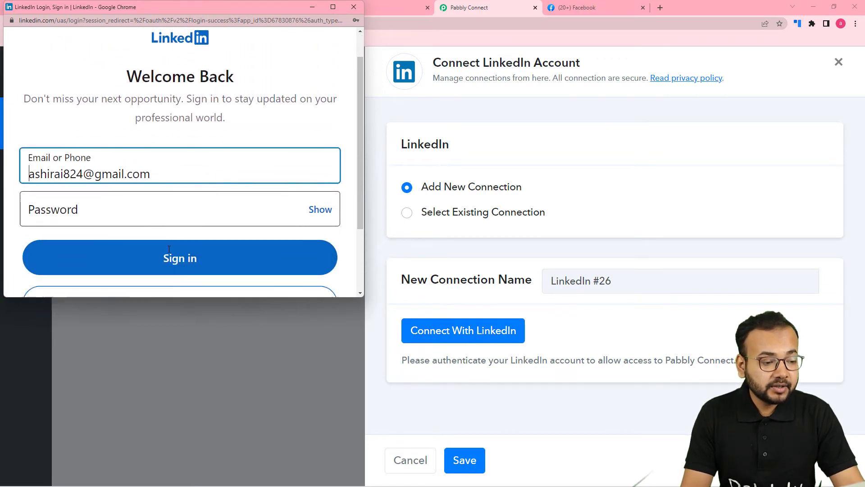
{"action": "left_click", "coordinate": [140, 206]}
{"action": "left_click", "coordinate": [78, 240]}
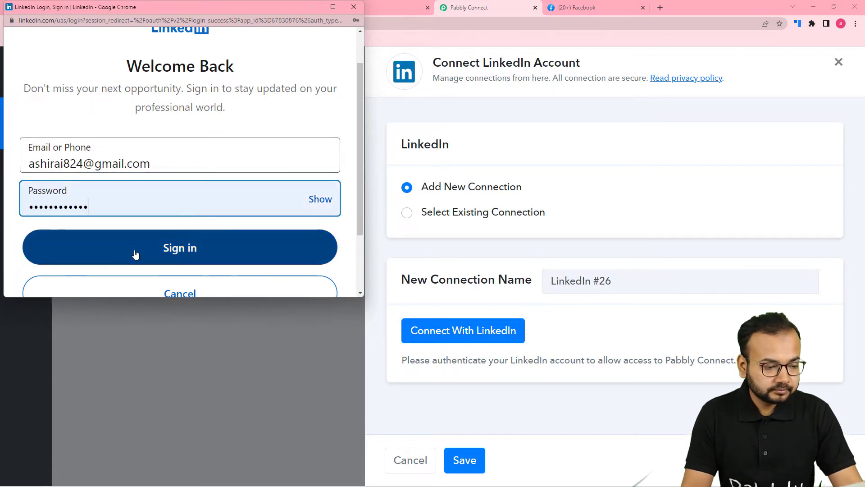
{"action": "left_click", "coordinate": [135, 255]}
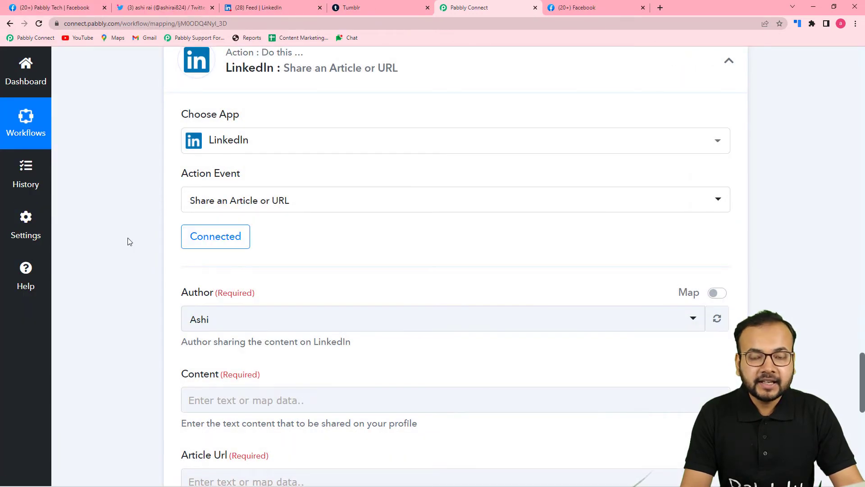
Check the signed-in account on LinkedIn, then select that account's owner as Author in the Pabbly Connect LinkedIn step.
{"action": "scroll", "coordinate": [128, 242], "scroll_direction": "down", "scroll_amount": 2}
{"action": "scroll", "coordinate": [128, 242], "scroll_direction": "down", "scroll_amount": 2}
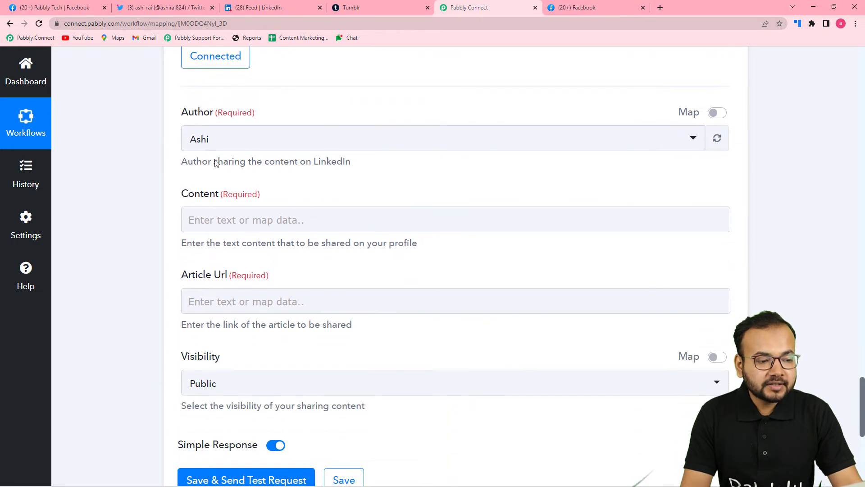
{"action": "left_click", "coordinate": [254, 7]}
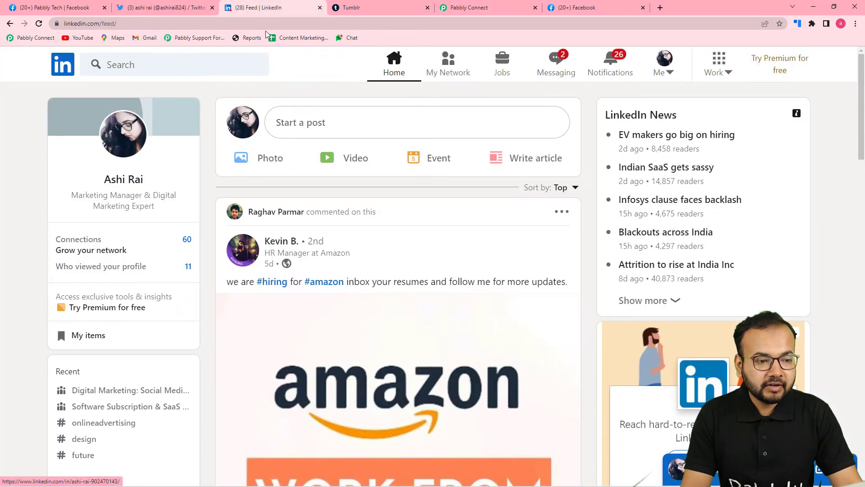
{"action": "left_click", "coordinate": [468, 7]}
{"action": "left_click", "coordinate": [246, 149]}
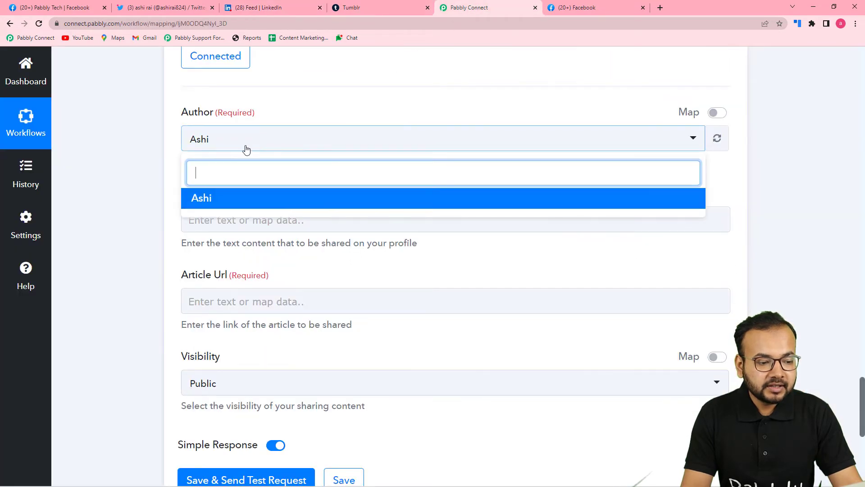
{"action": "left_click", "coordinate": [218, 198]}
Map the LinkedIn step's Content to the Message value from the Facebook Pages: New Post step.
{"action": "scroll", "coordinate": [151, 184], "scroll_direction": "down", "scroll_amount": 2}
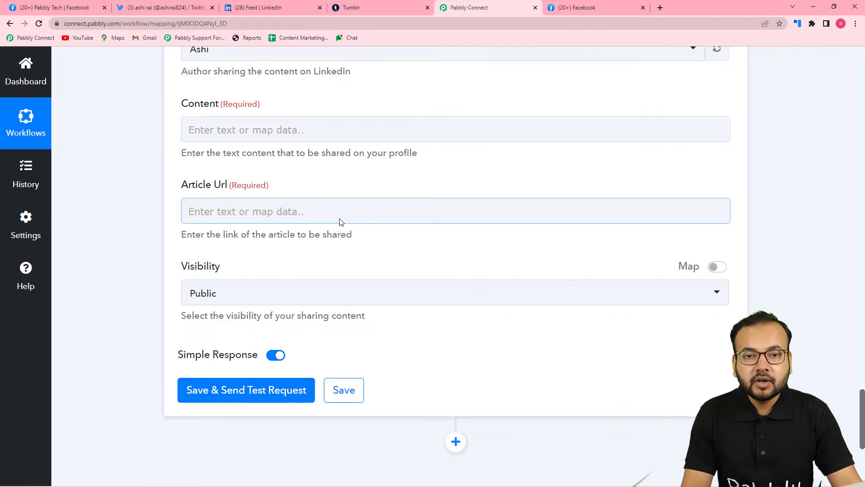
{"action": "left_click", "coordinate": [323, 125]}
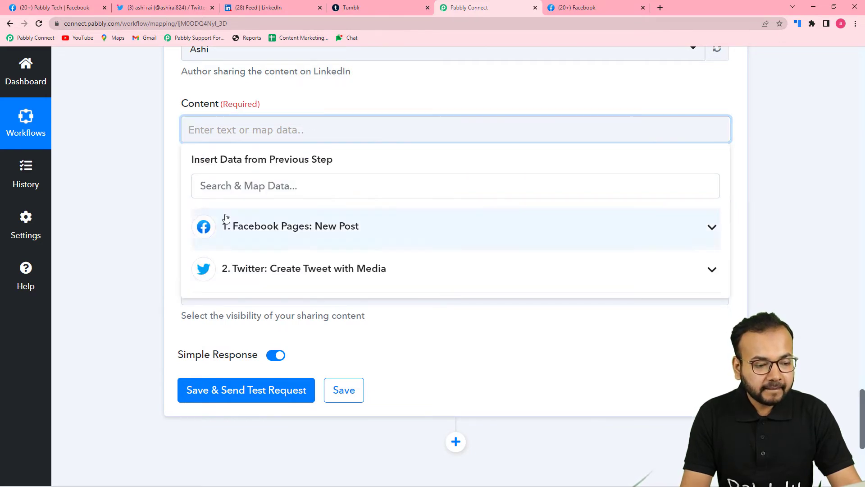
{"action": "left_click", "coordinate": [314, 226]}
{"action": "scroll", "coordinate": [315, 315], "scroll_direction": "down", "scroll_amount": 5}
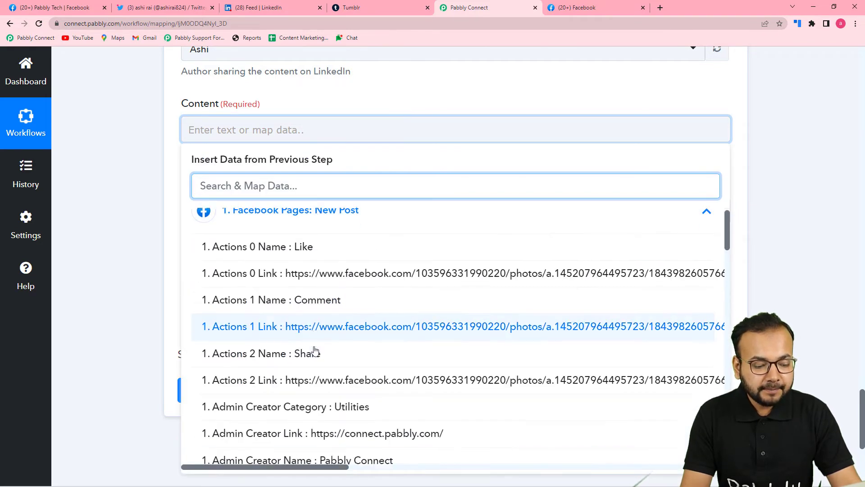
{"action": "scroll", "coordinate": [315, 351], "scroll_direction": "down", "scroll_amount": 6}
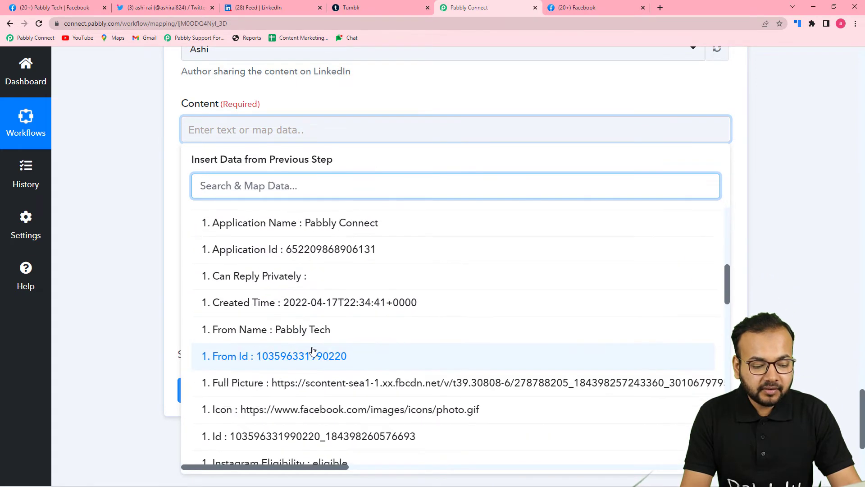
{"action": "scroll", "coordinate": [314, 351], "scroll_direction": "down", "scroll_amount": 2}
{"action": "scroll", "coordinate": [314, 351], "scroll_direction": "up", "scroll_amount": 10}
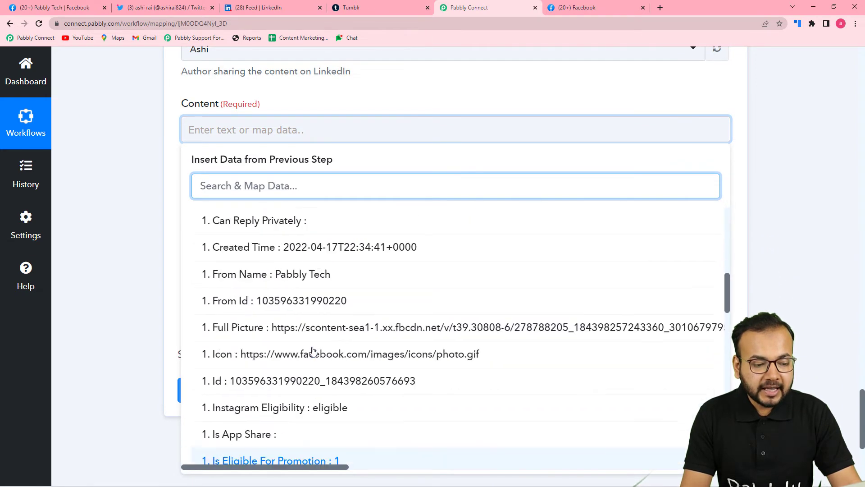
{"action": "scroll", "coordinate": [314, 351], "scroll_direction": "up", "scroll_amount": 2}
{"action": "scroll", "coordinate": [314, 351], "scroll_direction": "down", "scroll_amount": 6}
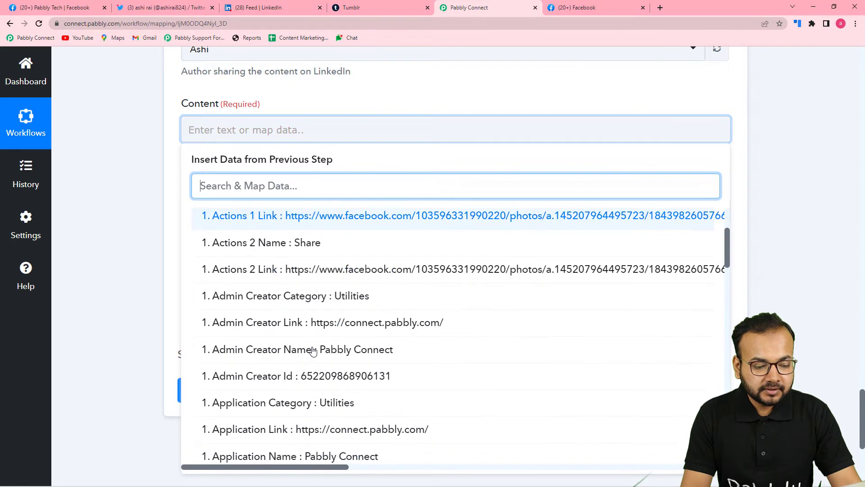
{"action": "scroll", "coordinate": [313, 350], "scroll_direction": "down", "scroll_amount": 8}
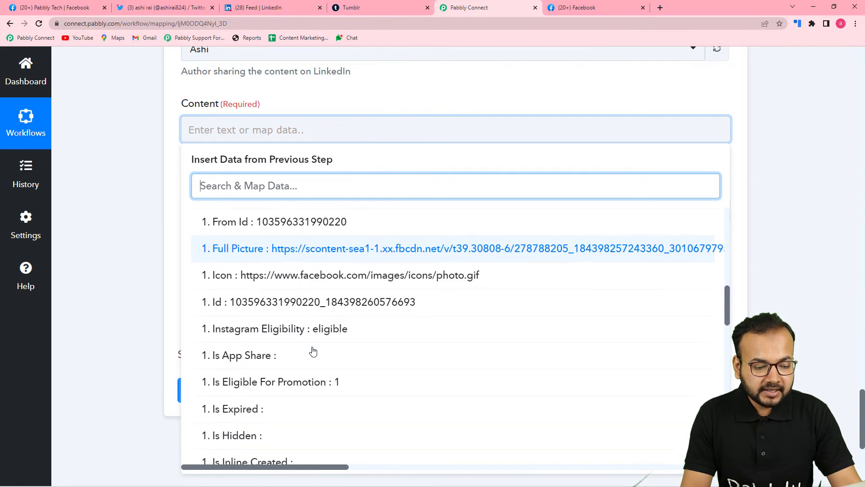
{"action": "scroll", "coordinate": [313, 351], "scroll_direction": "down", "scroll_amount": 2}
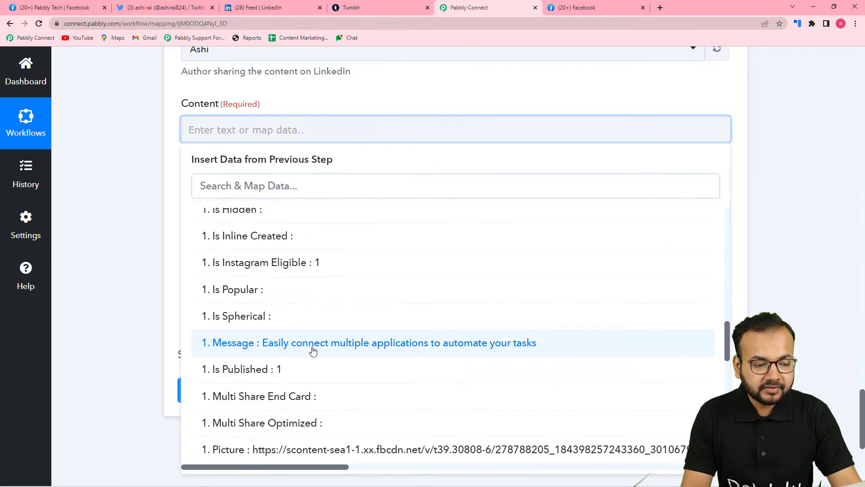
{"action": "left_click", "coordinate": [313, 350]}
{"action": "left_click", "coordinate": [171, 156]}
Map the LinkedIn step's Article Url to the Actions 0 Link value from the Facebook Pages: New Post step.
{"action": "scroll", "coordinate": [142, 176], "scroll_direction": "down", "scroll_amount": 3}
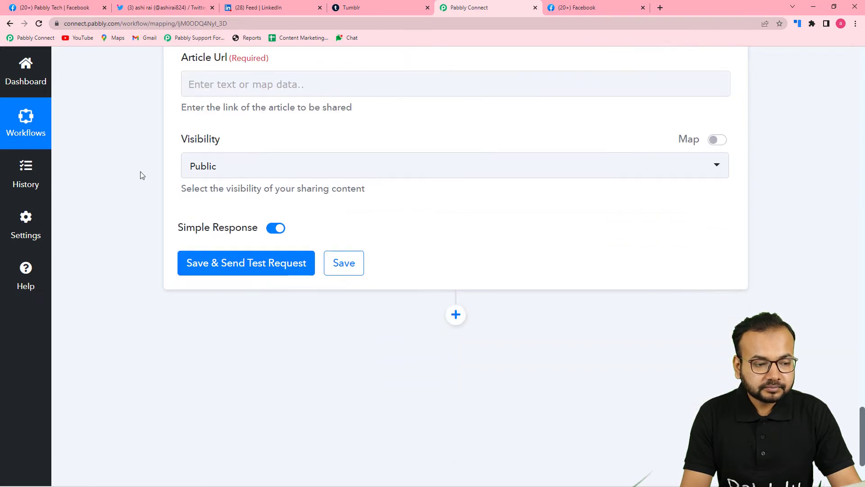
{"action": "left_click", "coordinate": [290, 84]}
{"action": "left_click", "coordinate": [289, 85]}
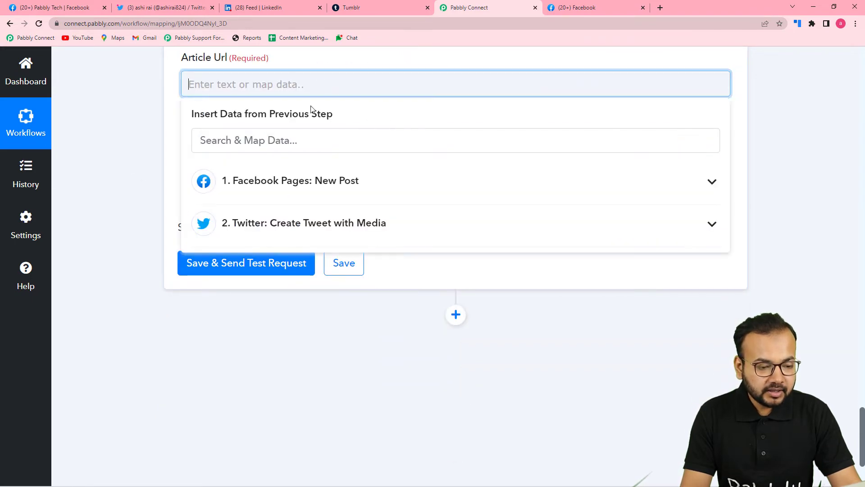
{"action": "left_click", "coordinate": [290, 193]}
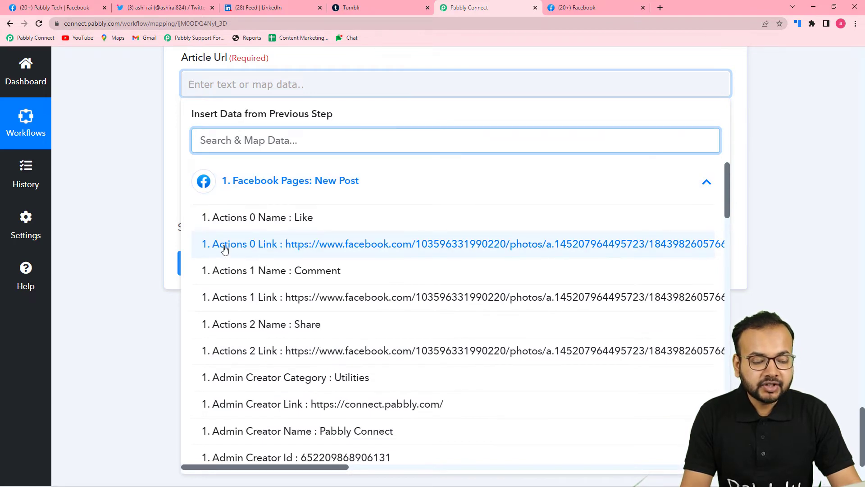
{"action": "left_click", "coordinate": [331, 244]}
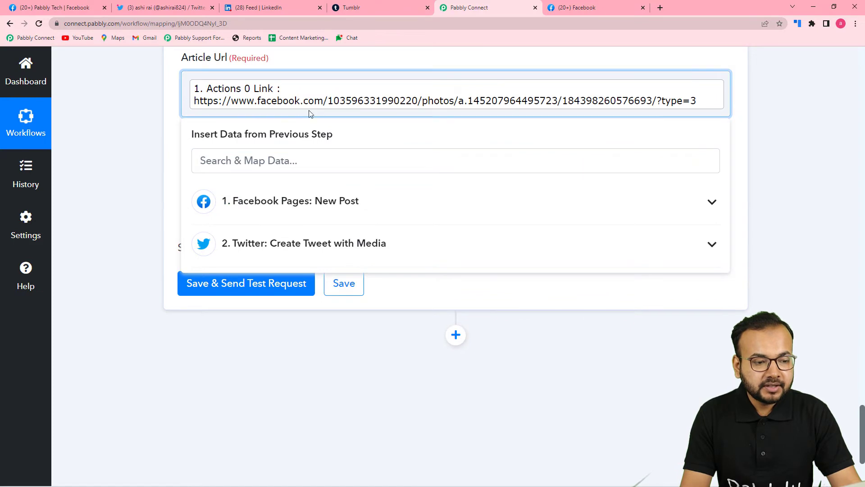
{"action": "left_click", "coordinate": [156, 118]}
Choose Public as the LinkedIn post's visibility, then save the step and send a test request.
{"action": "scroll", "coordinate": [156, 118], "scroll_direction": "down", "scroll_amount": 1}
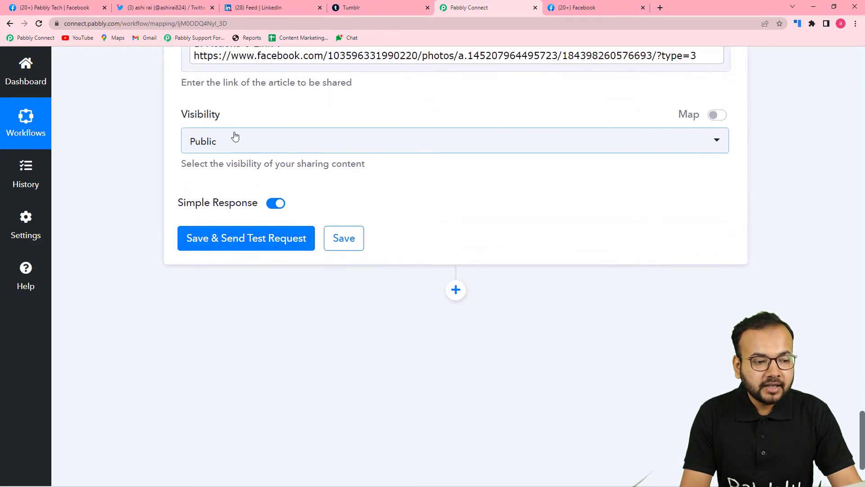
{"action": "left_click", "coordinate": [261, 148]}
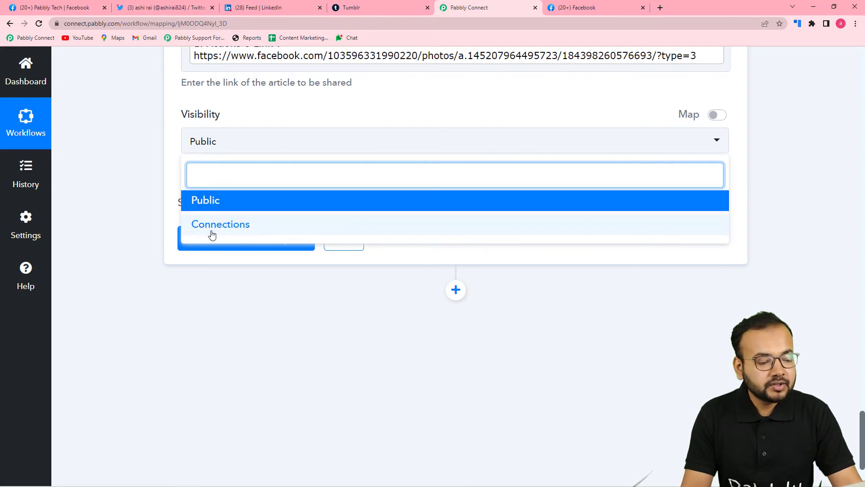
{"action": "left_click", "coordinate": [215, 202]}
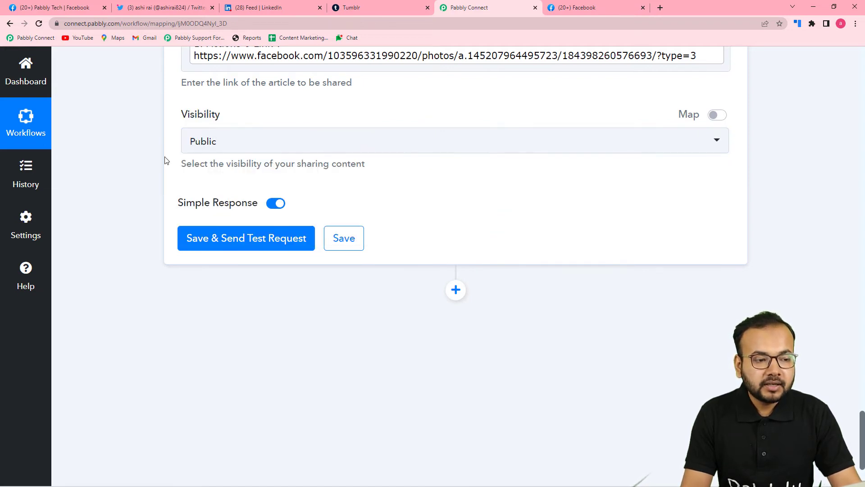
{"action": "left_click", "coordinate": [256, 7]}
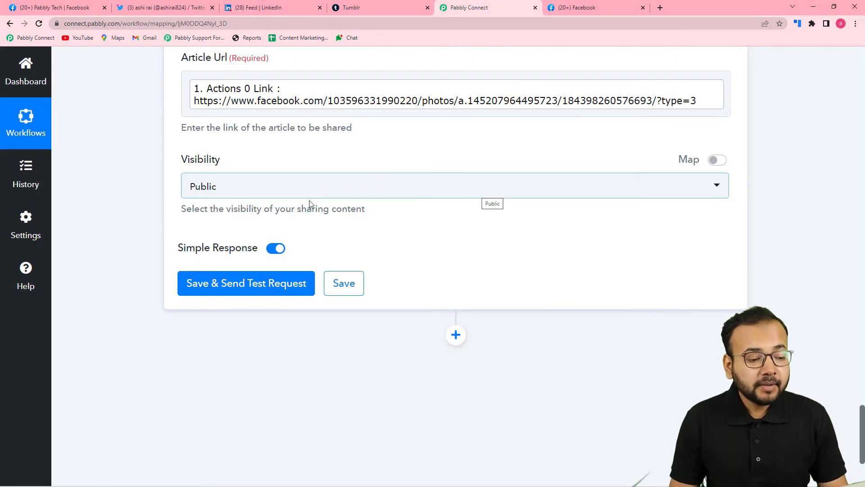
{"action": "left_click", "coordinate": [216, 294]}
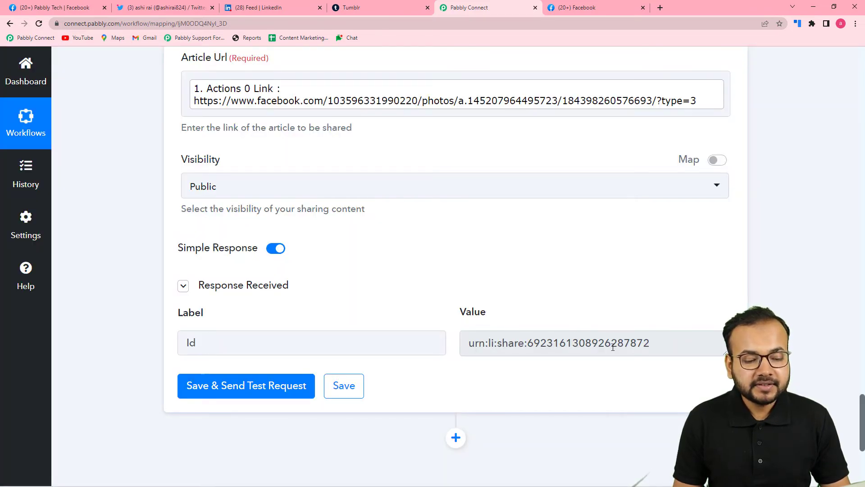
Check the test post in the LinkedIn account's recent activity and open the Facebook photo it links to.
{"action": "left_click", "coordinate": [269, 10]}
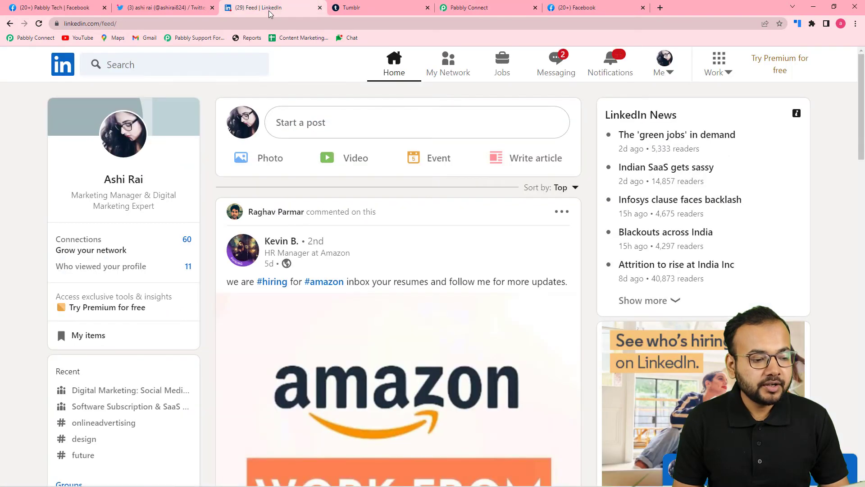
{"action": "left_click", "coordinate": [39, 24]}
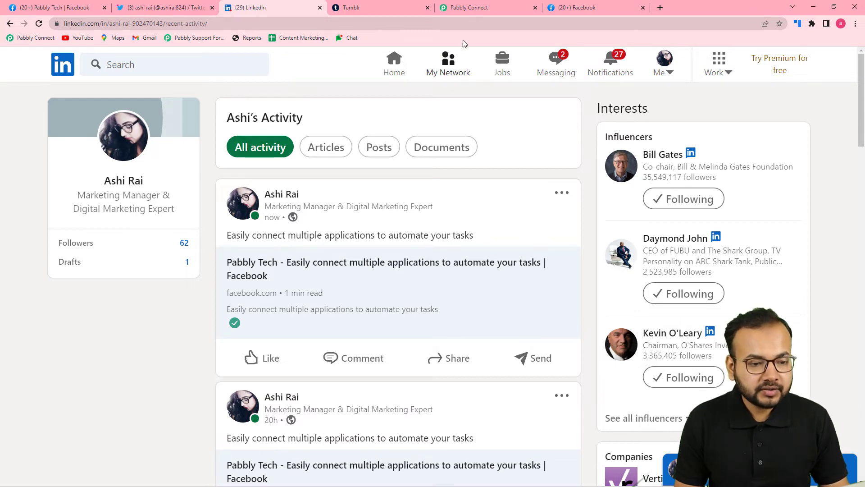
{"action": "left_click", "coordinate": [465, 10]}
{"action": "scroll", "coordinate": [295, 199], "scroll_direction": "up", "scroll_amount": 2}
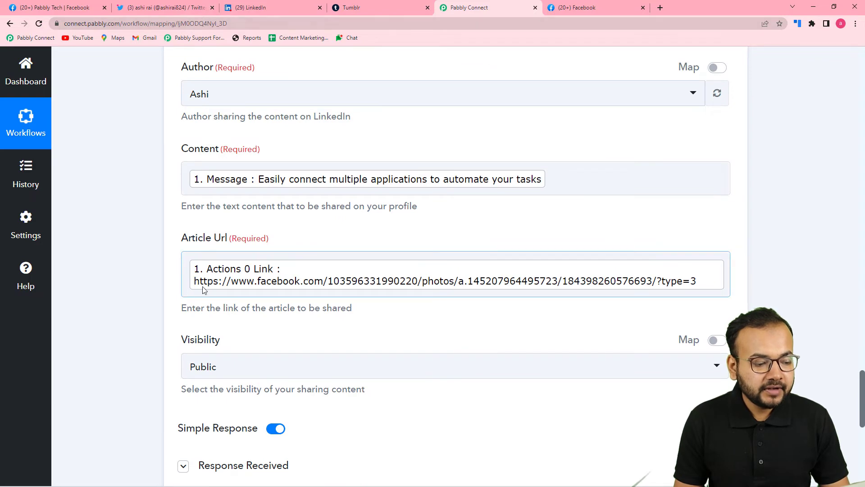
{"action": "left_click", "coordinate": [225, 8]}
{"action": "left_click", "coordinate": [276, 272]}
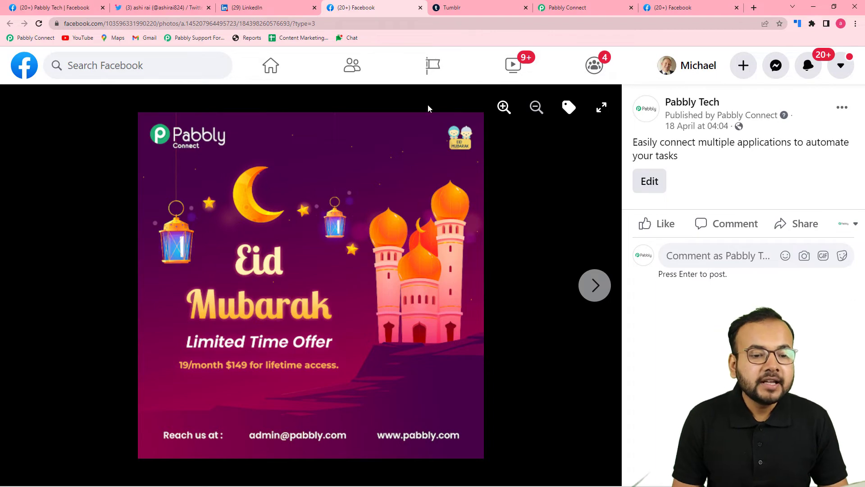
Back in Pabbly Connect, add a Tumblr action after the LinkedIn step with the action event Create Text Post.
{"action": "left_click", "coordinate": [567, 7]}
{"action": "scroll", "coordinate": [132, 263], "scroll_direction": "down", "scroll_amount": 10}
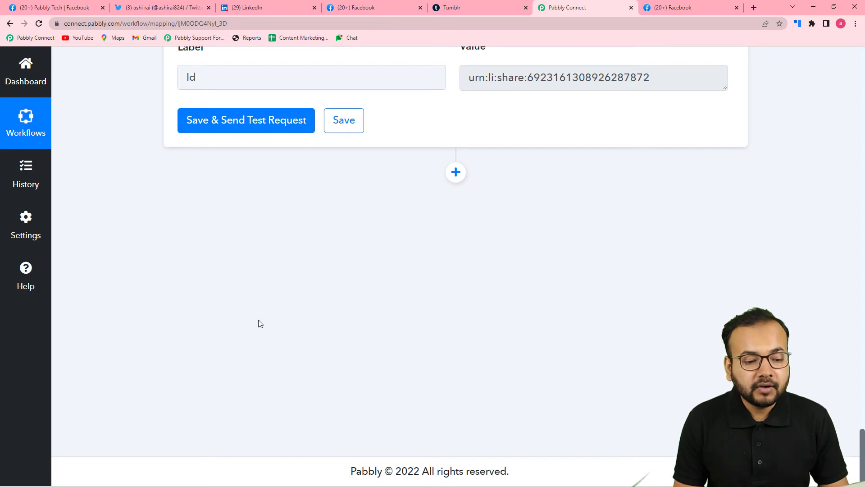
{"action": "left_click", "coordinate": [452, 176]}
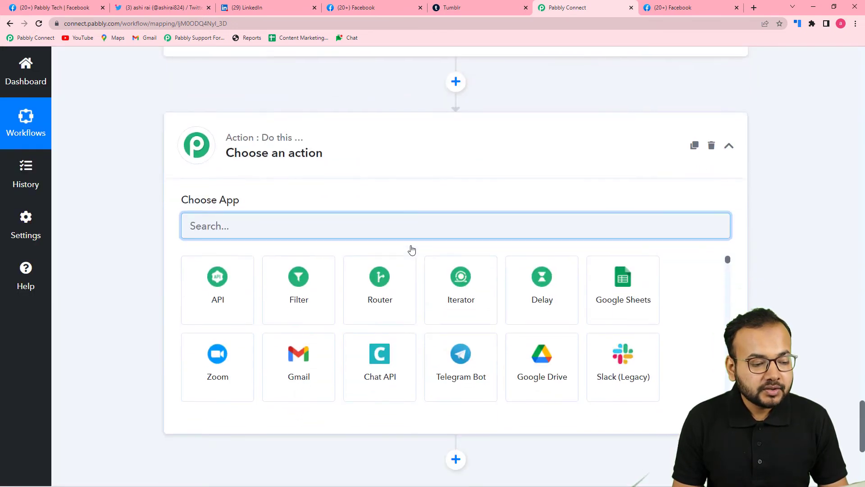
{"action": "type", "text": "tumblr"}
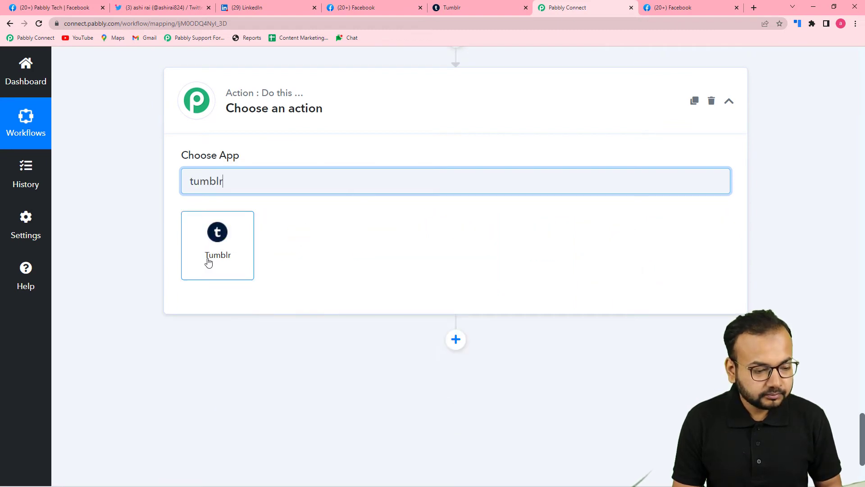
{"action": "left_click", "coordinate": [208, 262]}
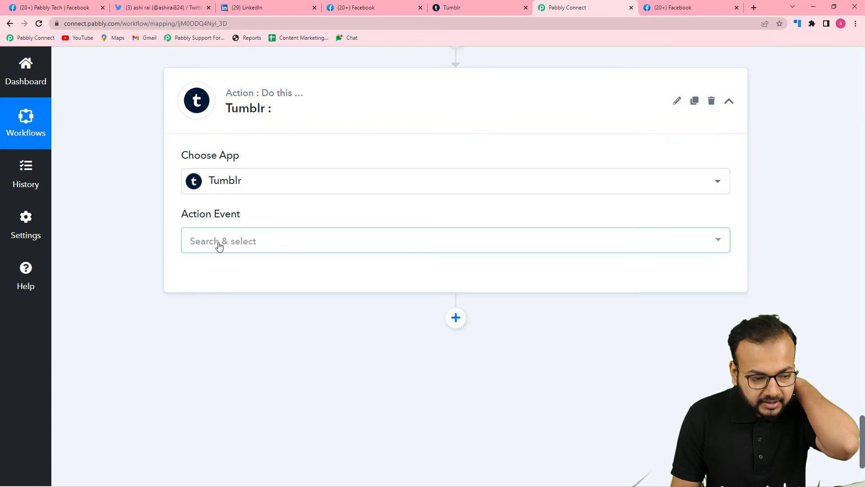
{"action": "left_click", "coordinate": [219, 245]}
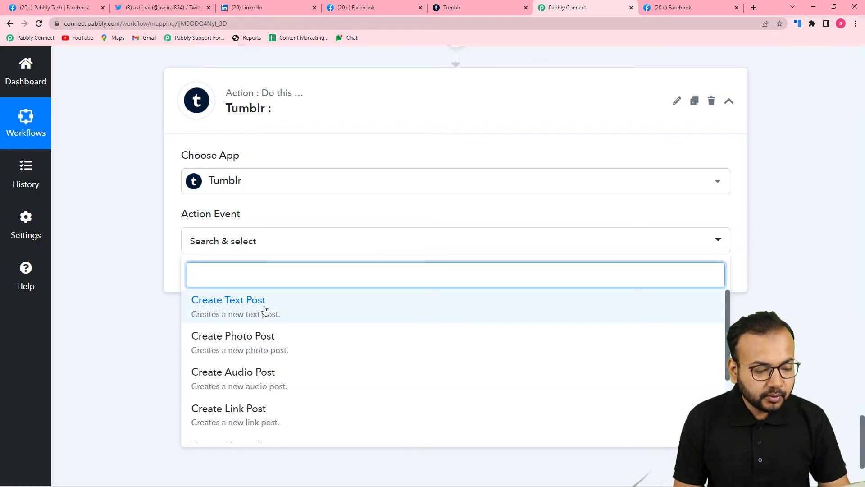
{"action": "left_click", "coordinate": [234, 310]}
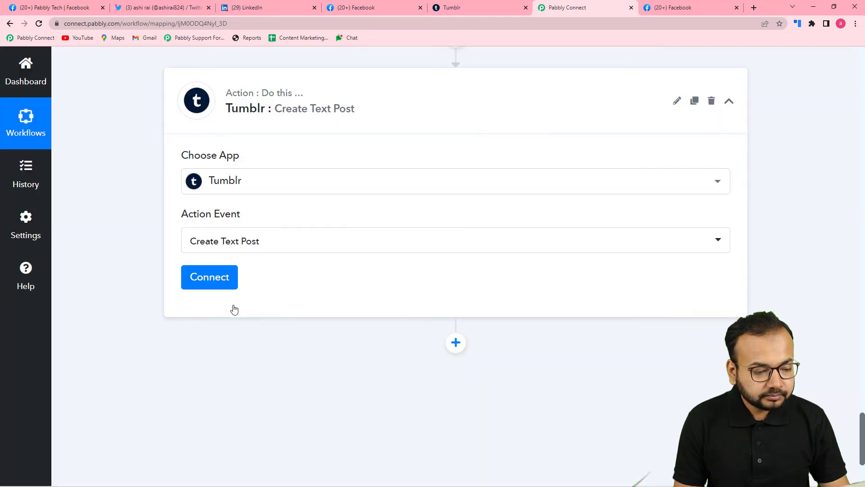
Add a new Tumblr connection for the step and allow Pabbly Connect read and write access to the account.
{"action": "left_click", "coordinate": [216, 282]}
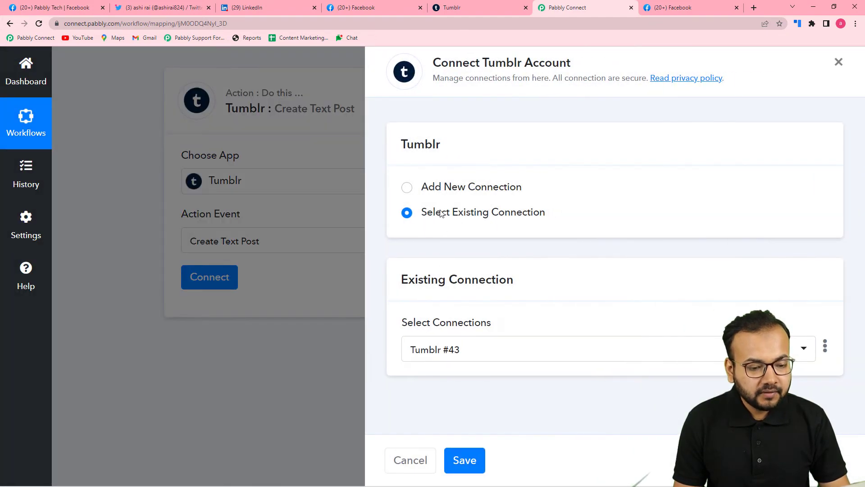
{"action": "left_click", "coordinate": [407, 188]}
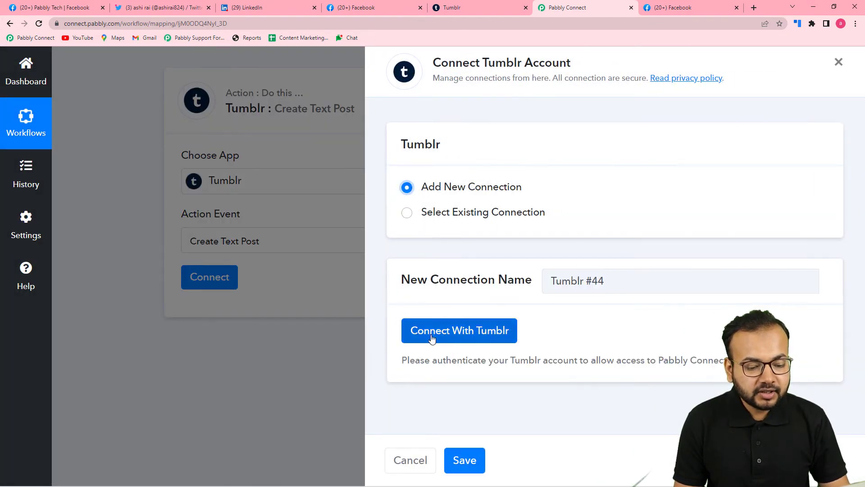
{"action": "left_click", "coordinate": [468, 334]}
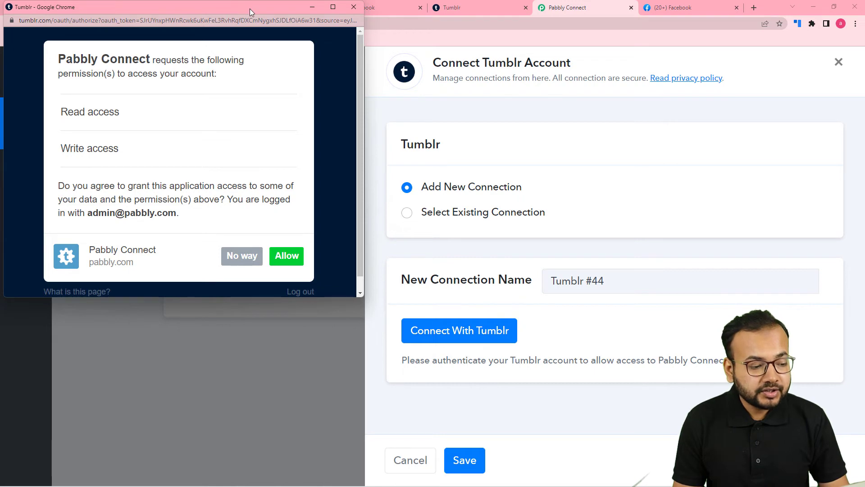
{"action": "left_click_drag", "start_coordinate": [242, 9], "coordinate": [426, 26]}
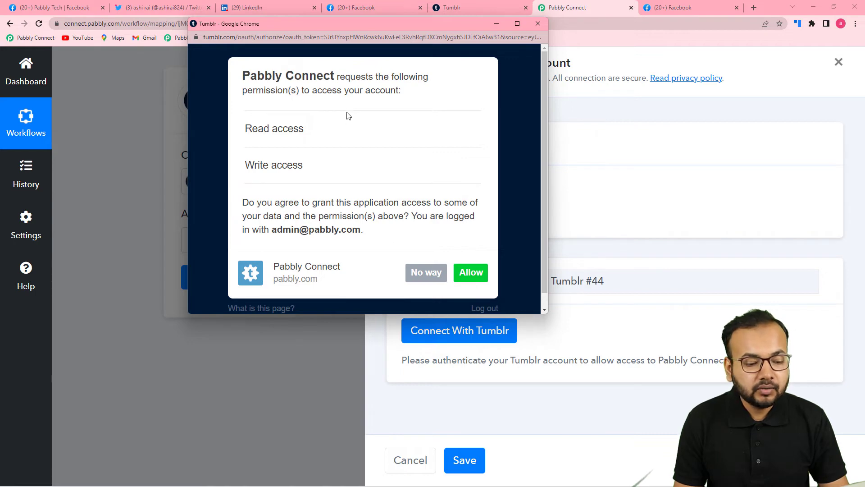
{"action": "left_click", "coordinate": [472, 281]}
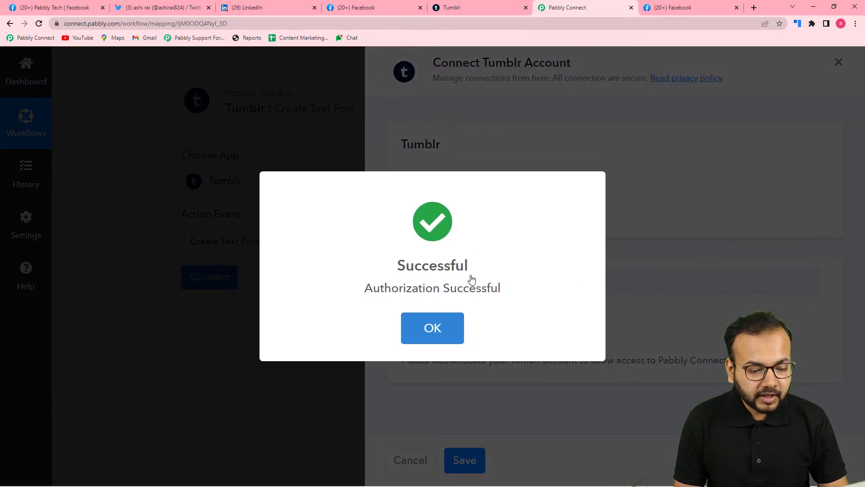
Check the blog page in Tumblr, return to Pabbly Connect and choose Pabbly as the blog for the post.
{"action": "scroll", "coordinate": [471, 279], "scroll_direction": "down", "scroll_amount": 2}
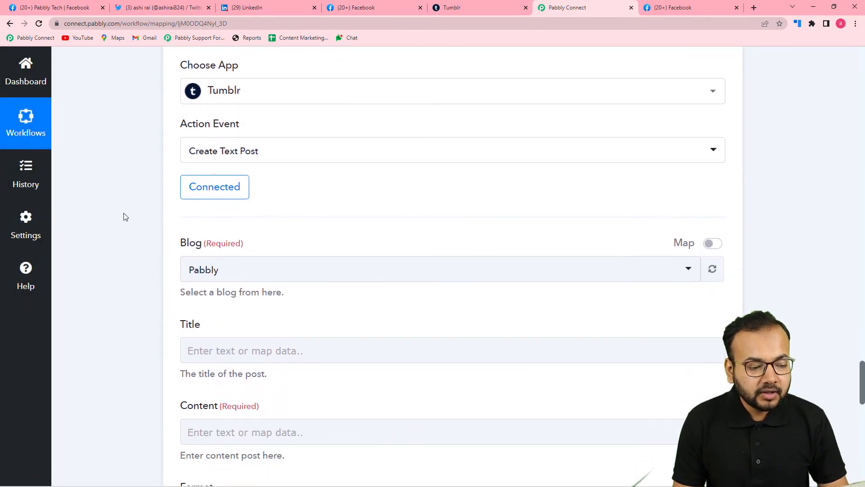
{"action": "scroll", "coordinate": [124, 214], "scroll_direction": "down", "scroll_amount": 2}
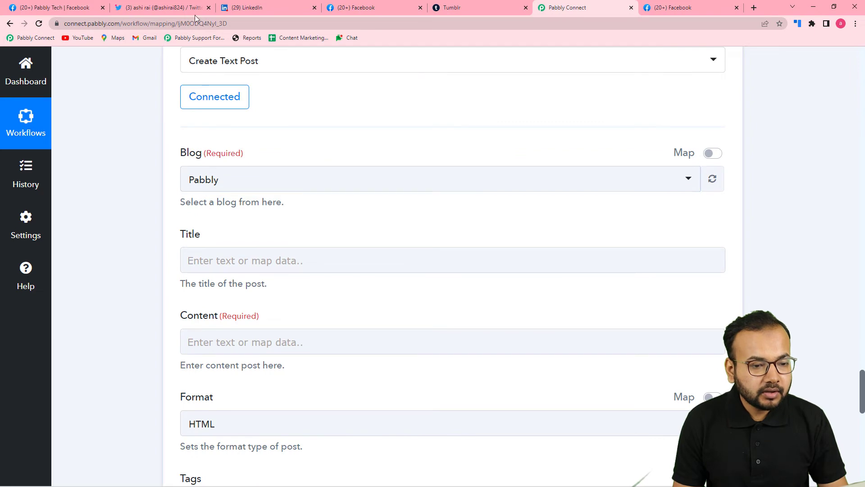
{"action": "left_click", "coordinate": [499, 12]}
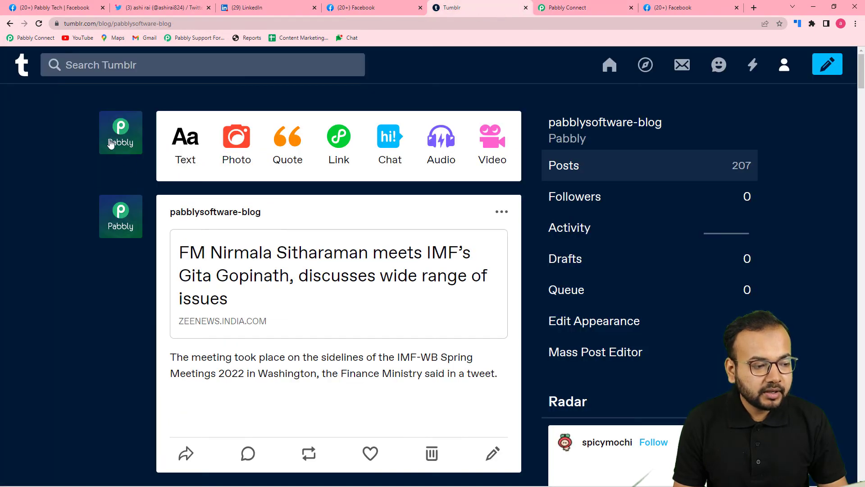
{"action": "left_click", "coordinate": [583, 6]}
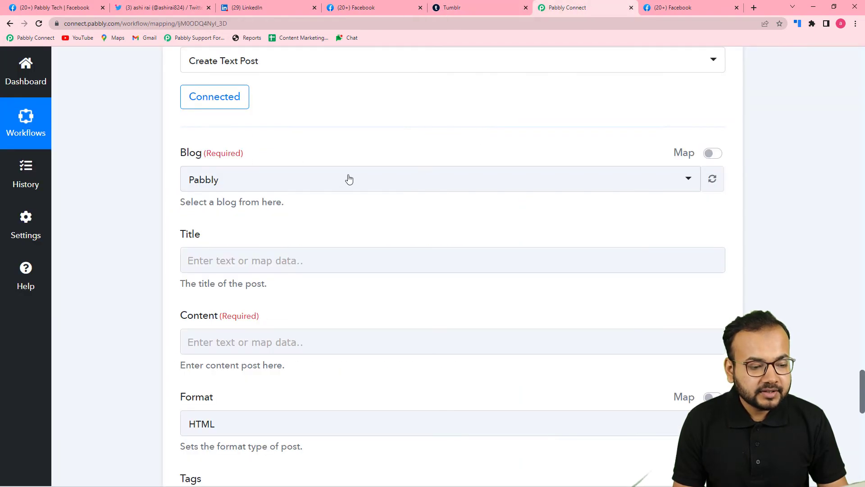
{"action": "left_click", "coordinate": [348, 180]}
{"action": "left_click", "coordinate": [234, 244]}
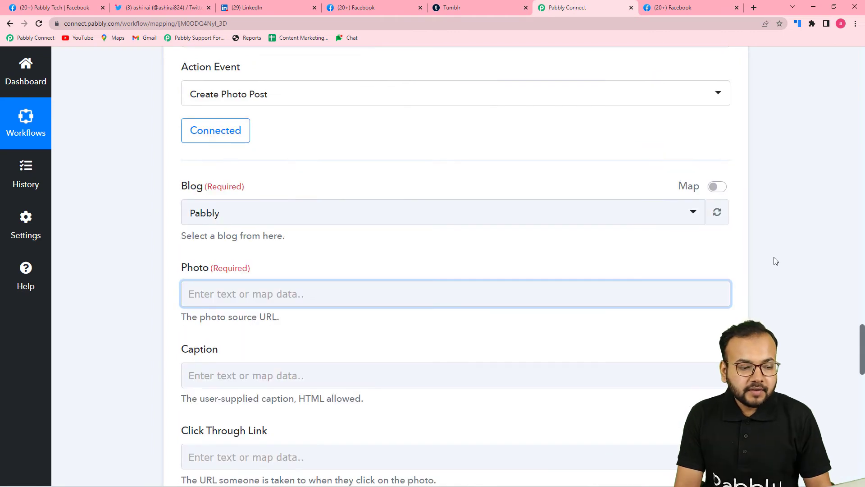
Examine the Create Photo Post settings of the Tumblr step, including the blog, photo, caption, click-through link and tags fields.
{"action": "scroll", "coordinate": [400, 317], "scroll_direction": "down", "scroll_amount": 2}
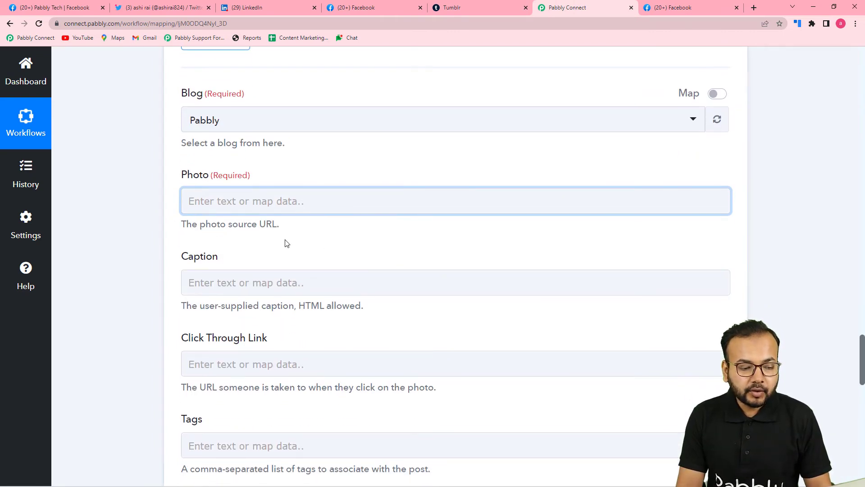
{"action": "scroll", "coordinate": [249, 230], "scroll_direction": "down", "scroll_amount": 3}
{"action": "scroll", "coordinate": [251, 233], "scroll_direction": "up", "scroll_amount": 7}
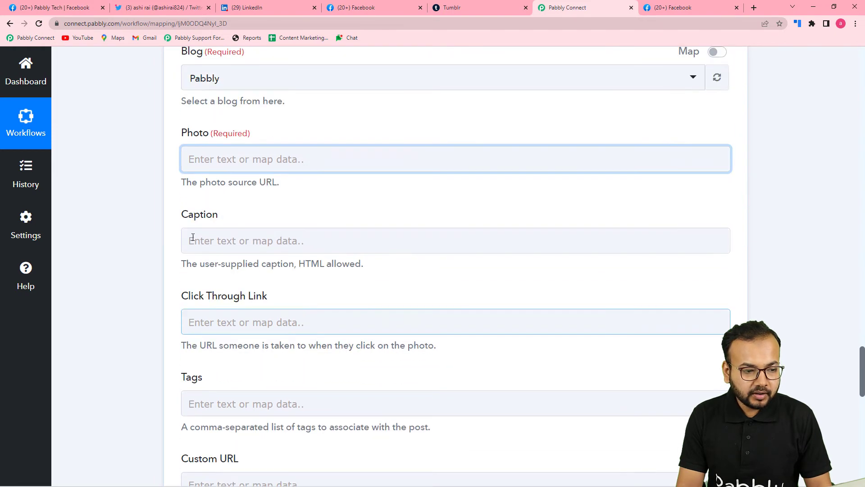
{"action": "scroll", "coordinate": [171, 250], "scroll_direction": "down", "scroll_amount": 1}
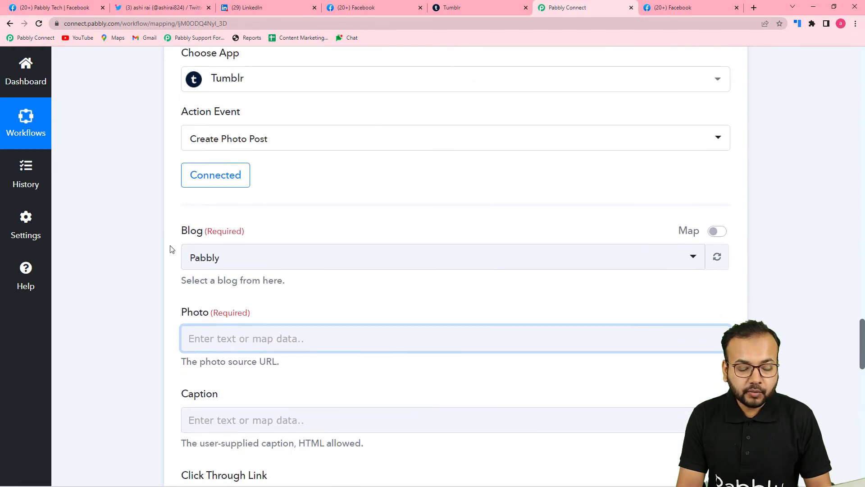
{"action": "scroll", "coordinate": [171, 249], "scroll_direction": "down", "scroll_amount": 1}
{"action": "scroll", "coordinate": [172, 249], "scroll_direction": "up", "scroll_amount": 1}
{"action": "scroll", "coordinate": [172, 249], "scroll_direction": "up", "scroll_amount": 1}
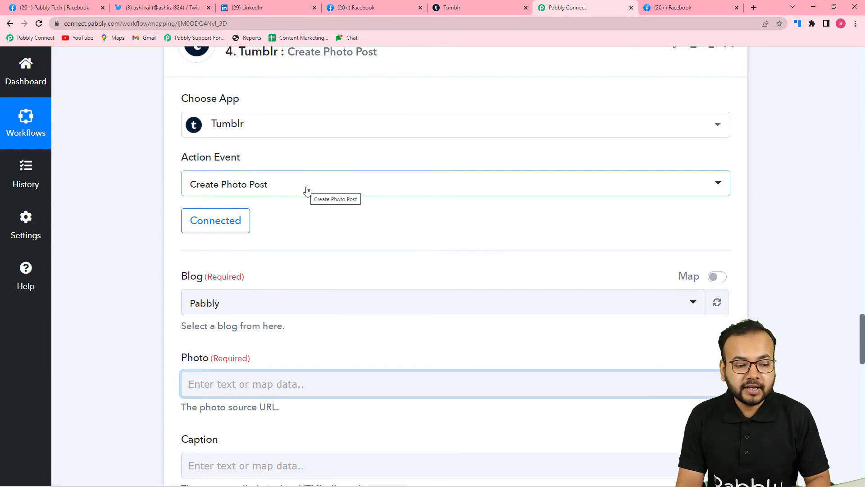
View the source Facebook photo and the Tumblr blog's newest post, and return to the photo post fields in Pabbly Connect.
{"action": "left_click", "coordinate": [374, 8]}
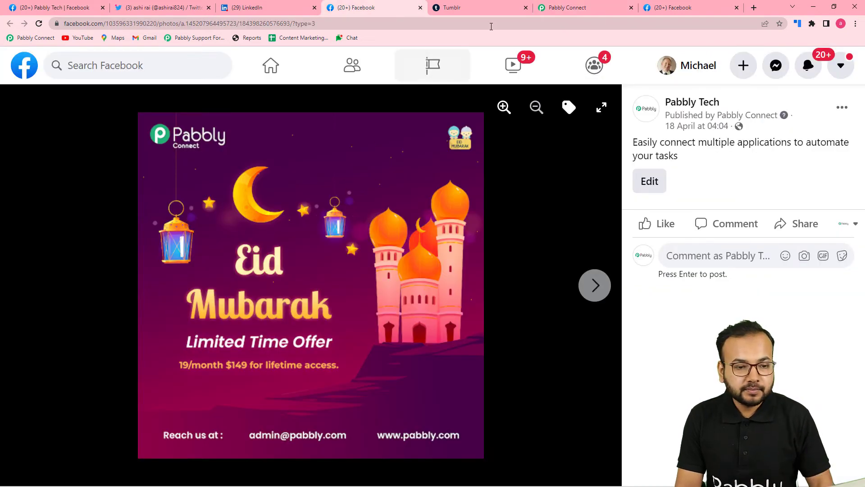
{"action": "left_click", "coordinate": [494, 8]}
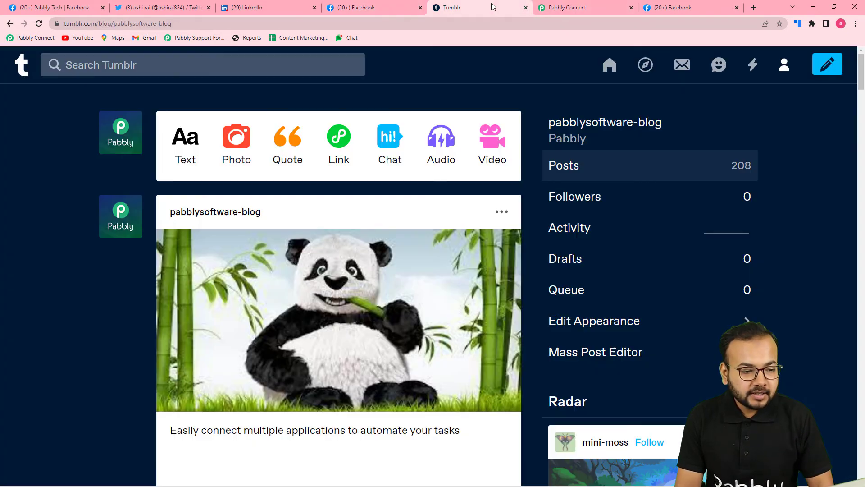
{"action": "left_click", "coordinate": [601, 9]}
{"action": "scroll", "coordinate": [188, 231], "scroll_direction": "down", "scroll_amount": 2}
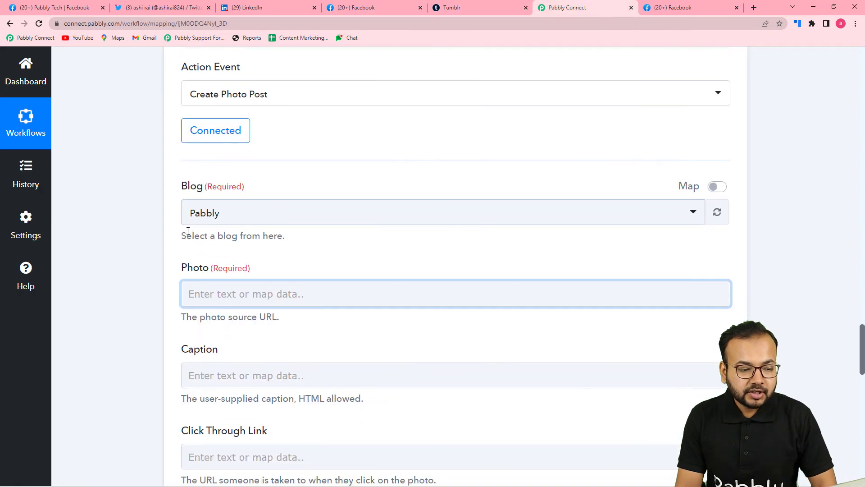
{"action": "scroll", "coordinate": [305, 236], "scroll_direction": "down", "scroll_amount": 3}
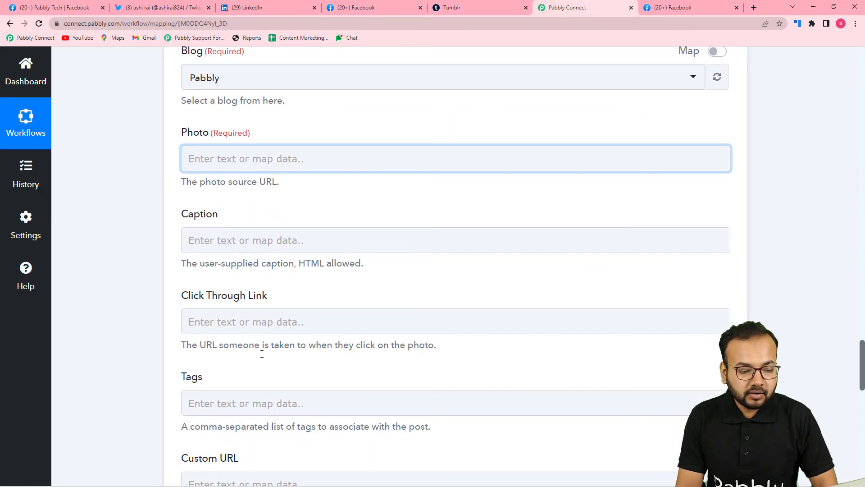
{"action": "scroll", "coordinate": [273, 381], "scroll_direction": "up", "scroll_amount": 1}
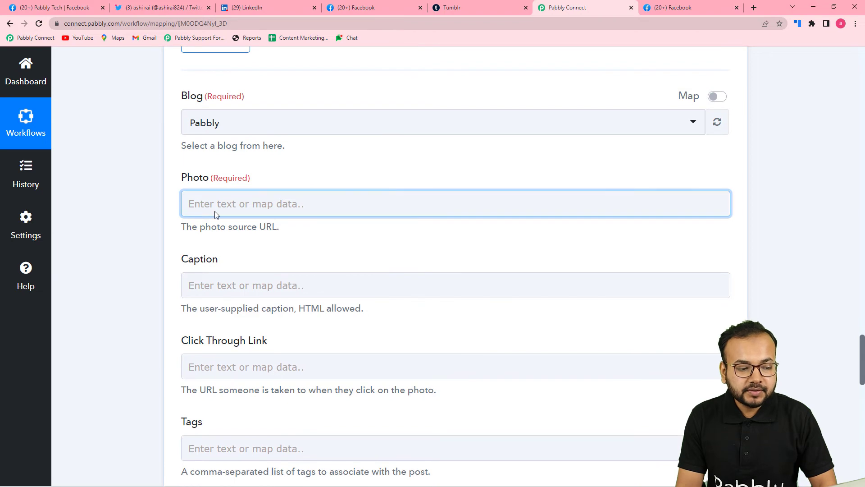
{"action": "scroll", "coordinate": [251, 278], "scroll_direction": "up", "scroll_amount": 6}
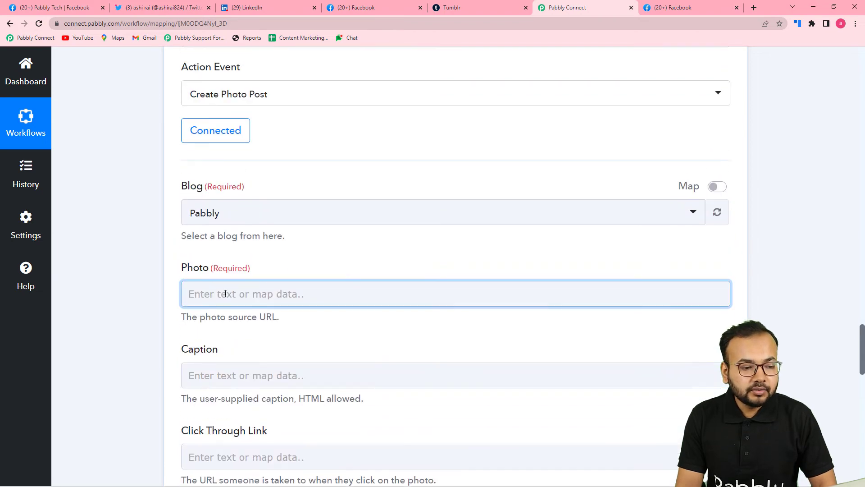
Review the Twitter step's mapped message and media file URL, and look through its received response for media URLs.
{"action": "scroll", "coordinate": [226, 296], "scroll_direction": "up", "scroll_amount": 10}
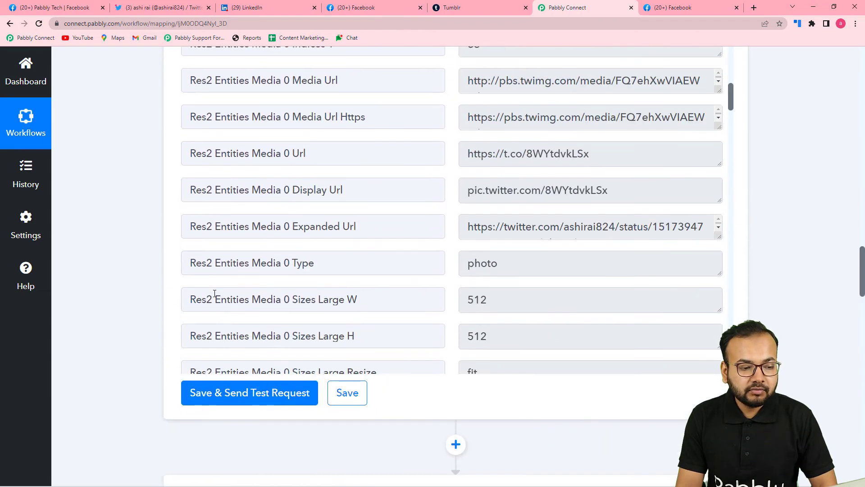
{"action": "scroll", "coordinate": [185, 278], "scroll_direction": "up", "scroll_amount": 15}
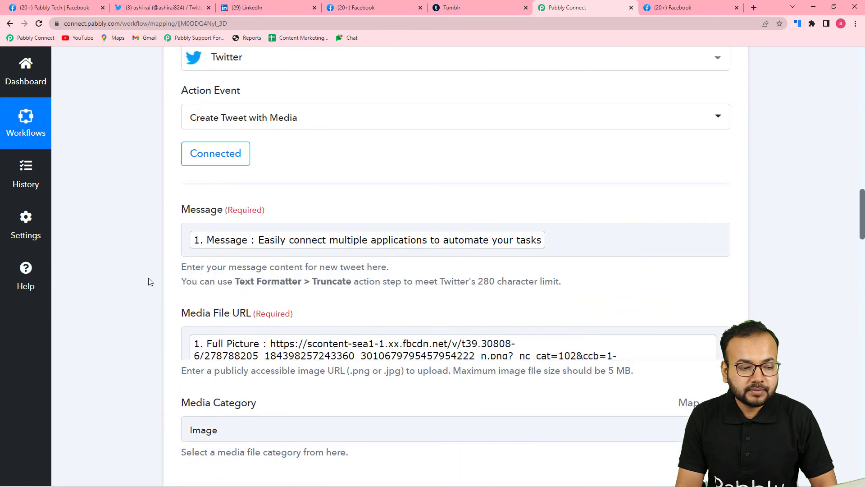
{"action": "scroll", "coordinate": [150, 282], "scroll_direction": "up", "scroll_amount": 2}
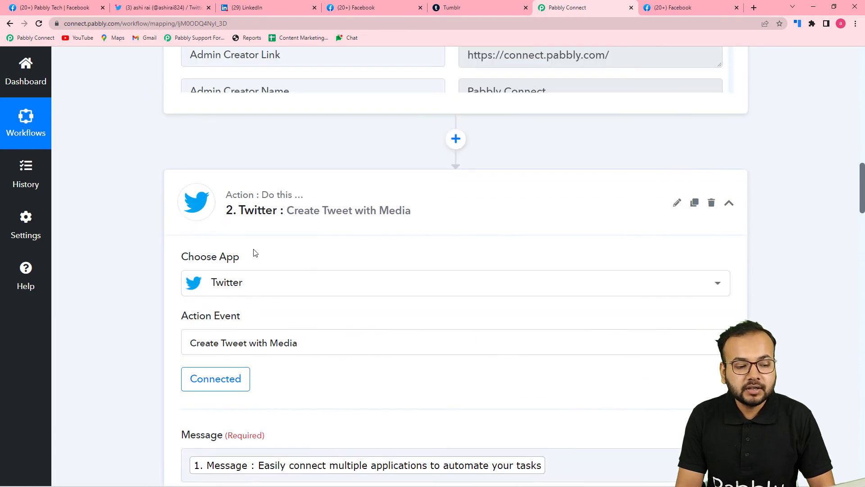
{"action": "scroll", "coordinate": [266, 259], "scroll_direction": "down", "scroll_amount": 1}
{"action": "scroll", "coordinate": [171, 292], "scroll_direction": "down", "scroll_amount": 3}
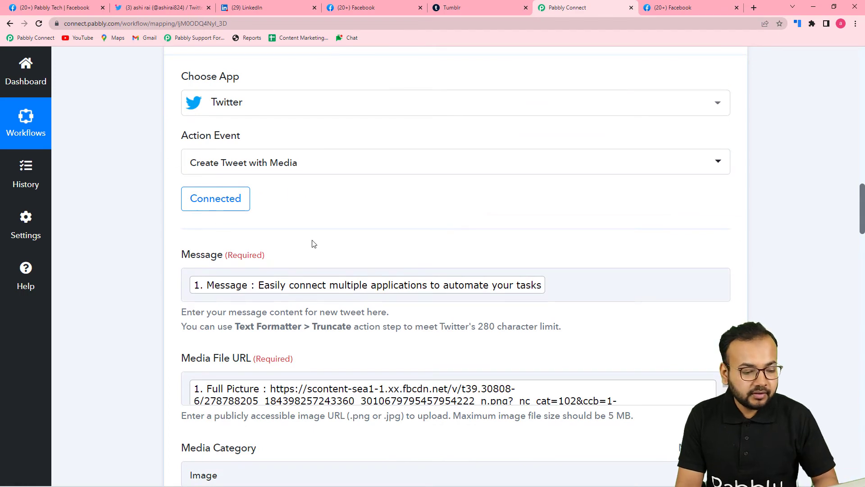
{"action": "scroll", "coordinate": [150, 282], "scroll_direction": "down", "scroll_amount": 9}
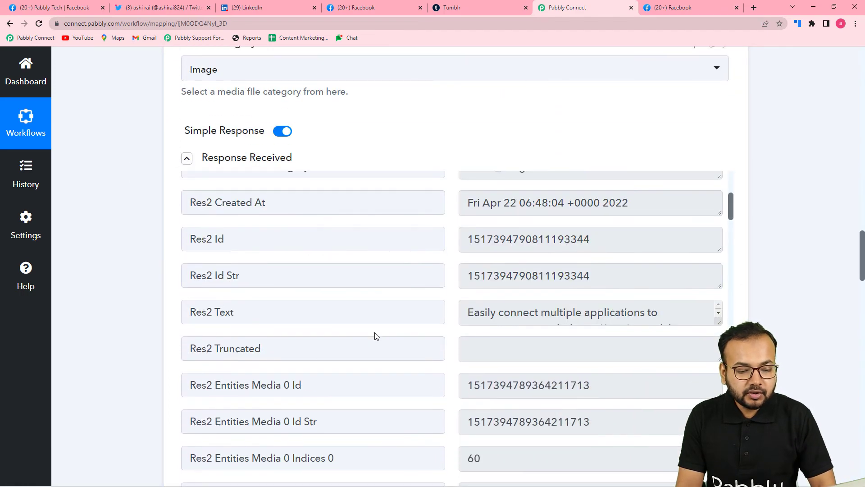
{"action": "scroll", "coordinate": [320, 307], "scroll_direction": "up", "scroll_amount": 5}
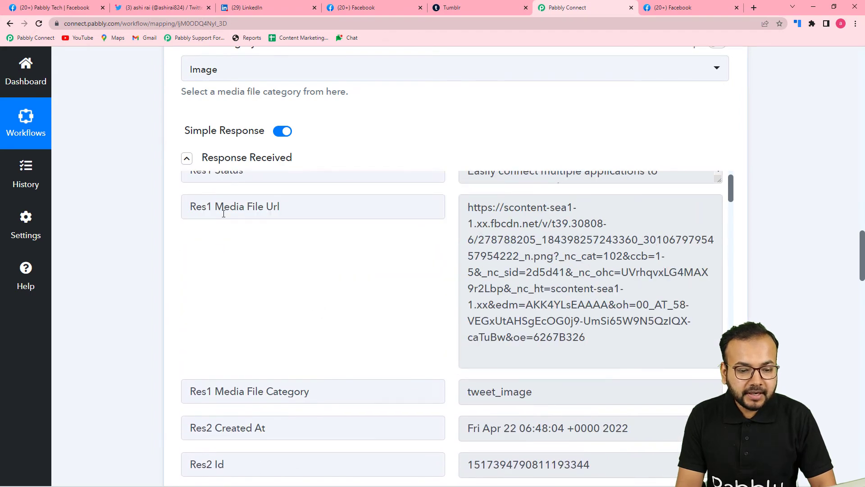
{"action": "scroll", "coordinate": [273, 249], "scroll_direction": "up", "scroll_amount": 1}
{"action": "scroll", "coordinate": [323, 300], "scroll_direction": "down", "scroll_amount": 11}
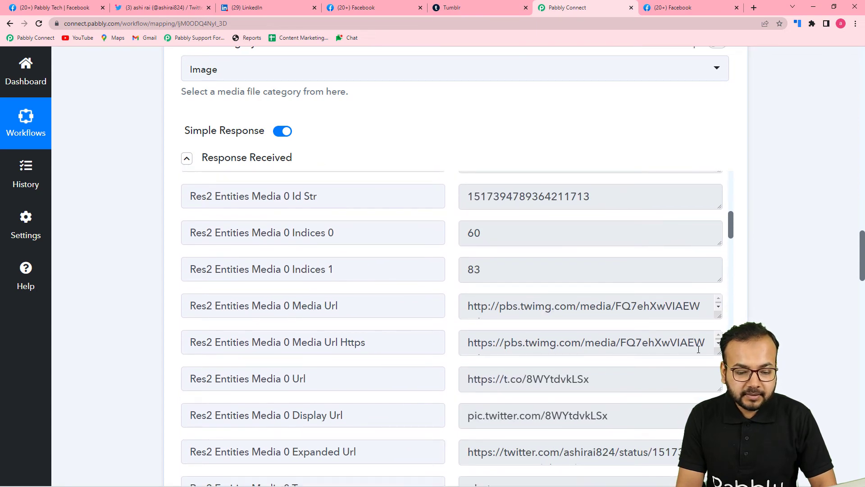
Enlarge the Res2 Entities Media 0 Media Url and Media Url Https values in the Twitter response to read them in full.
{"action": "left_click_drag", "start_coordinate": [719, 353], "coordinate": [718, 413]}
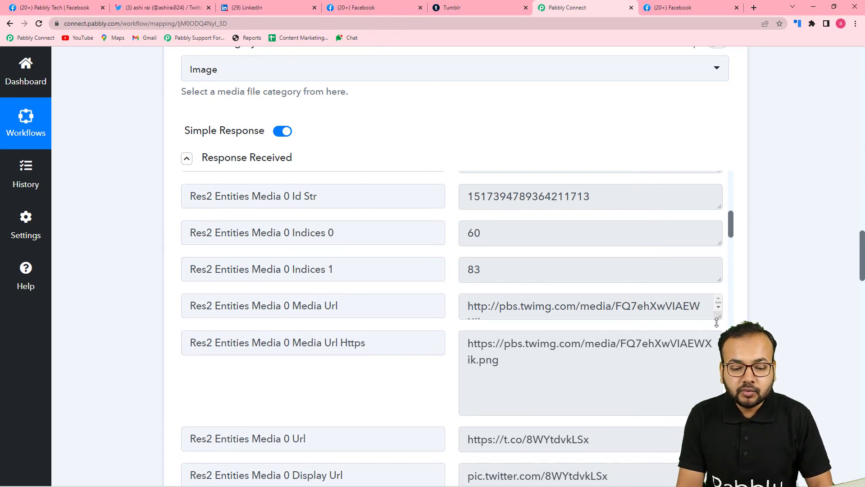
{"action": "left_click_drag", "start_coordinate": [716, 316], "coordinate": [717, 346]}
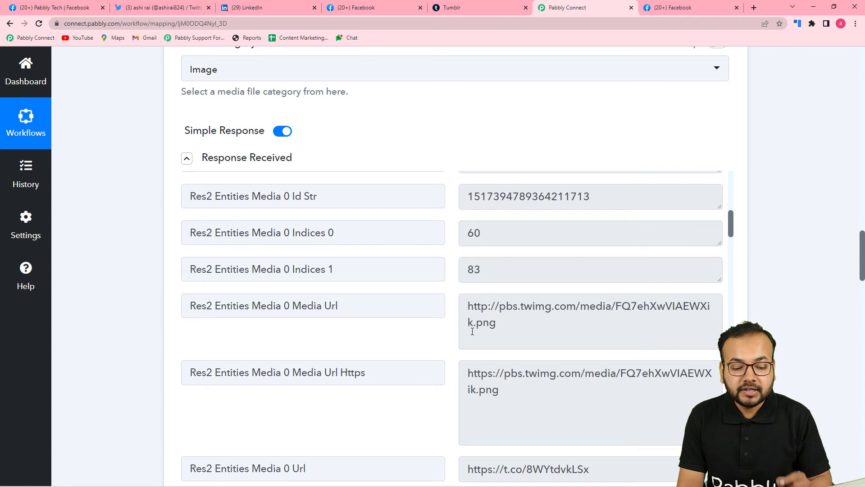
{"action": "scroll", "coordinate": [374, 326], "scroll_direction": "down", "scroll_amount": 3}
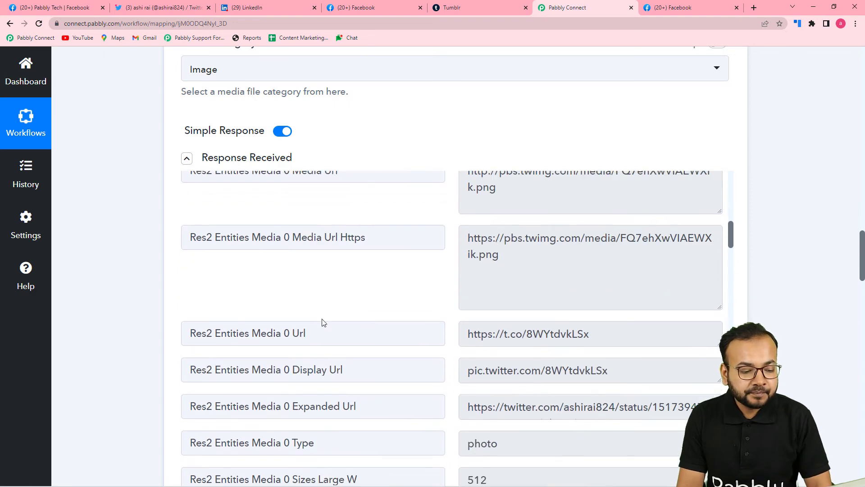
{"action": "scroll", "coordinate": [165, 303], "scroll_direction": "down", "scroll_amount": 2}
{"action": "scroll", "coordinate": [240, 161], "scroll_direction": "up", "scroll_amount": 2}
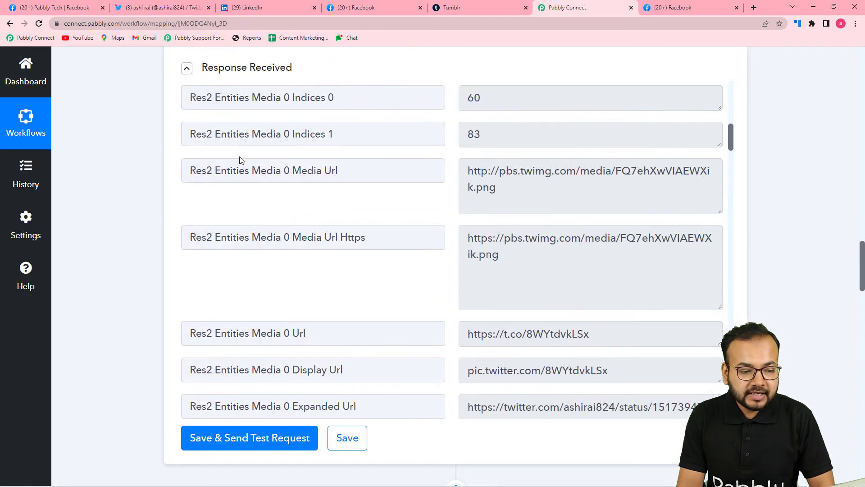
Map the Tumblr post's photo source to Res2 Entities Media 0 Media Url from the Twitter: Create Tweet with Media step.
{"action": "scroll", "coordinate": [145, 211], "scroll_direction": "down", "scroll_amount": 20}
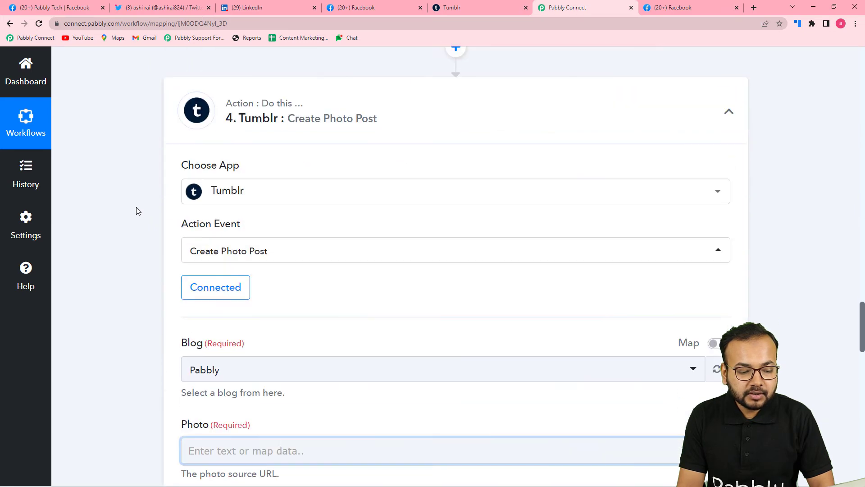
{"action": "left_click", "coordinate": [319, 118]}
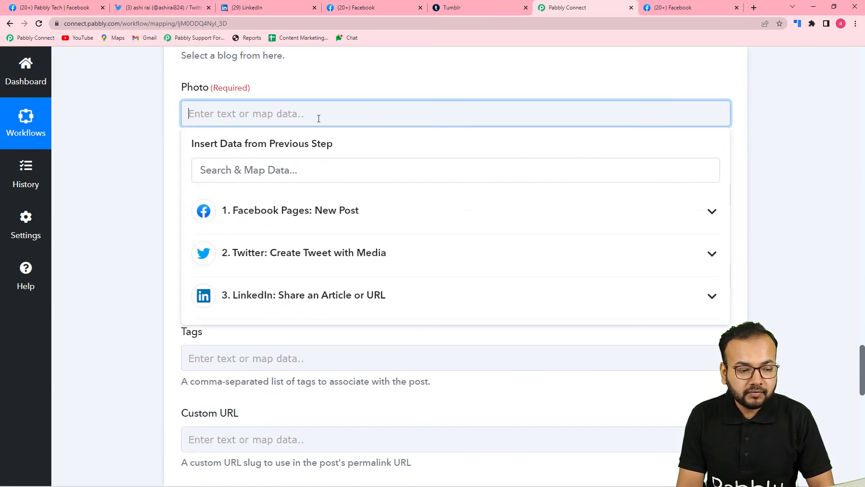
{"action": "left_click", "coordinate": [277, 260]}
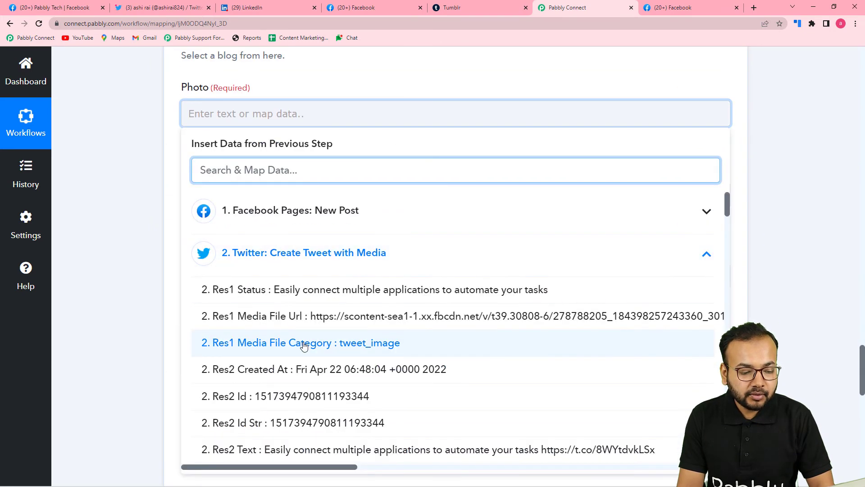
{"action": "scroll", "coordinate": [304, 346], "scroll_direction": "down", "scroll_amount": 4}
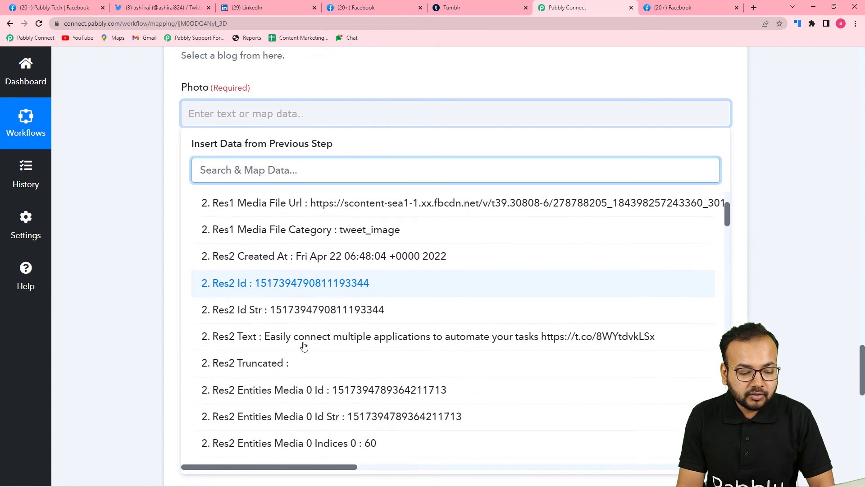
{"action": "scroll", "coordinate": [304, 345], "scroll_direction": "down", "scroll_amount": 2}
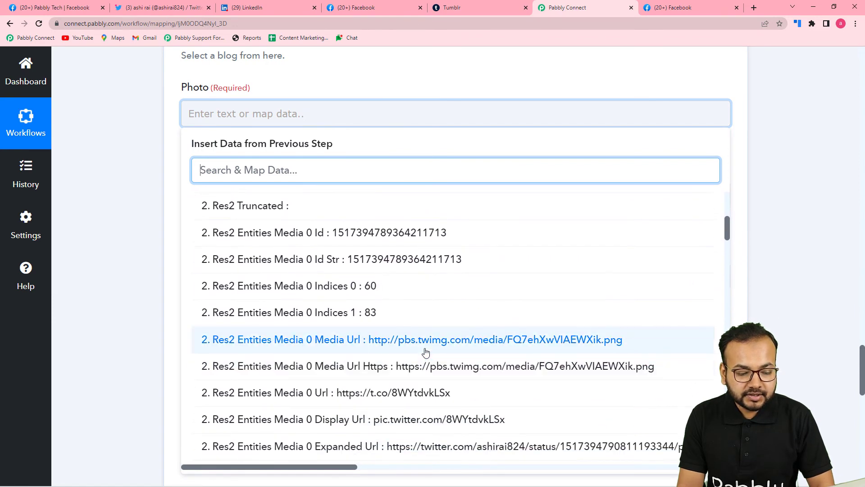
{"action": "left_click", "coordinate": [427, 352]}
{"action": "left_click", "coordinate": [151, 230]}
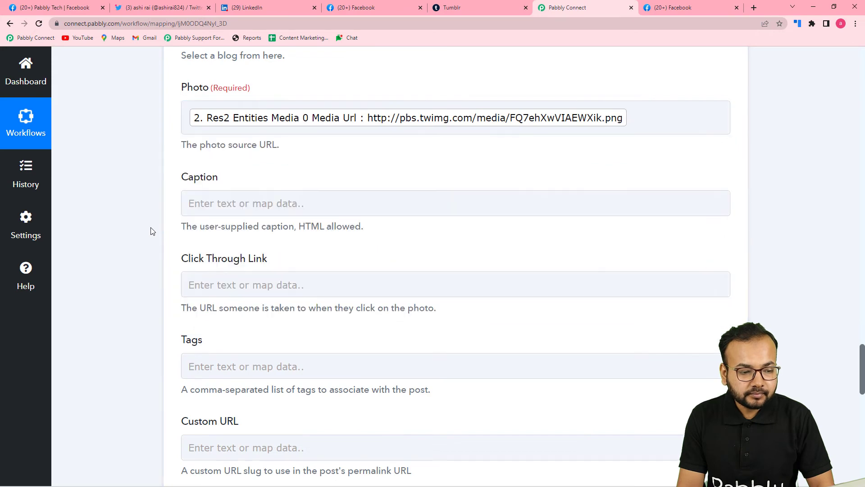
Map the Tumblr photo post's caption to Message from the Facebook Pages: New Post step.
{"action": "scroll", "coordinate": [150, 230], "scroll_direction": "down", "scroll_amount": 3}
{"action": "scroll", "coordinate": [288, 133], "scroll_direction": "up", "scroll_amount": 3}
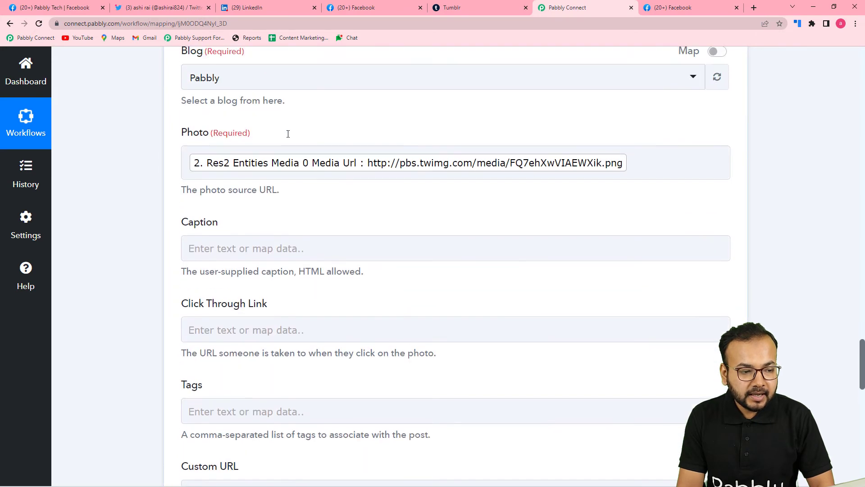
{"action": "left_click", "coordinate": [257, 252]}
{"action": "scroll", "coordinate": [257, 251], "scroll_direction": "down", "scroll_amount": 3}
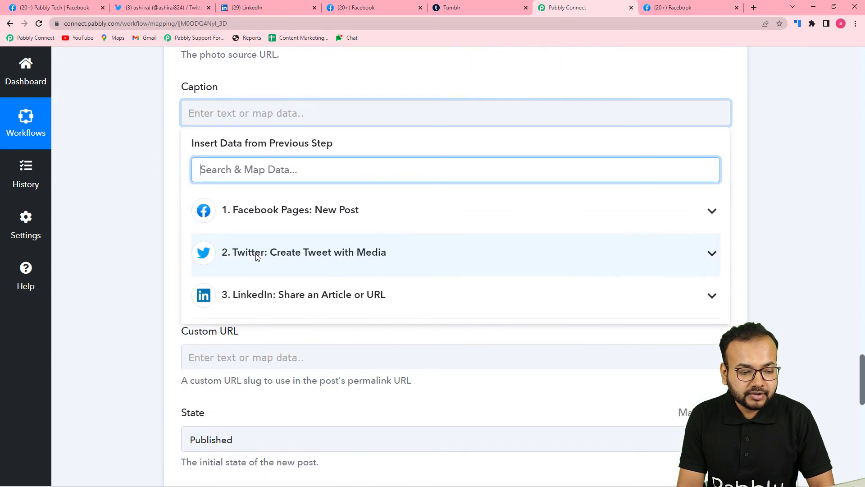
{"action": "left_click", "coordinate": [263, 209]}
{"action": "scroll", "coordinate": [295, 338], "scroll_direction": "down", "scroll_amount": 10}
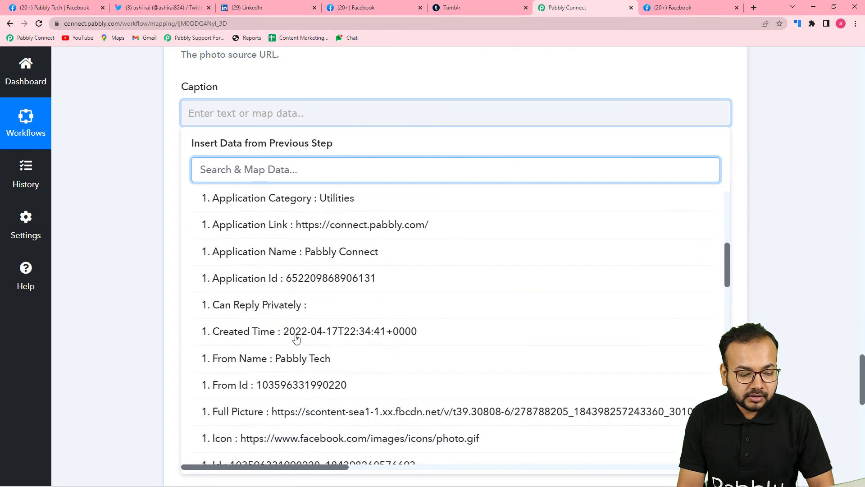
{"action": "scroll", "coordinate": [297, 339], "scroll_direction": "down", "scroll_amount": 5}
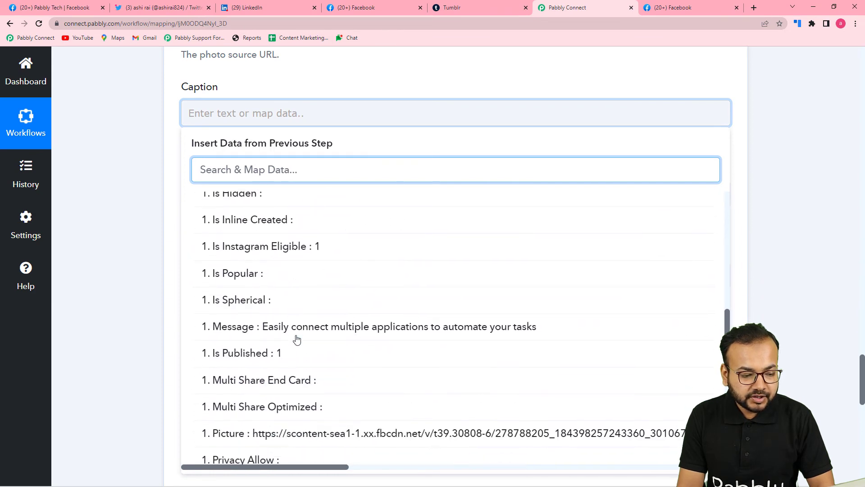
{"action": "left_click", "coordinate": [301, 326]}
{"action": "left_click", "coordinate": [114, 272]}
Look through the Tumblr photo post's remaining fields: click through link, tags, custom URL and state.
{"action": "scroll", "coordinate": [114, 273], "scroll_direction": "down", "scroll_amount": 2}
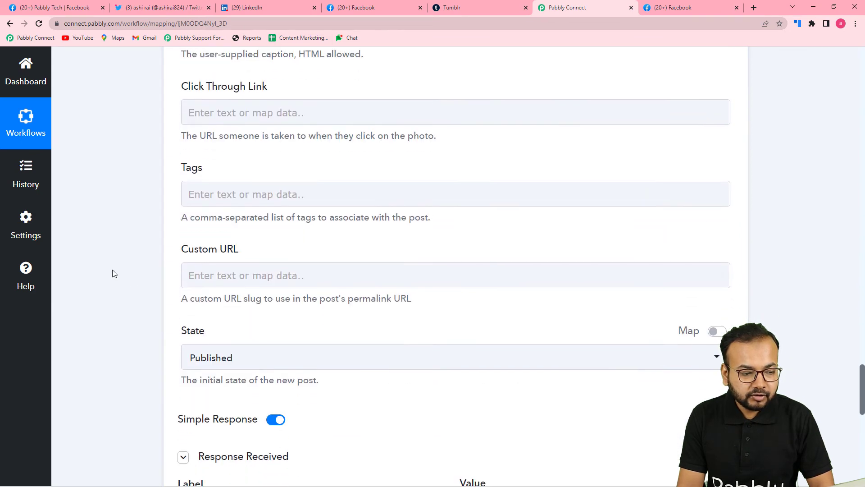
{"action": "scroll", "coordinate": [113, 273], "scroll_direction": "down", "scroll_amount": 1}
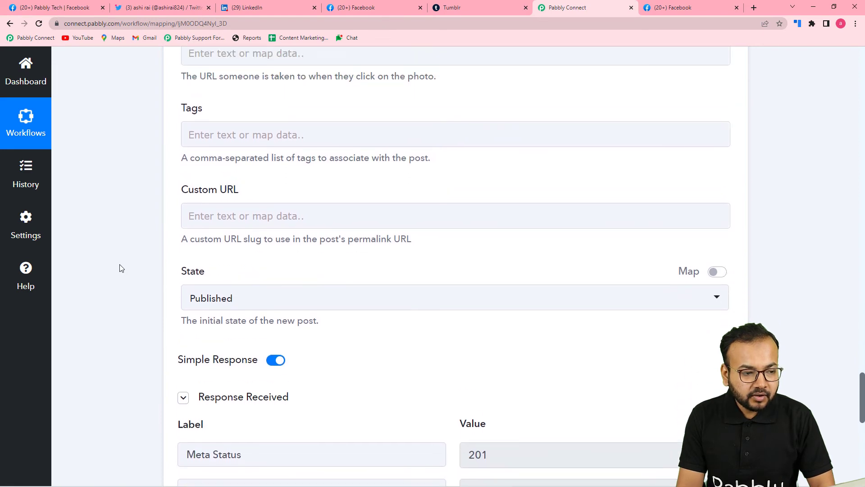
{"action": "scroll", "coordinate": [200, 177], "scroll_direction": "up", "scroll_amount": 2}
{"action": "scroll", "coordinate": [259, 194], "scroll_direction": "down", "scroll_amount": 2}
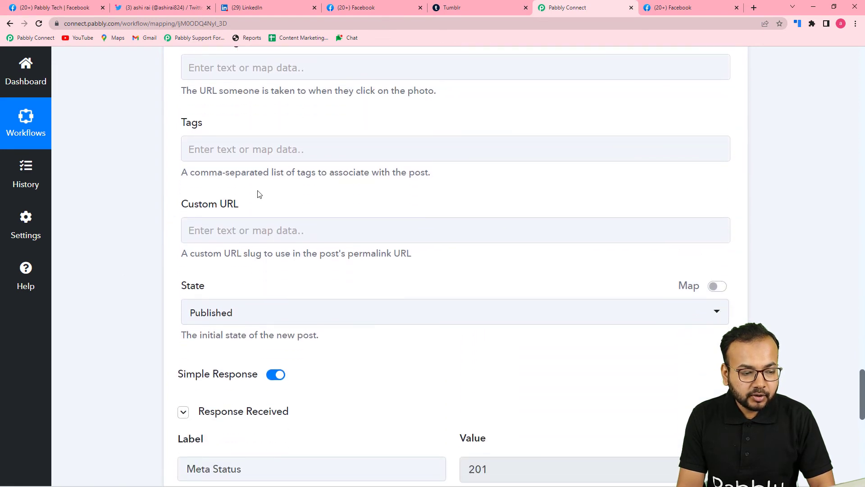
{"action": "scroll", "coordinate": [143, 221], "scroll_direction": "down", "scroll_amount": 1}
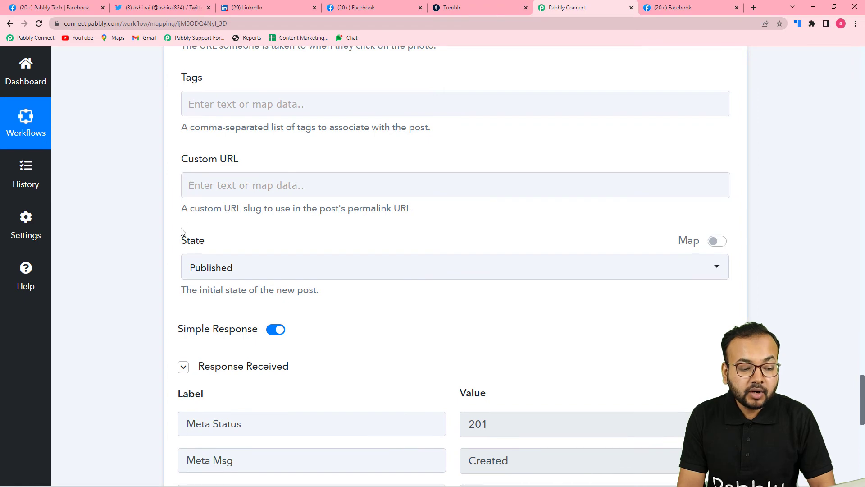
{"action": "scroll", "coordinate": [171, 235], "scroll_direction": "down", "scroll_amount": 2}
{"action": "scroll", "coordinate": [145, 232], "scroll_direction": "up", "scroll_amount": 4}
{"action": "scroll", "coordinate": [144, 232], "scroll_direction": "down", "scroll_amount": 2}
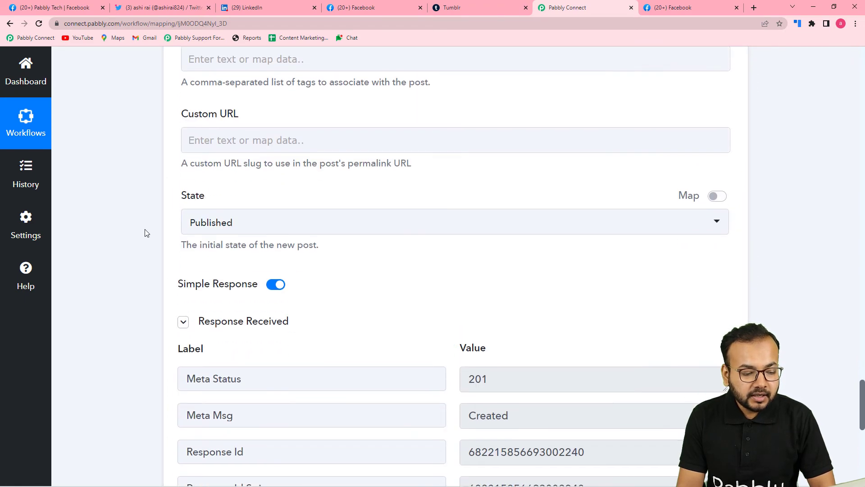
Check the Tumblr blog's current newest post, and save the Create Photo Post step with a new test request.
{"action": "left_click", "coordinate": [183, 321]}
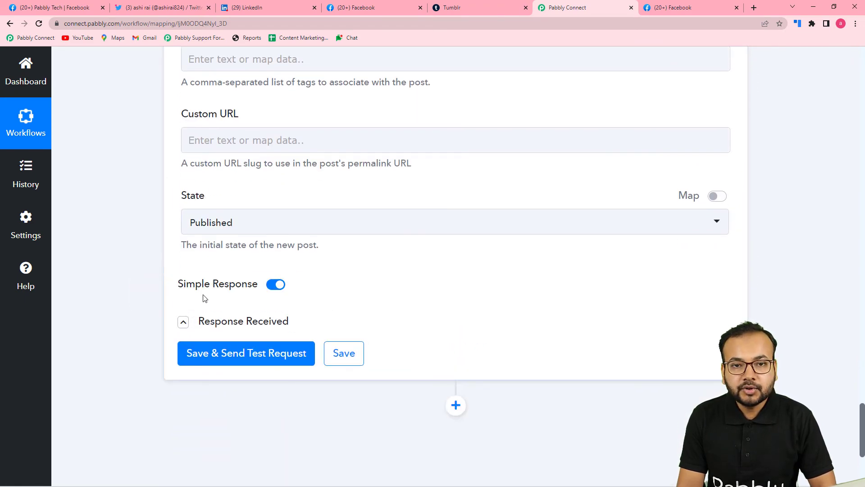
{"action": "mouse_move", "coordinate": [215, 293]}
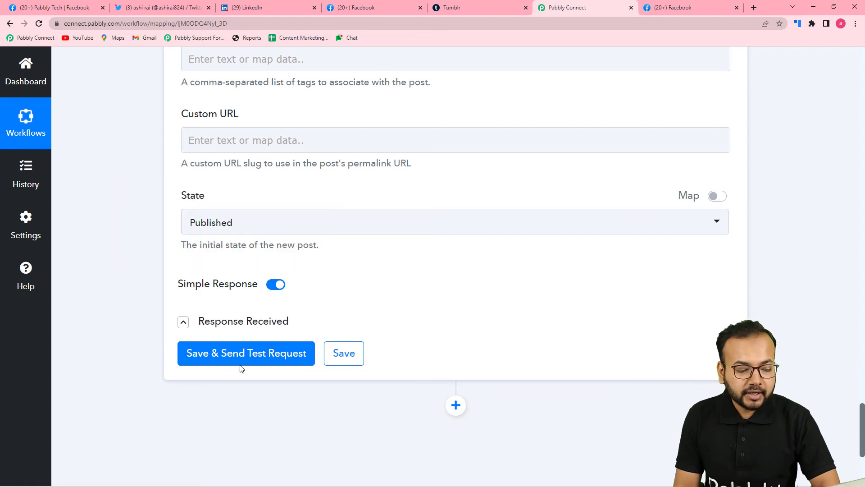
{"action": "left_click", "coordinate": [461, 7]}
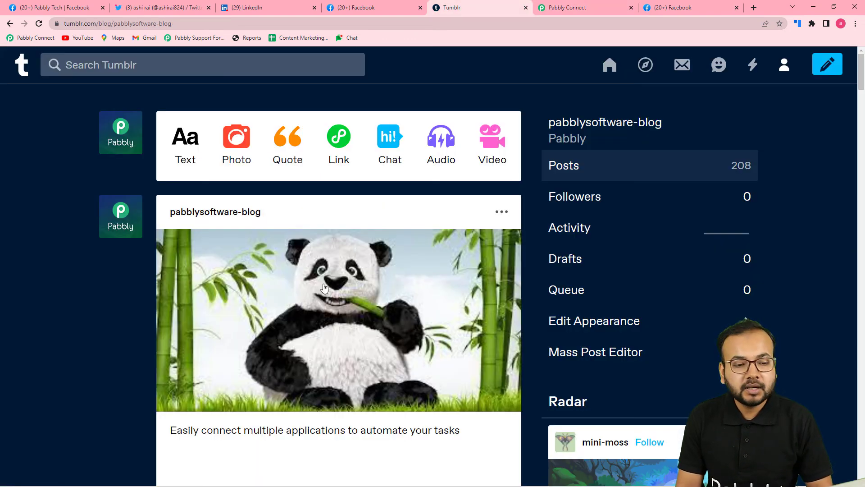
{"action": "left_click", "coordinate": [558, 12]}
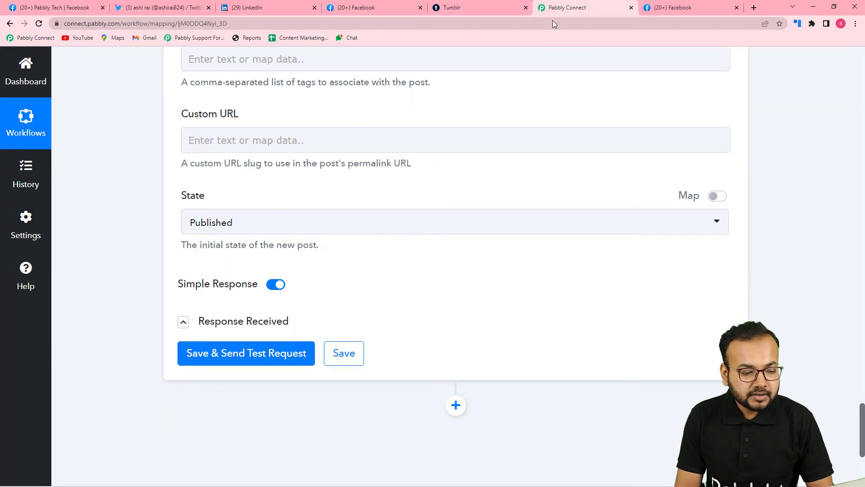
{"action": "left_click", "coordinate": [270, 354]}
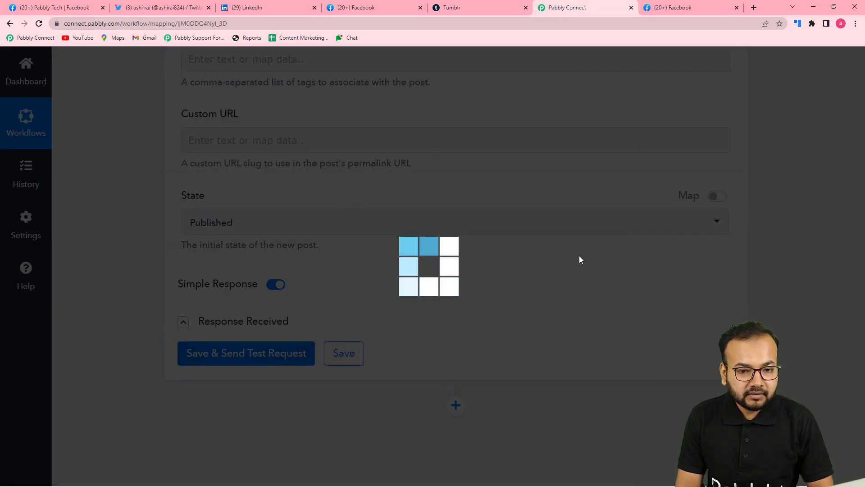
{"action": "scroll", "coordinate": [580, 261], "scroll_direction": "down", "scroll_amount": 2}
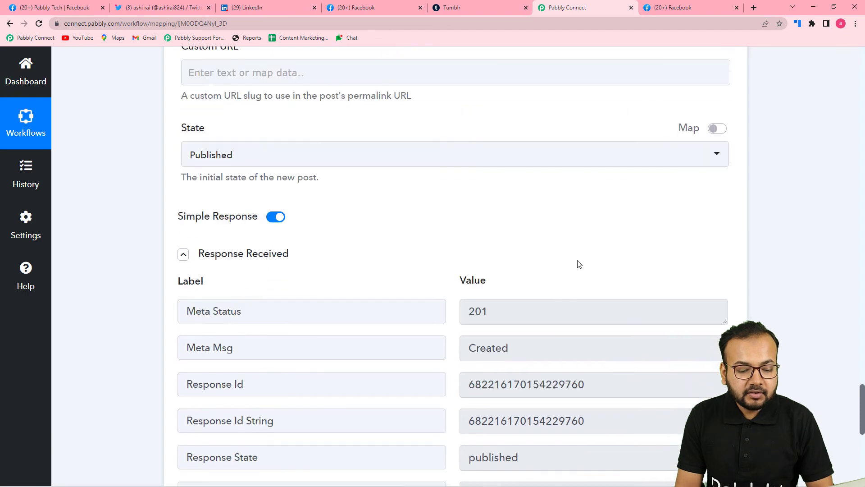
{"action": "scroll", "coordinate": [580, 264], "scroll_direction": "down", "scroll_amount": 4}
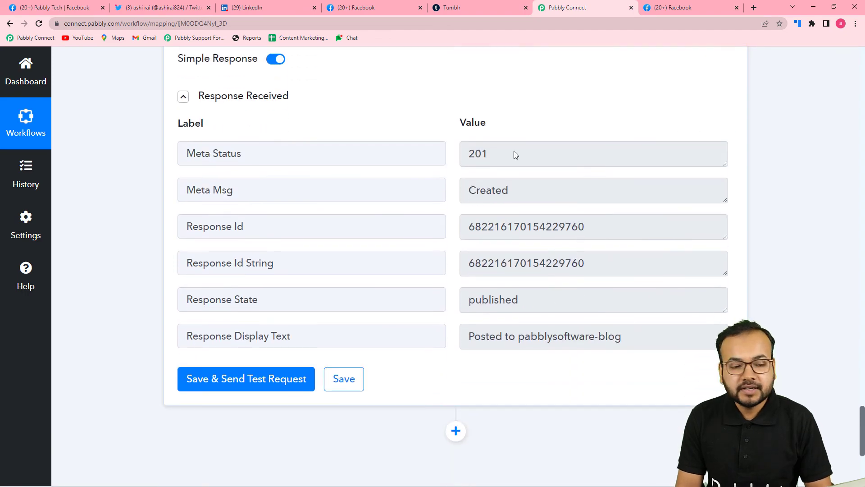
Refresh the pabblysoftware-blog page on Tumblr and view the newest post's image and caption.
{"action": "left_click", "coordinate": [472, 13]}
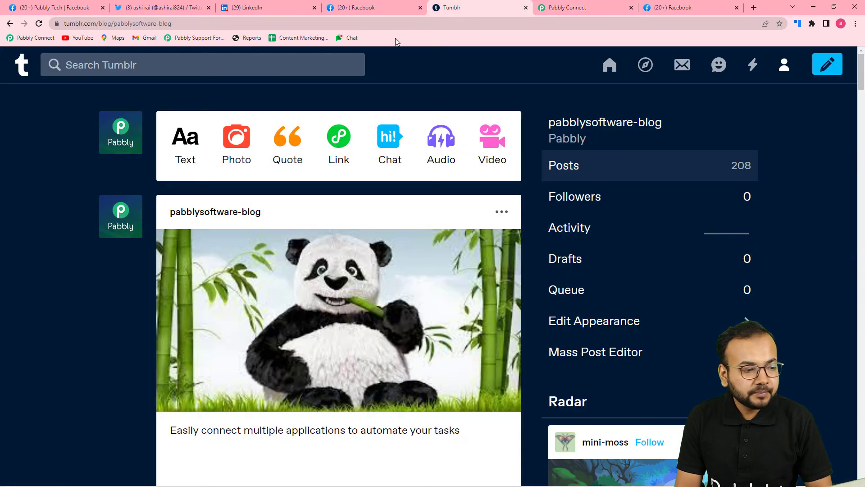
{"action": "left_click", "coordinate": [39, 25]}
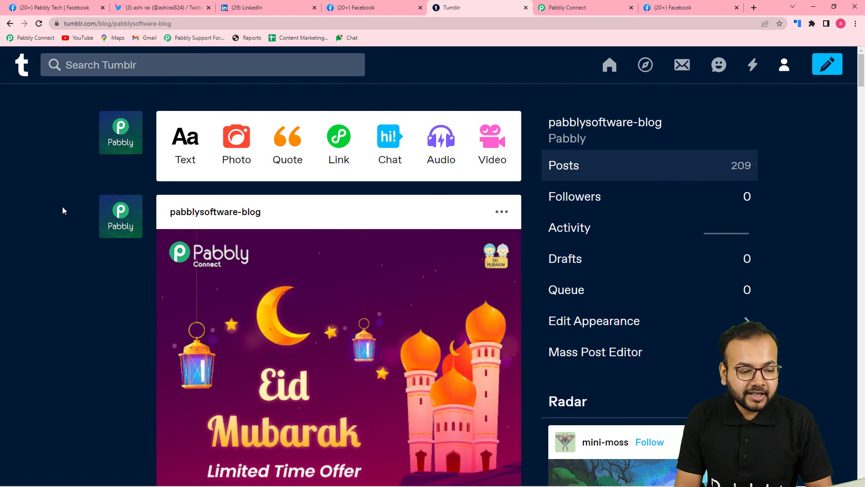
{"action": "scroll", "coordinate": [62, 210], "scroll_direction": "down", "scroll_amount": 4}
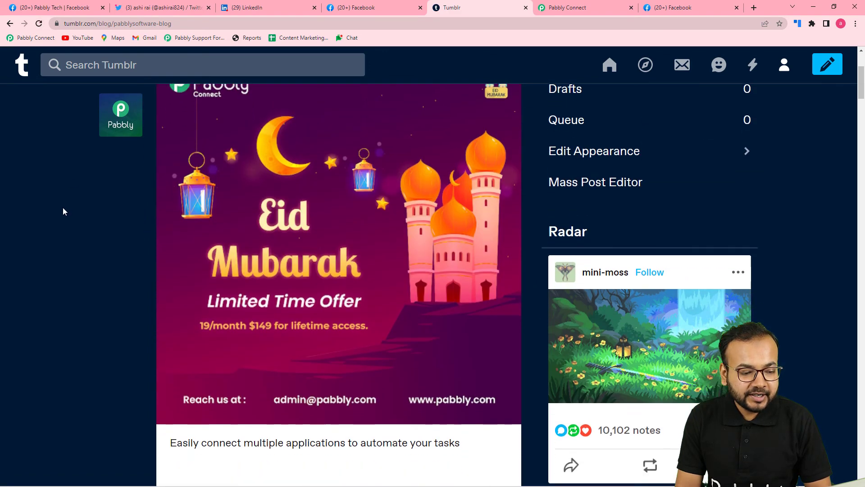
{"action": "scroll", "coordinate": [63, 211], "scroll_direction": "down", "scroll_amount": 1}
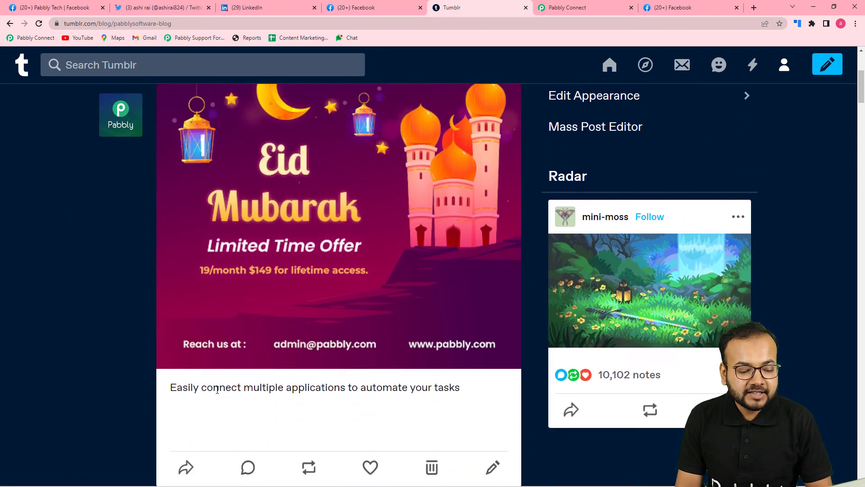
Return to Pabbly Connect and review the photo and caption mappings of the Tumblr photo post.
{"action": "left_click", "coordinate": [575, 13]}
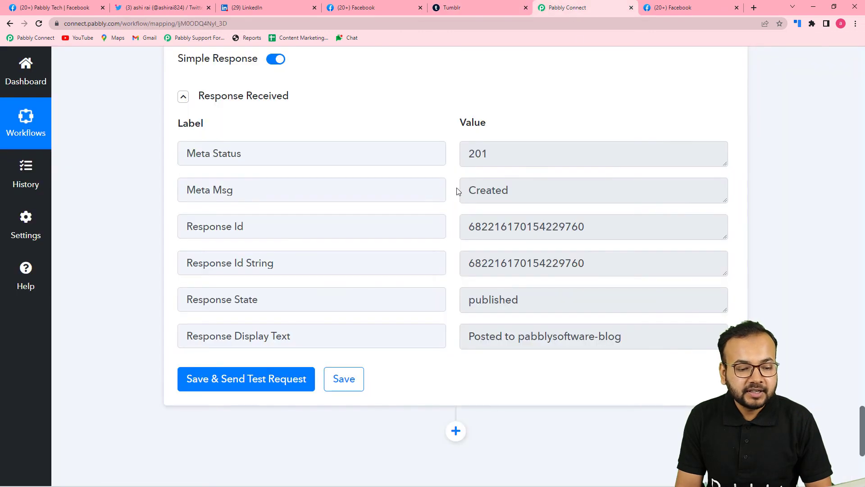
{"action": "scroll", "coordinate": [457, 188], "scroll_direction": "up", "scroll_amount": 8}
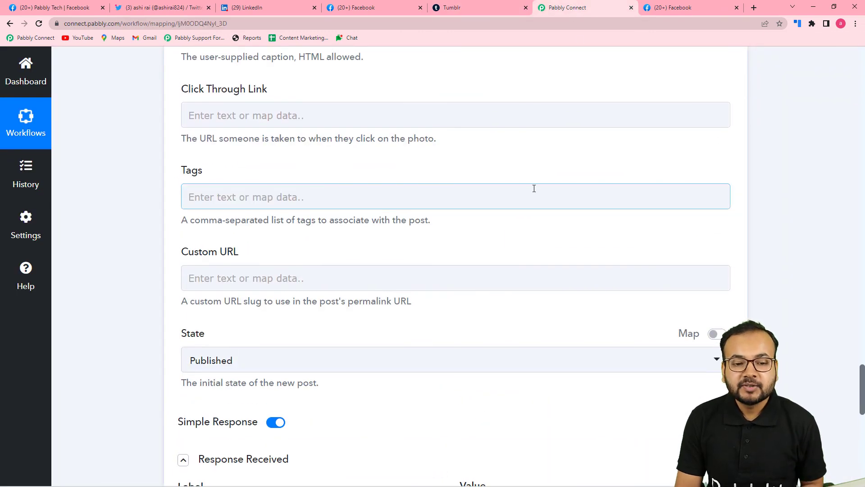
{"action": "scroll", "coordinate": [534, 188], "scroll_direction": "up", "scroll_amount": 2}
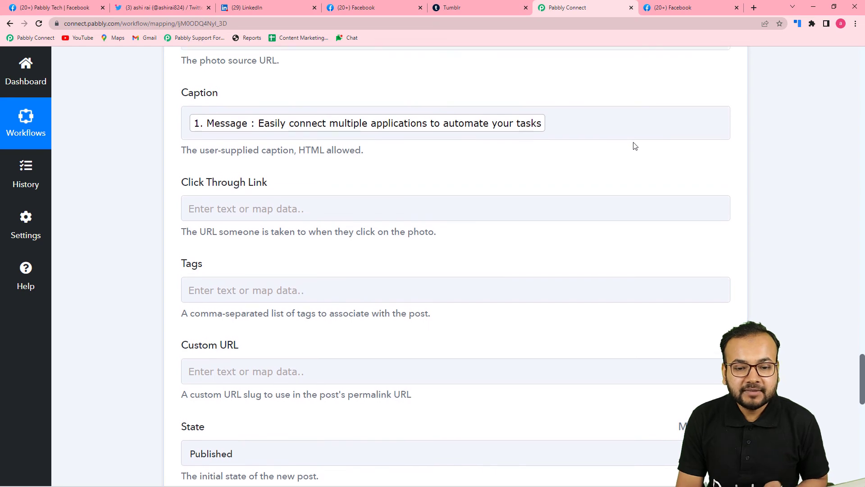
{"action": "scroll", "coordinate": [632, 145], "scroll_direction": "up", "scroll_amount": 3}
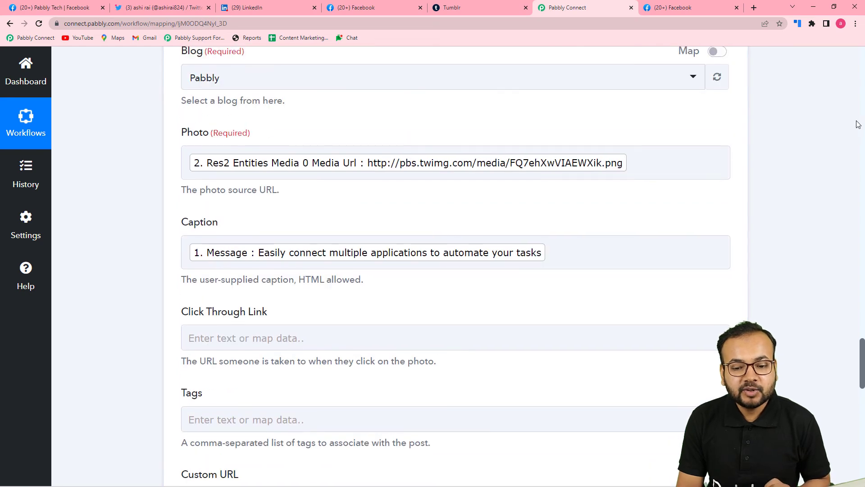
Compare the source Facebook photo post with the shared posts on Tumblr, LinkedIn and Twitter.
{"action": "left_click", "coordinate": [688, 9]}
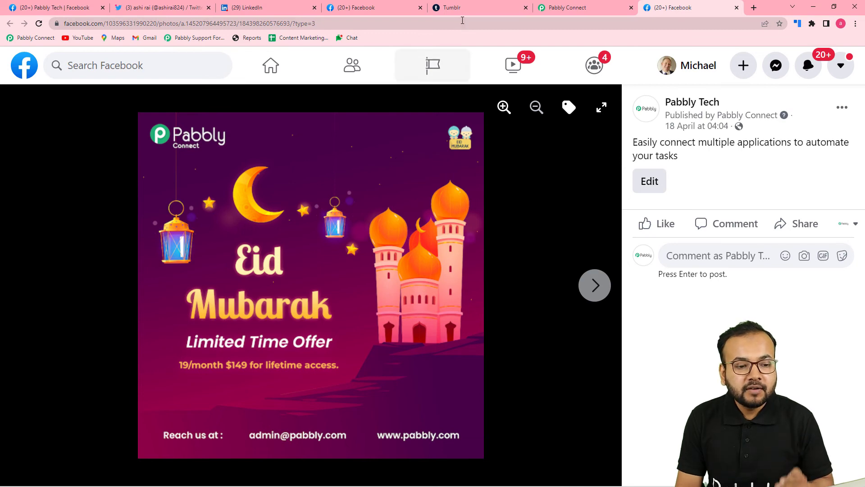
{"action": "left_click", "coordinate": [451, 8]}
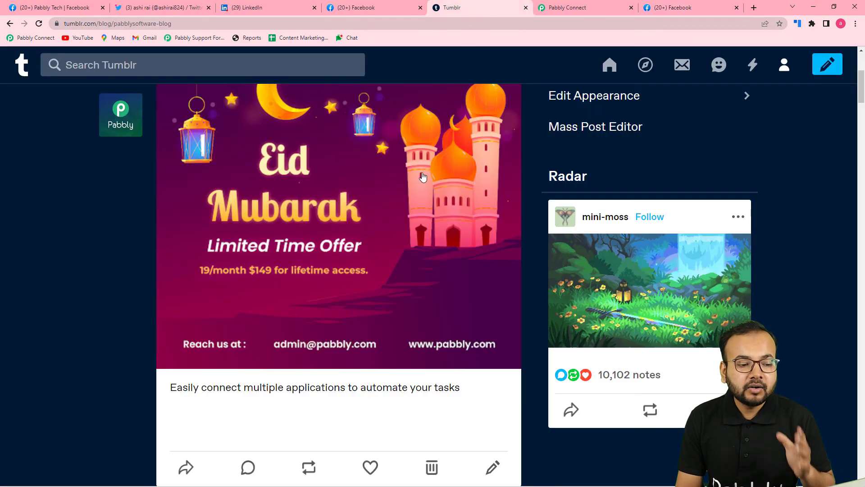
{"action": "left_click", "coordinate": [273, 11]}
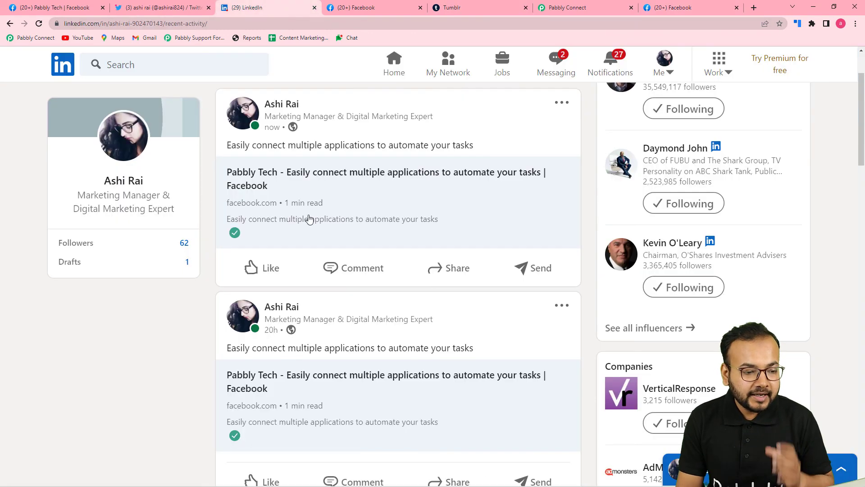
{"action": "left_click", "coordinate": [133, 10]}
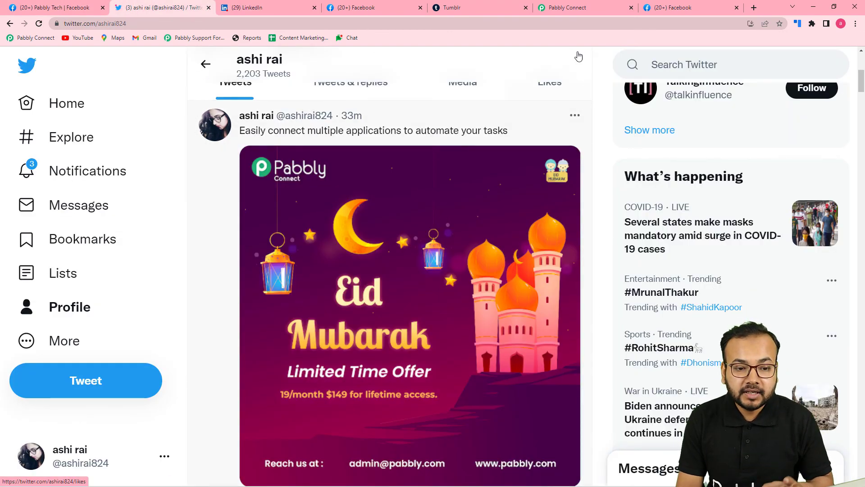
Return to Pabbly Connect and review the Facebook Pages: New Post trigger's settings and received response.
{"action": "left_click", "coordinate": [571, 9]}
{"action": "scroll", "coordinate": [164, 280], "scroll_direction": "up", "scroll_amount": 20}
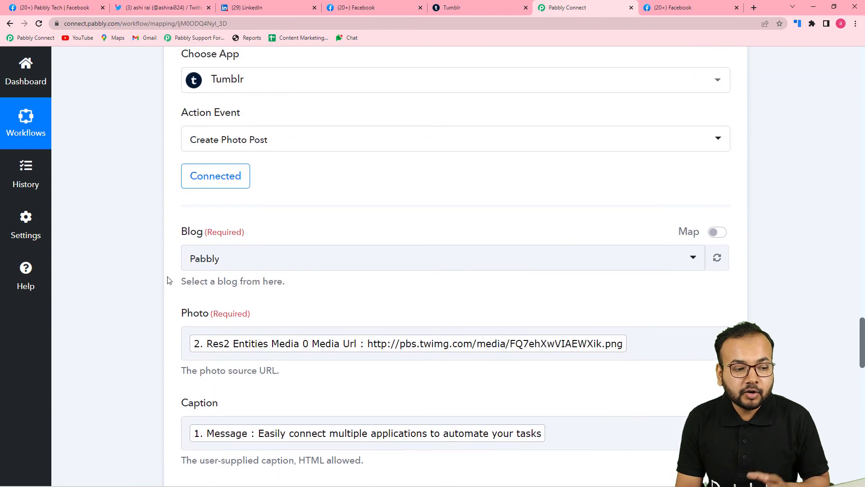
{"action": "scroll", "coordinate": [164, 281], "scroll_direction": "up", "scroll_amount": 20}
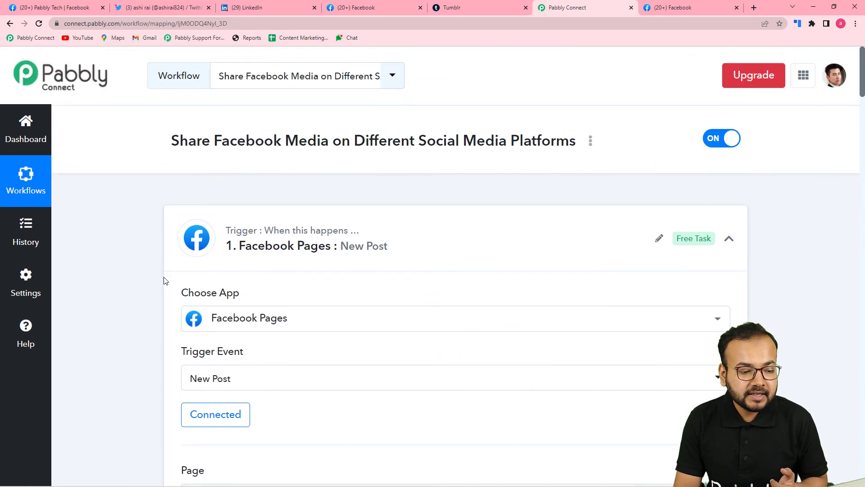
{"action": "scroll", "coordinate": [164, 280], "scroll_direction": "down", "scroll_amount": 4}
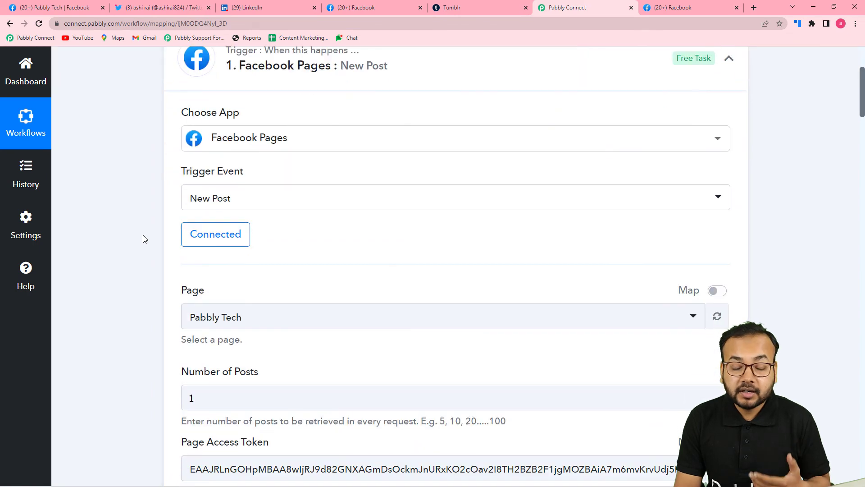
{"action": "scroll", "coordinate": [144, 239], "scroll_direction": "up", "scroll_amount": 1}
{"action": "scroll", "coordinate": [144, 239], "scroll_direction": "down", "scroll_amount": 7}
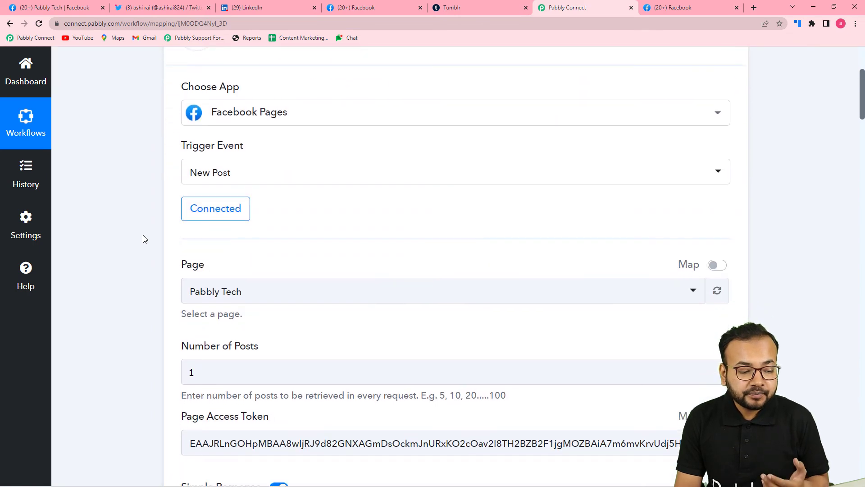
{"action": "scroll", "coordinate": [145, 239], "scroll_direction": "down", "scroll_amount": 6}
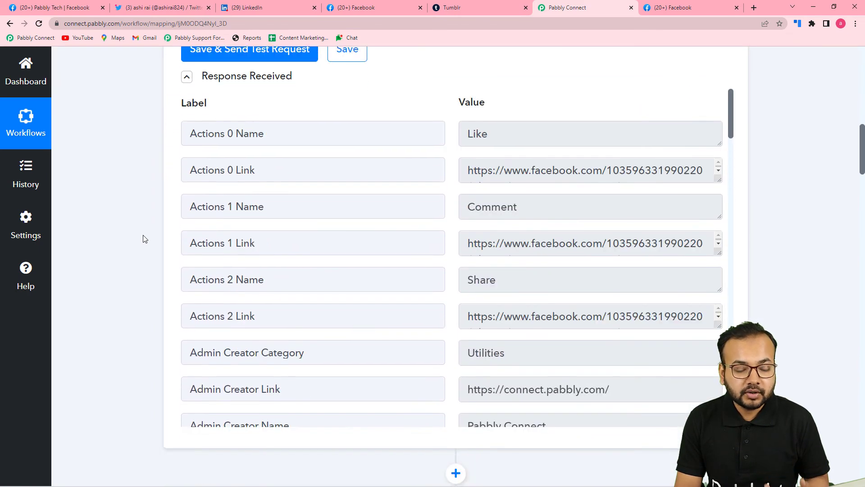
Review the Twitter: Create Tweet with Media step's mapped message, media file URL and media category.
{"action": "scroll", "coordinate": [459, 238], "scroll_direction": "down", "scroll_amount": 14}
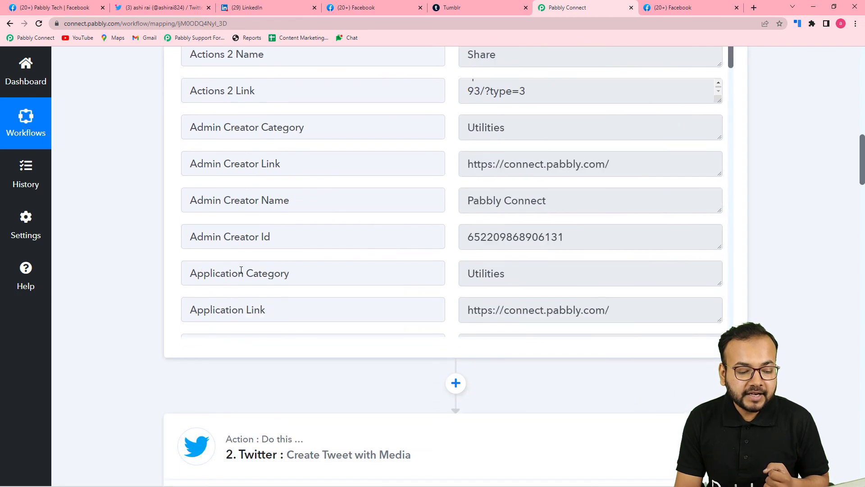
{"action": "scroll", "coordinate": [148, 270], "scroll_direction": "down", "scroll_amount": 8}
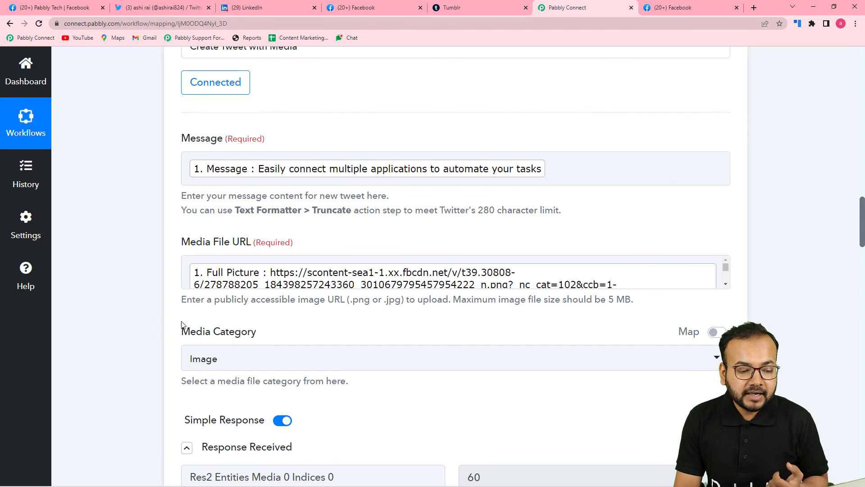
{"action": "scroll", "coordinate": [182, 324], "scroll_direction": "down", "scroll_amount": 7}
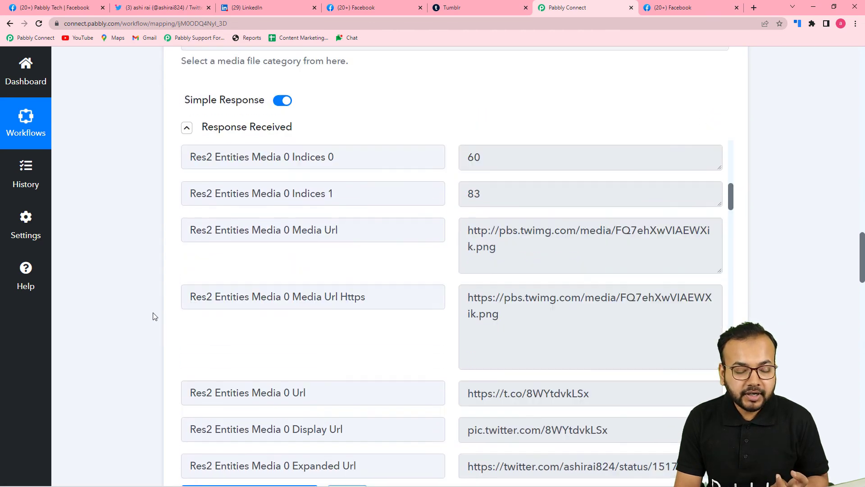
Expand the LinkedIn: Share an Article or URL step and review its mappings and those of the Tumblr step.
{"action": "scroll", "coordinate": [153, 317], "scroll_direction": "down", "scroll_amount": 9}
{"action": "left_click", "coordinate": [263, 221]}
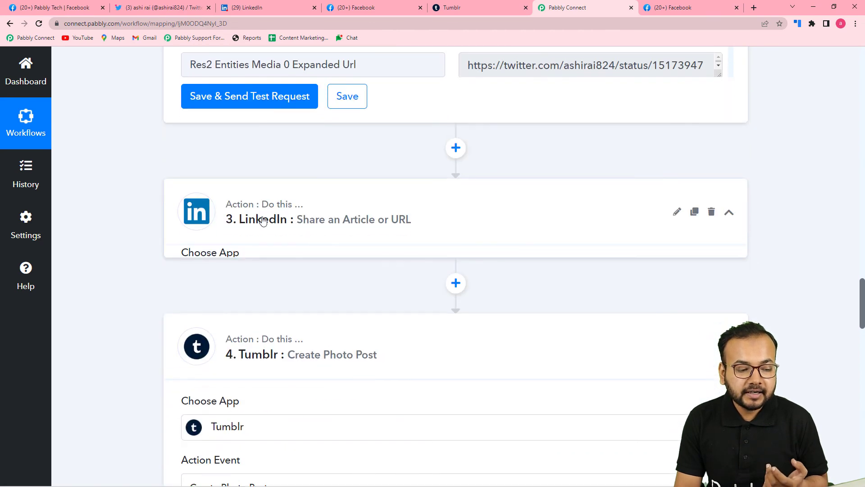
{"action": "scroll", "coordinate": [100, 220], "scroll_direction": "down", "scroll_amount": 3}
{"action": "scroll", "coordinate": [101, 220], "scroll_direction": "down", "scroll_amount": 6}
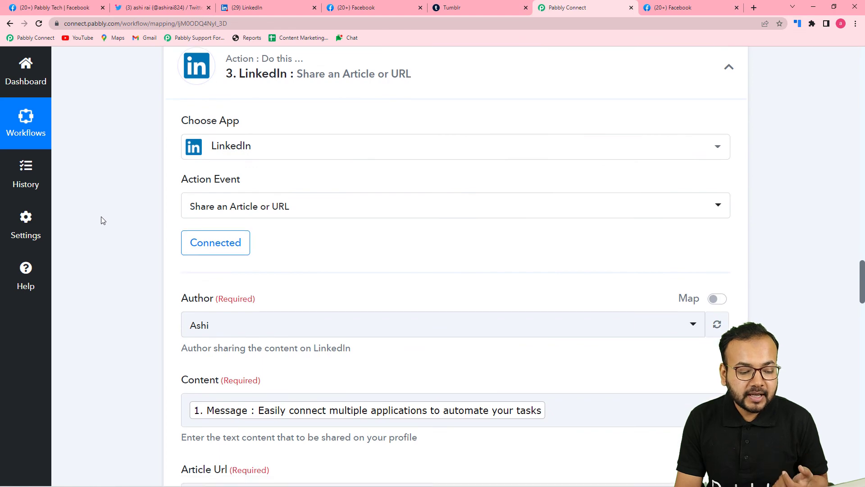
{"action": "scroll", "coordinate": [164, 290], "scroll_direction": "down", "scroll_amount": 10}
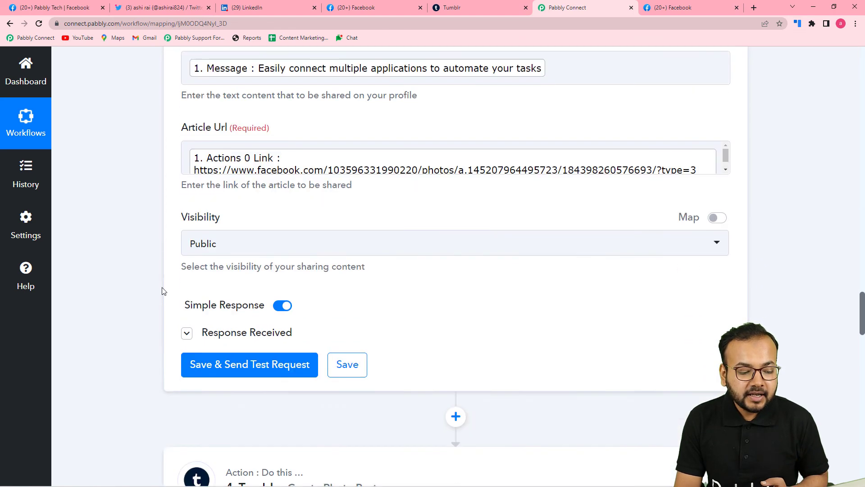
{"action": "scroll", "coordinate": [319, 285], "scroll_direction": "down", "scroll_amount": 4}
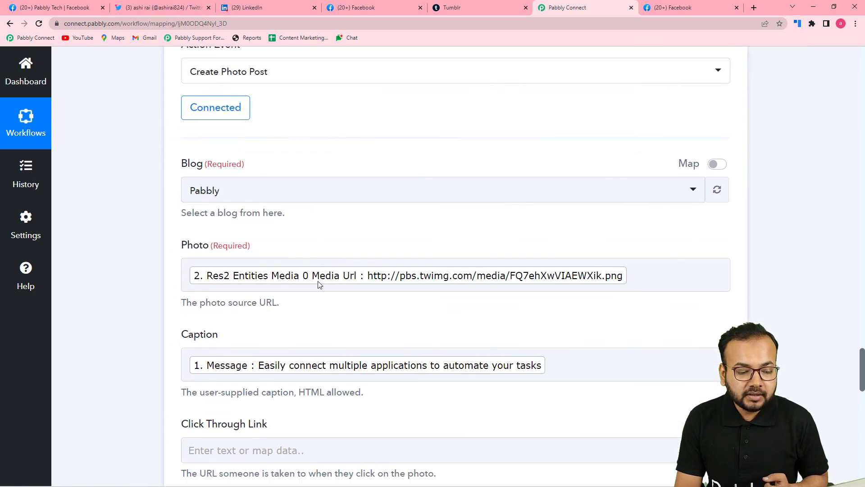